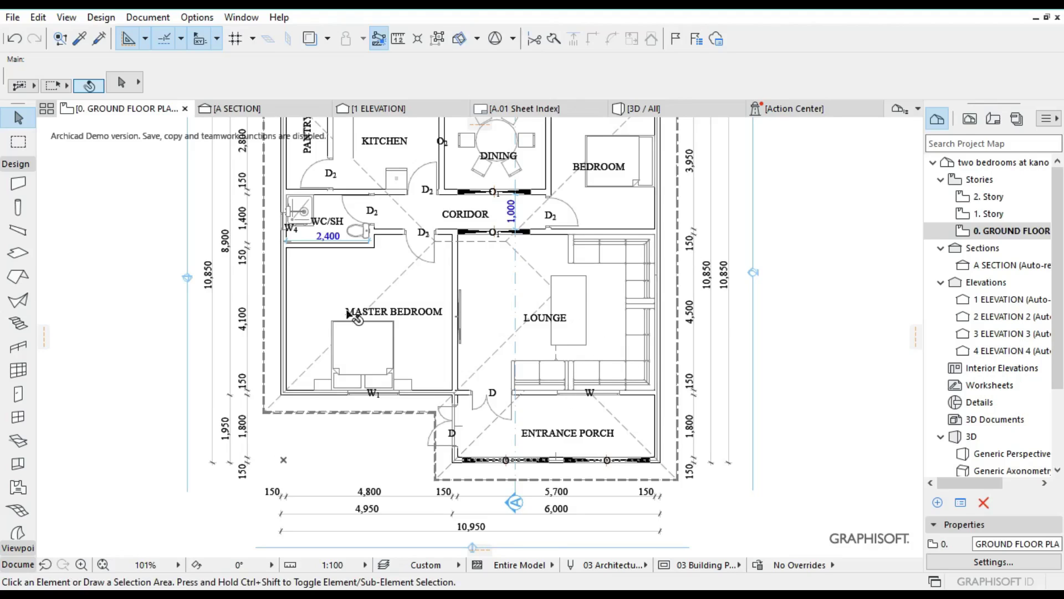
# Step: Examine the house's hip roof from several sides and from above in the 3D view
pyautogui.click(642, 108)
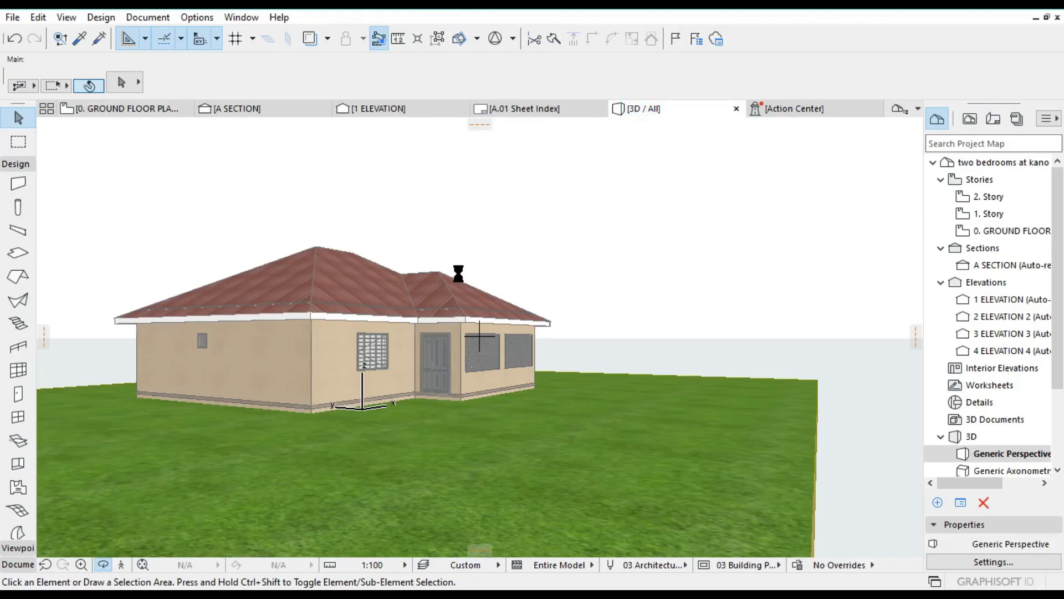
pyautogui.moveTo(422, 282); pyautogui.dragTo(744, 373)
pyautogui.scroll(5, 676, 391)
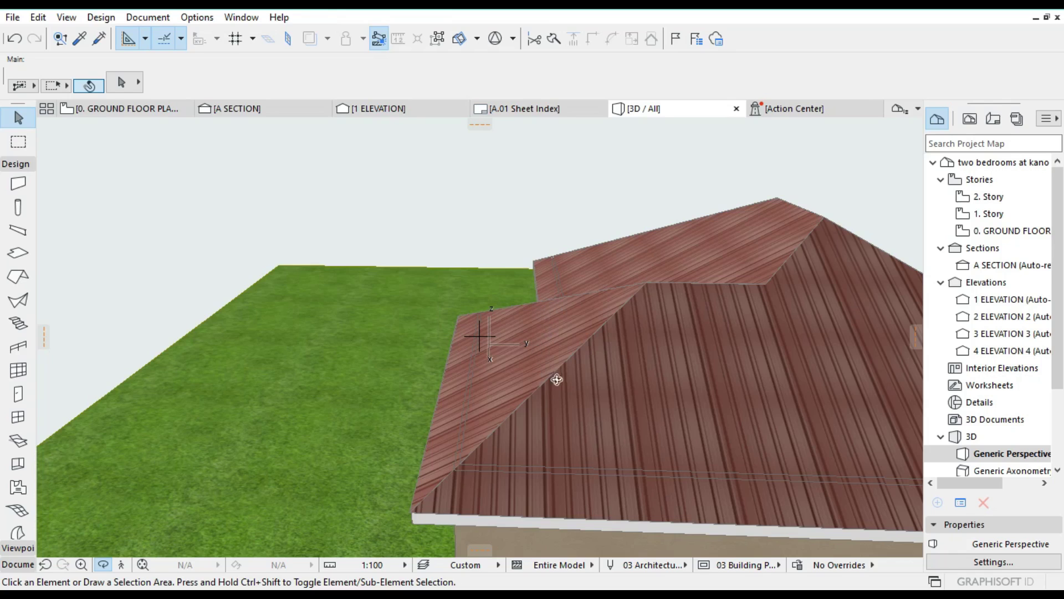
pyautogui.moveTo(679, 433); pyautogui.dragTo(527, 414)
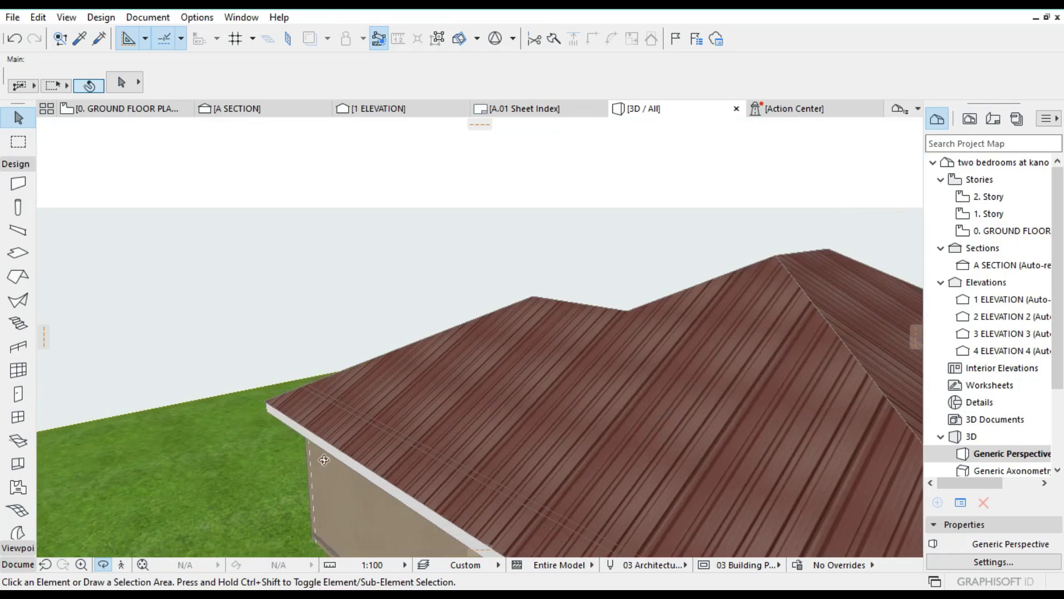
pyautogui.click(142, 565)
pyautogui.moveTo(577, 361)
pyautogui.mouseDown()
pyautogui.moveTo(591, 355)
pyautogui.moveTo(553, 361)
pyautogui.moveTo(585, 349)
pyautogui.mouseUp()
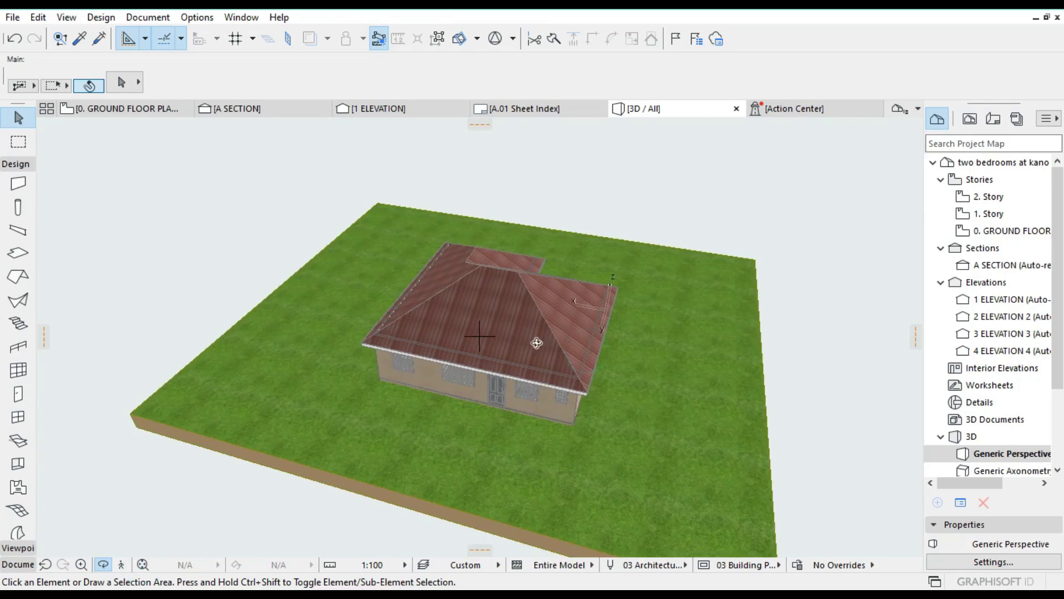
pyautogui.click(143, 565)
pyautogui.moveTo(577, 404); pyautogui.dragTo(394, 427)
pyautogui.moveTo(590, 425); pyautogui.dragTo(419, 394)
pyautogui.moveTo(542, 407); pyautogui.dragTo(482, 402)
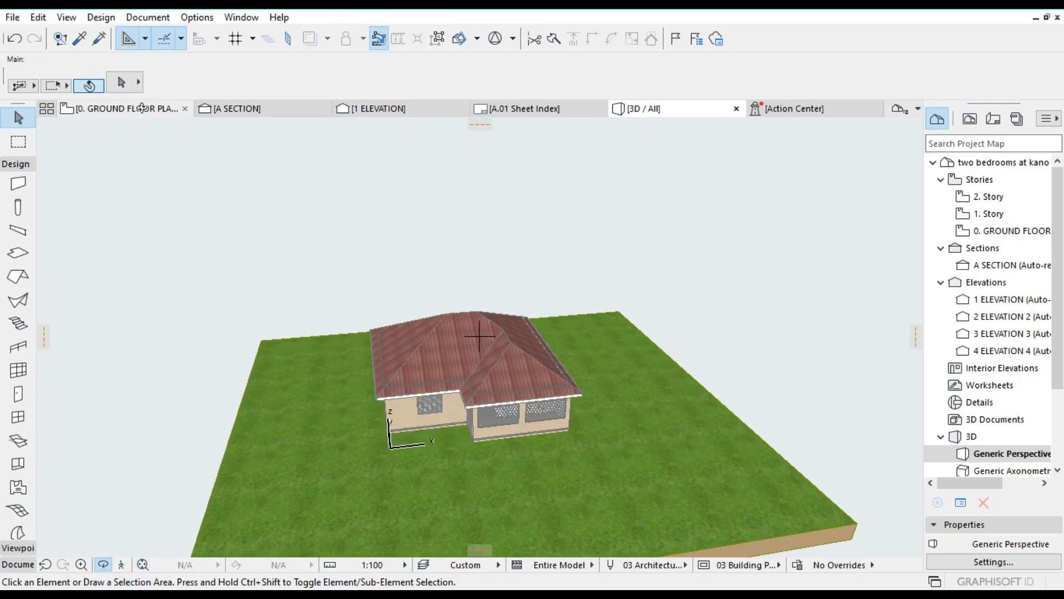
# Step: On the ground floor plan, draw a horizontal solid line across the entrance porch, just above its room label and crossing both roof hips
pyautogui.click(142, 110)
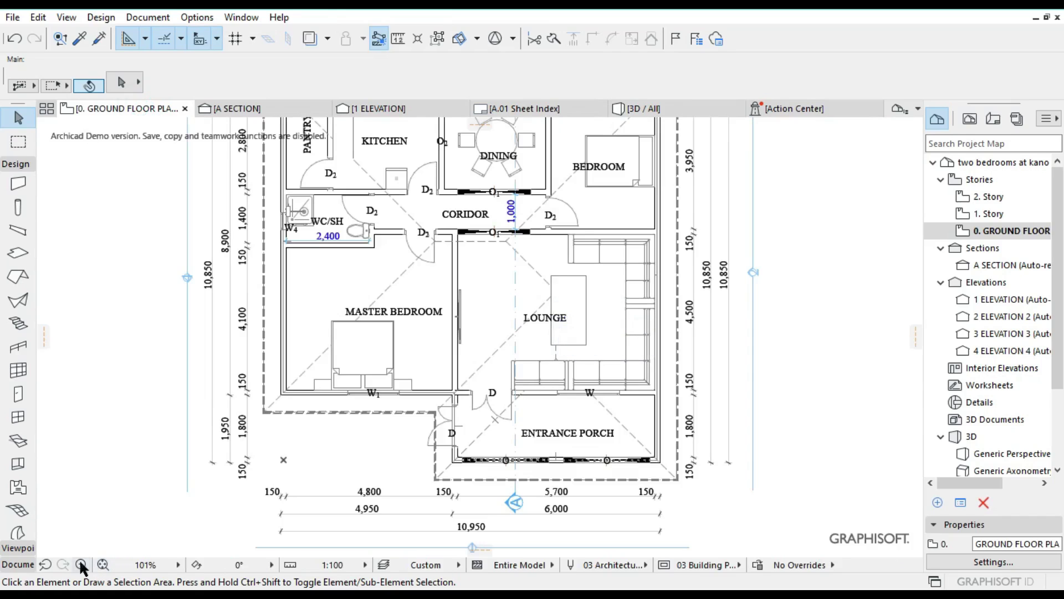
pyautogui.click(18, 564)
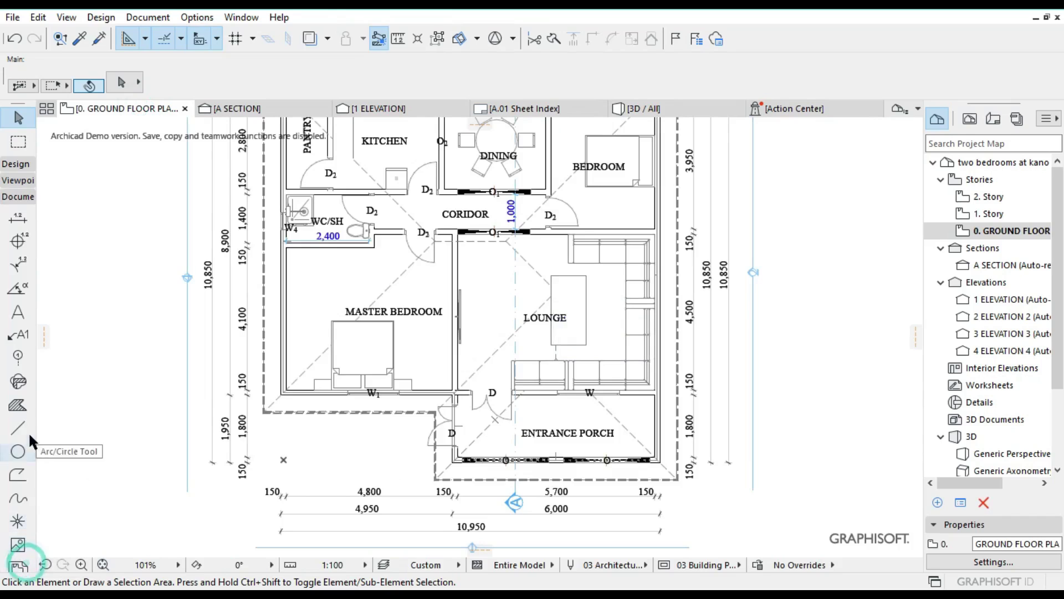
pyautogui.click(17, 430)
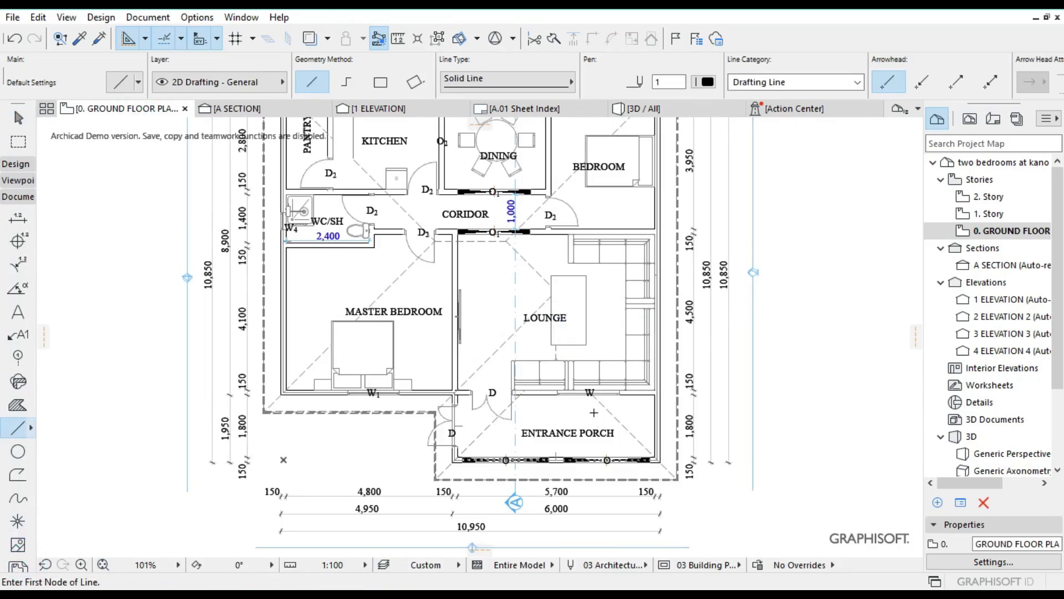
pyautogui.scroll(4, 588, 413)
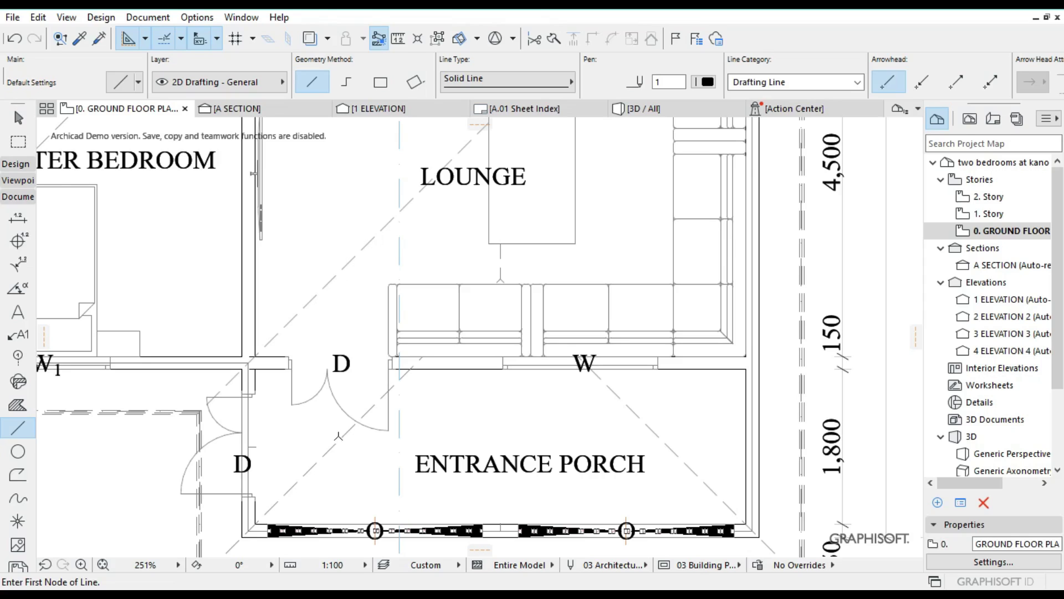
pyautogui.click(312, 440)
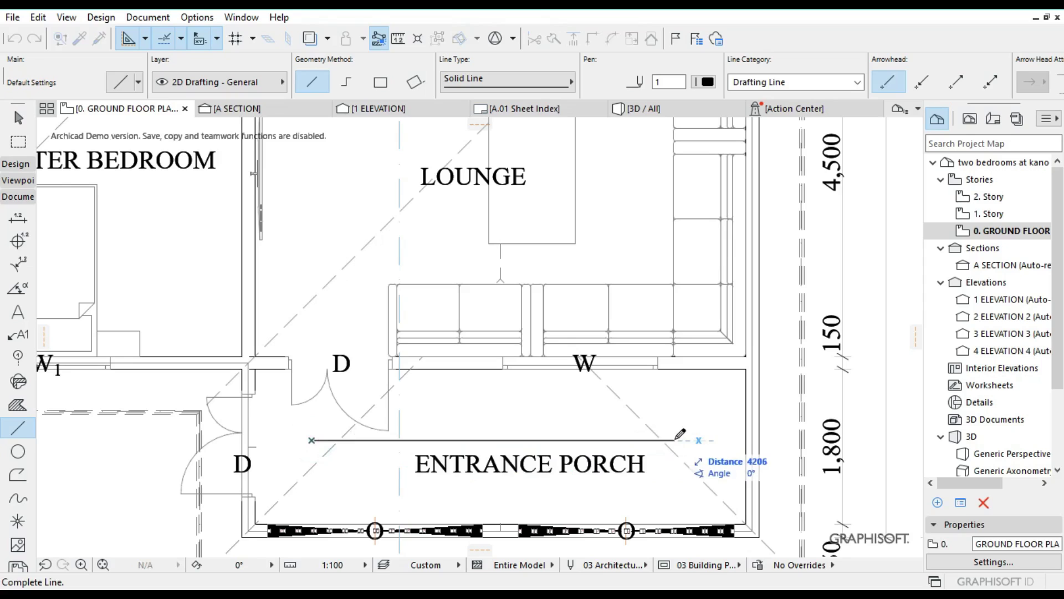
pyautogui.click(690, 441)
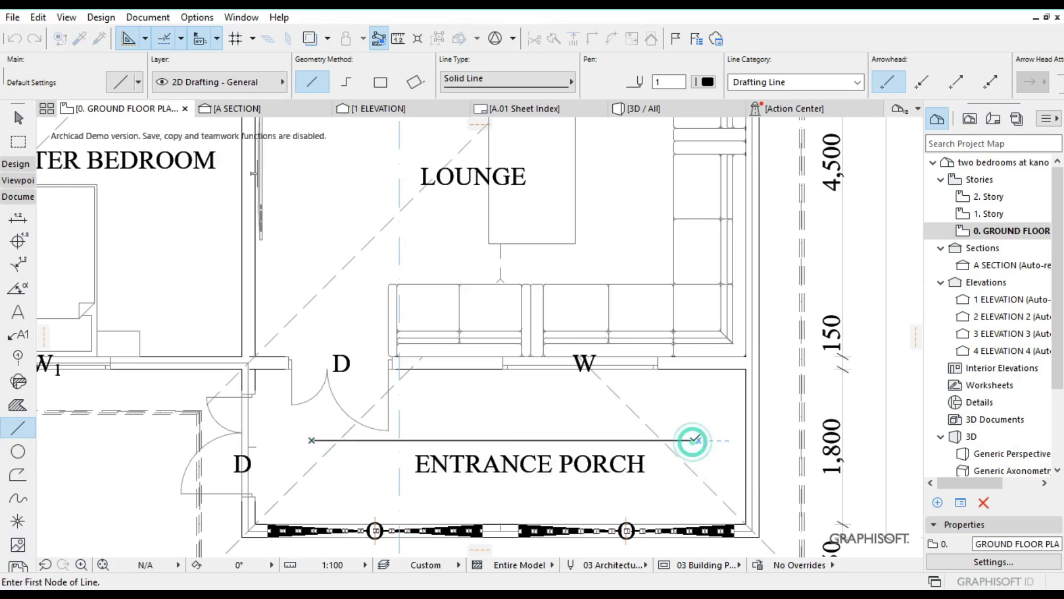
pyautogui.press('Escape')
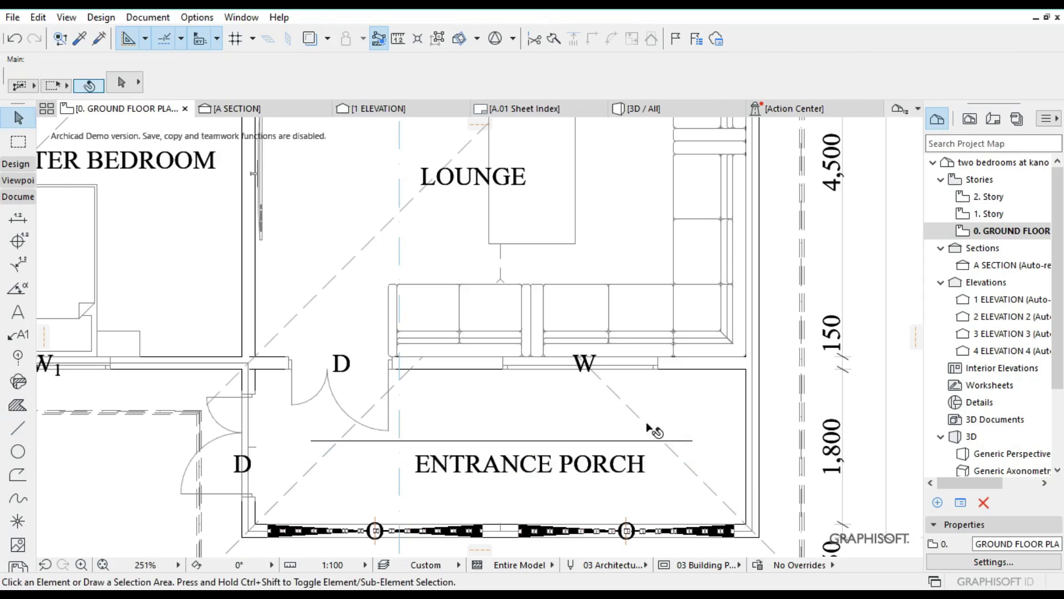
# Step: Split the multi-plane hip roof into single-plane roofs and clear the selection
pyautogui.click(632, 415)
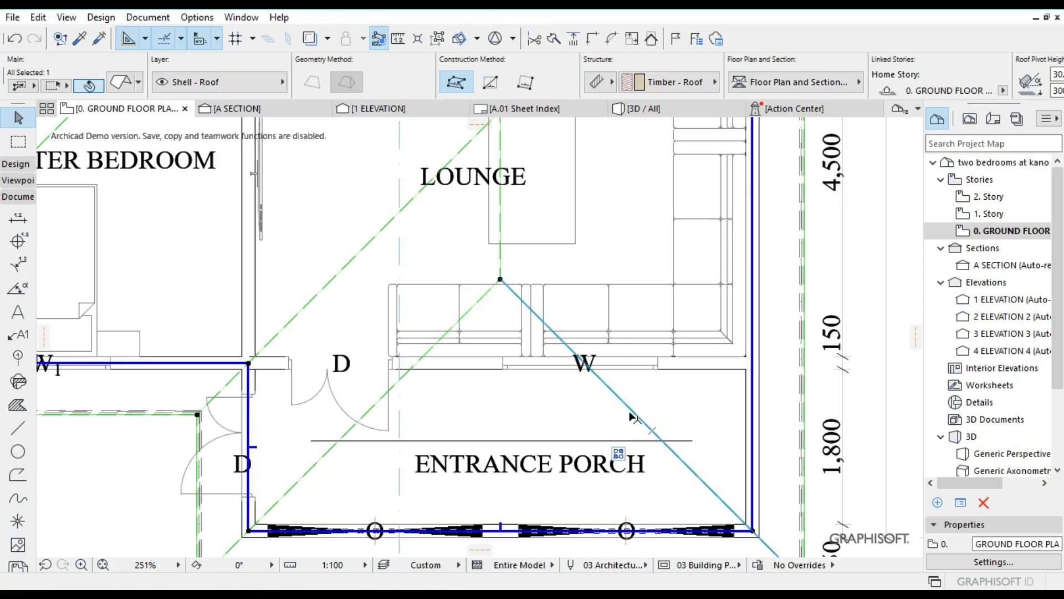
pyautogui.rightClick(628, 411)
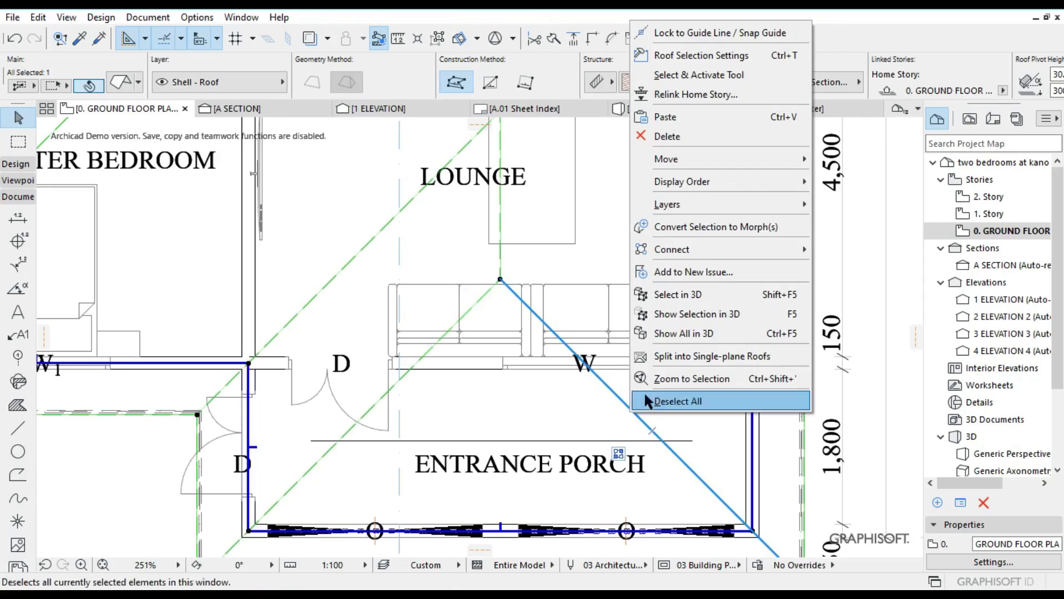
pyautogui.click(678, 356)
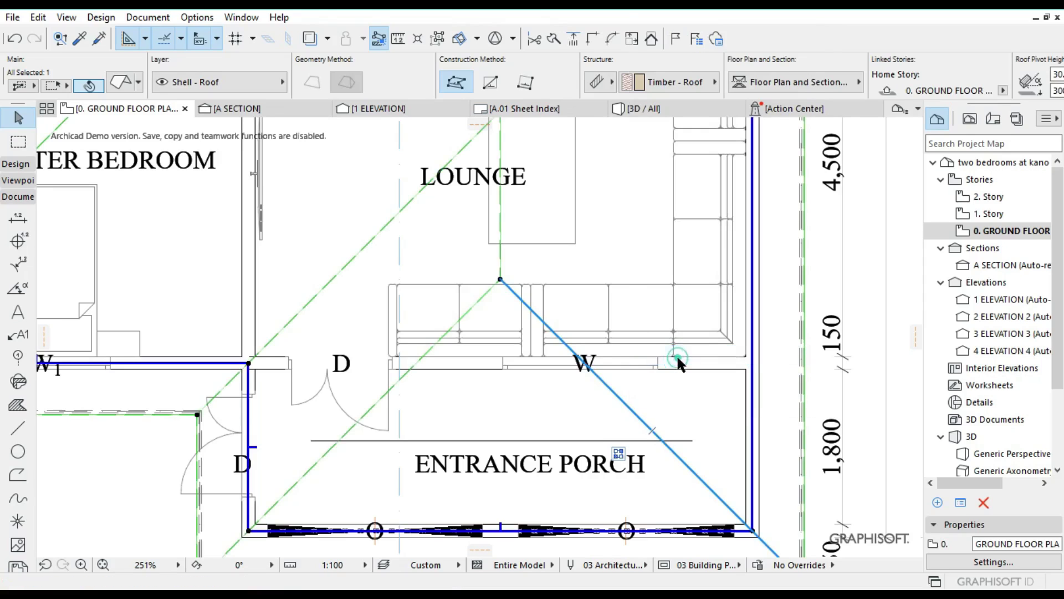
pyautogui.click(647, 238)
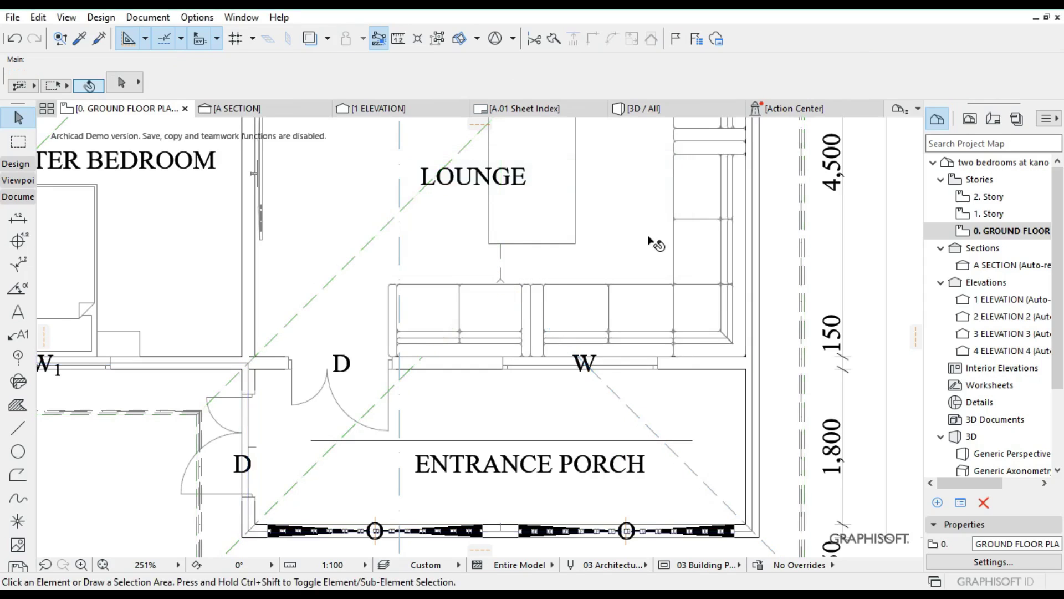
# Step: Try ungrouping the split roof planes, and undo the ungrouping
pyautogui.click(692, 469)
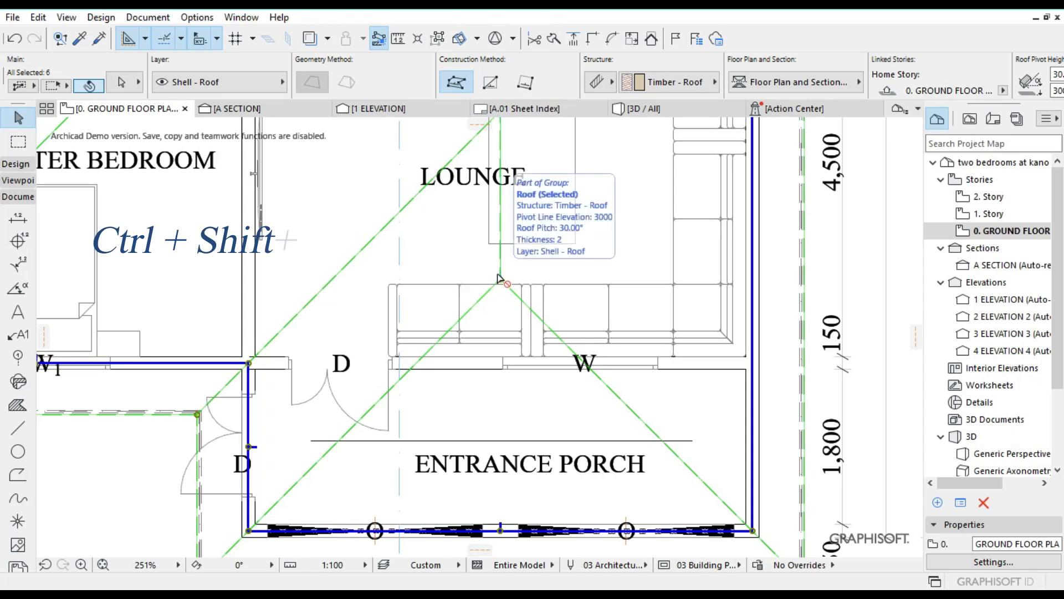
pyautogui.hotkey('ctrl', 'shift', 'g')
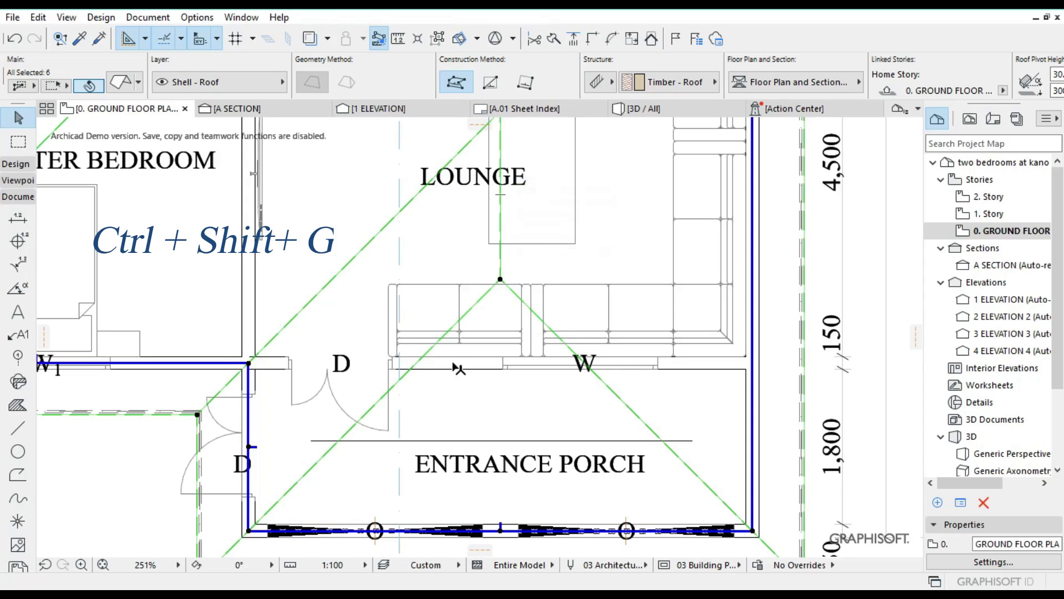
pyautogui.press('Escape')
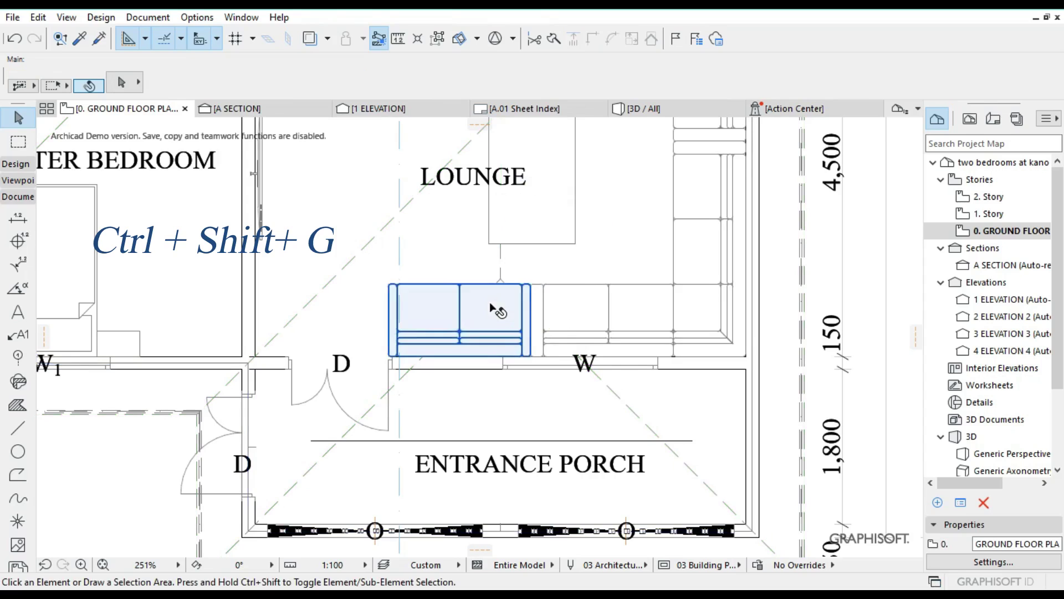
pyautogui.hotkey('ctrl', 'z')
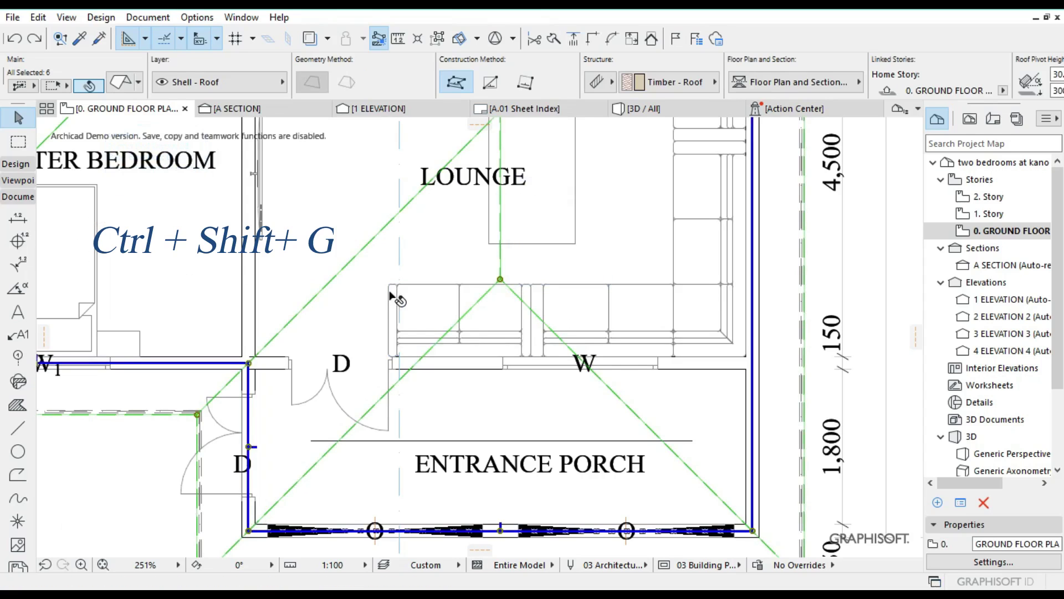
# Step: Ungroup the split roof planes so each can be edited separately, and clear the selection
pyautogui.click(823, 285)
pyautogui.click(822, 285)
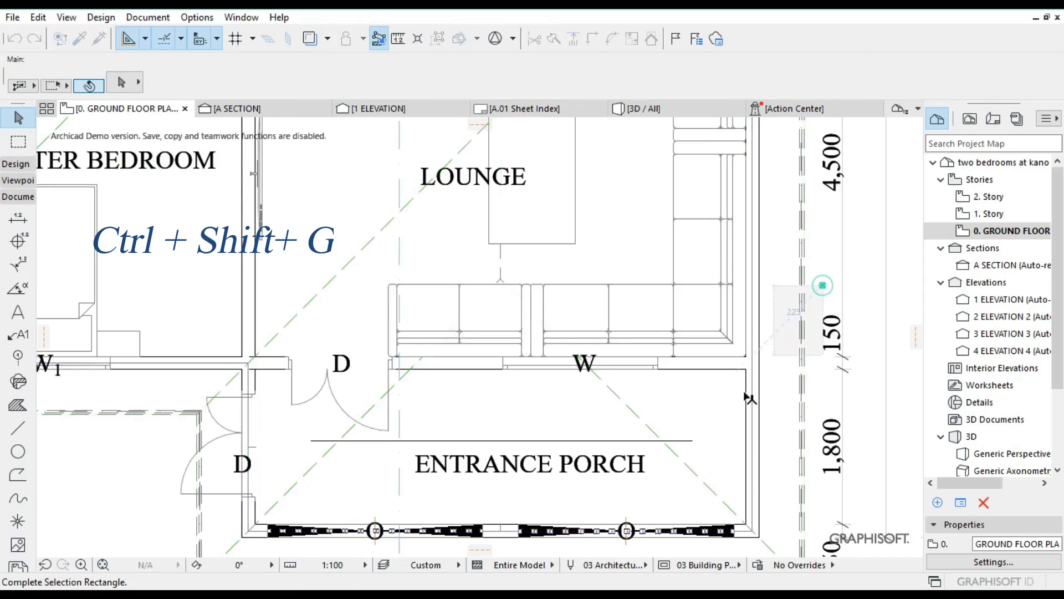
pyautogui.click(688, 471)
pyautogui.click(692, 473)
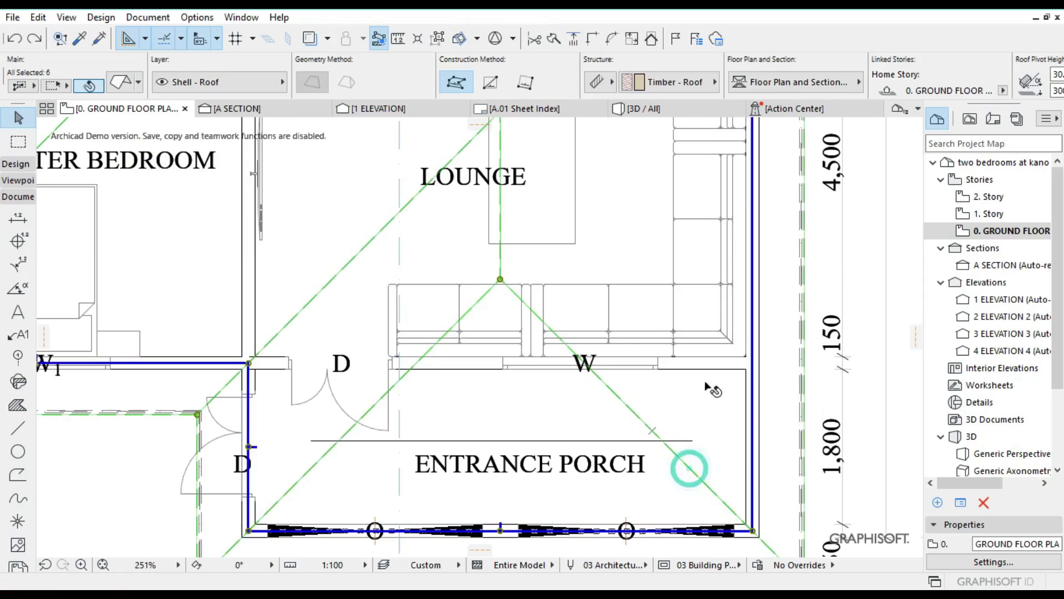
pyautogui.click(38, 17)
pyautogui.moveTo(117, 260)
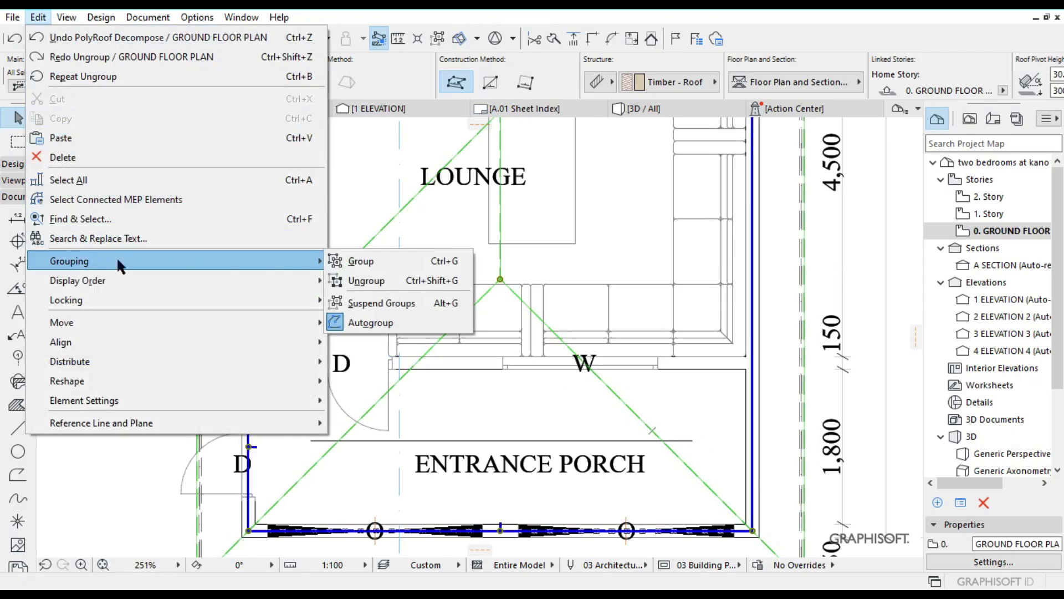
pyautogui.click(393, 281)
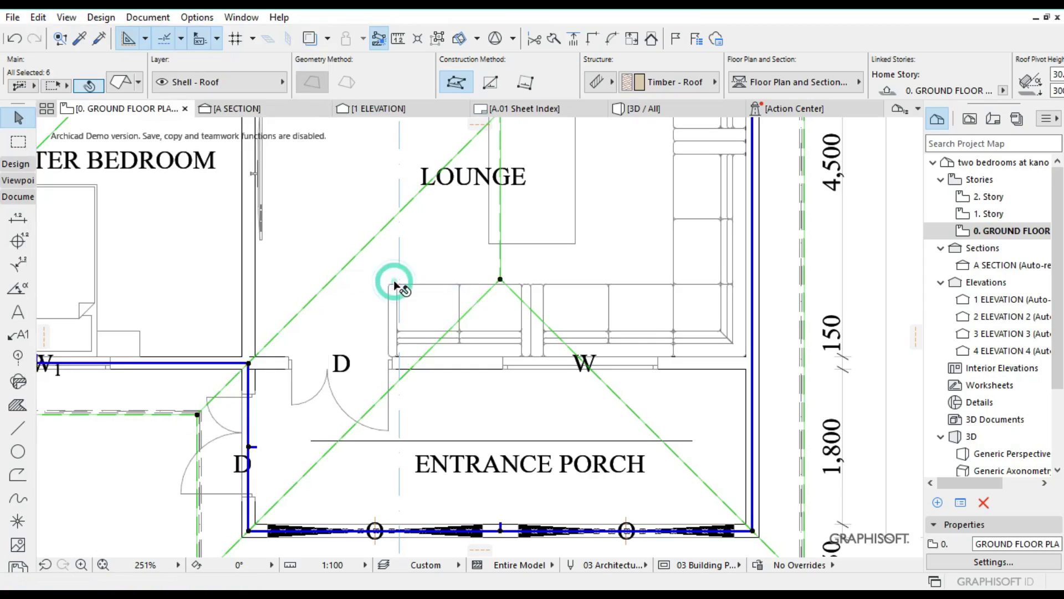
pyautogui.click(781, 311)
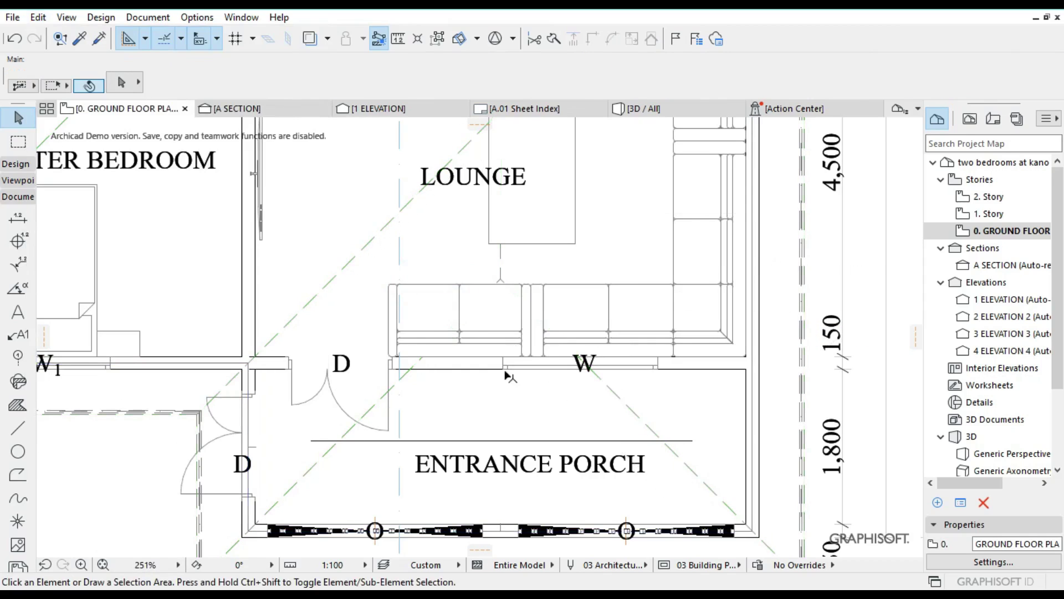
# Step: On the roof plane along the lounge's outer wall, insert a new polygon node where its hip crosses the porch line
pyautogui.click(701, 478)
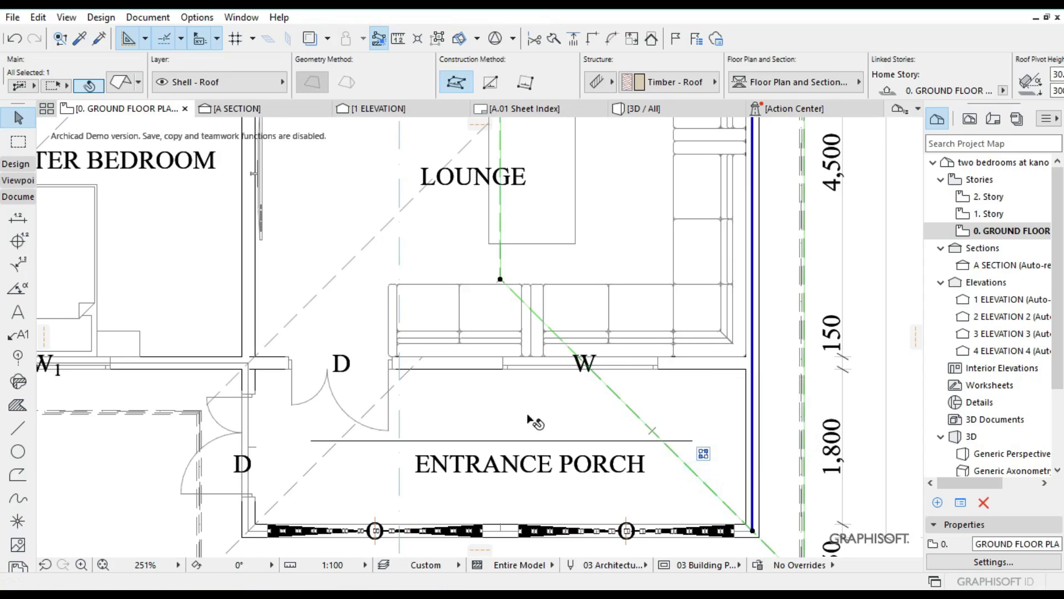
pyautogui.click(697, 478)
pyautogui.click(550, 331)
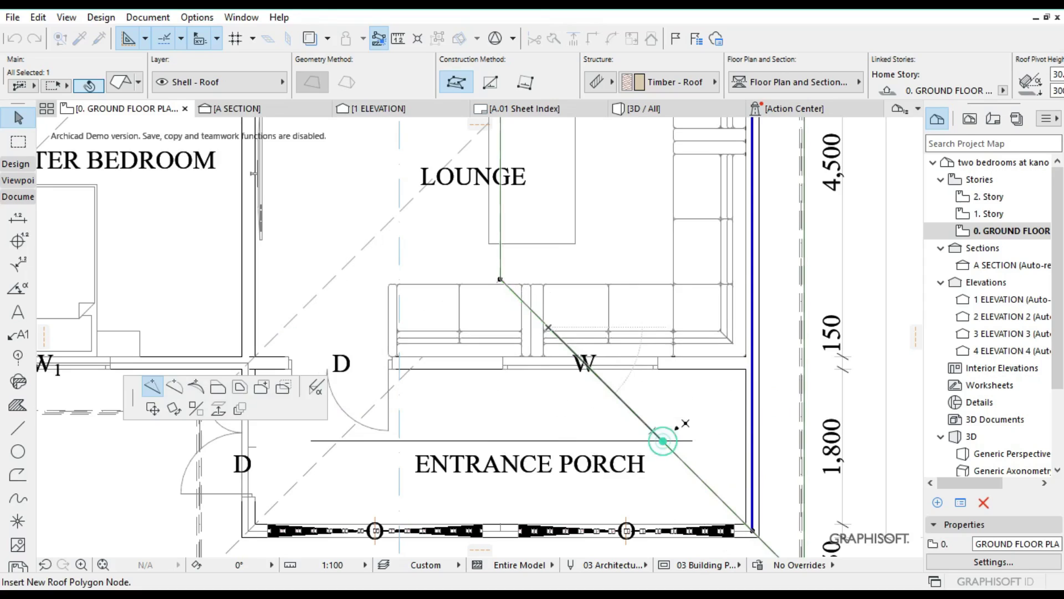
pyautogui.click(664, 441)
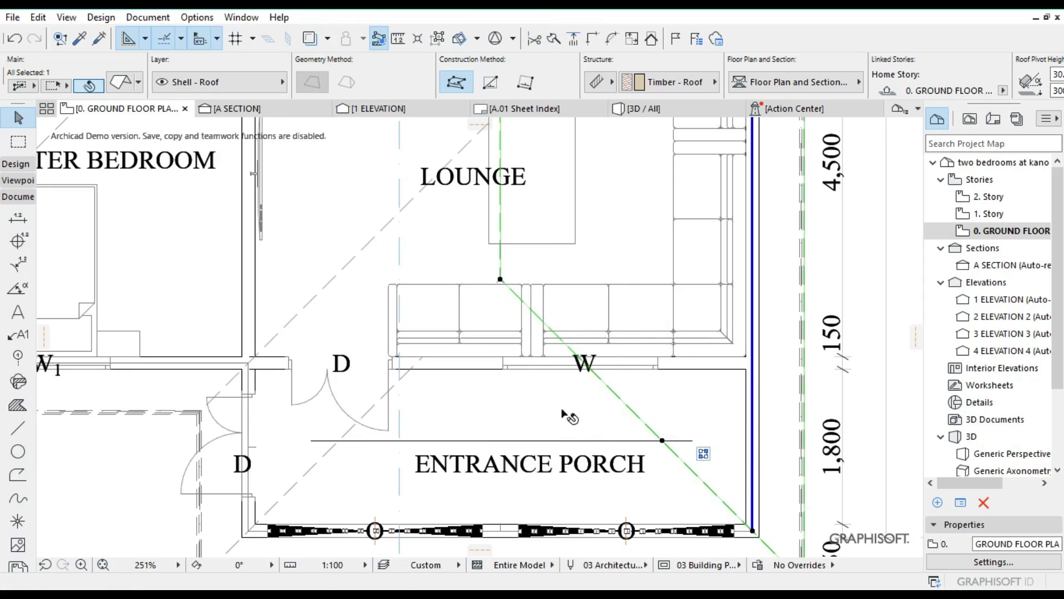
# Step: Move that roof plane's ridge-end node straight down the plan onto the drawn porch line
pyautogui.click(501, 281)
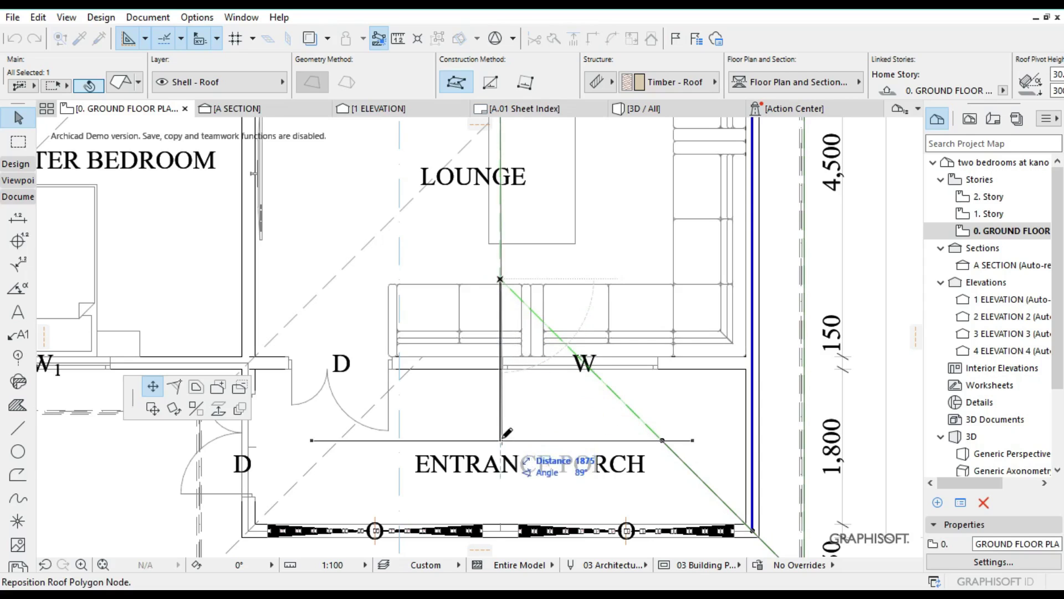
pyautogui.scroll(2, 506, 436)
pyautogui.scroll(4, 506, 435)
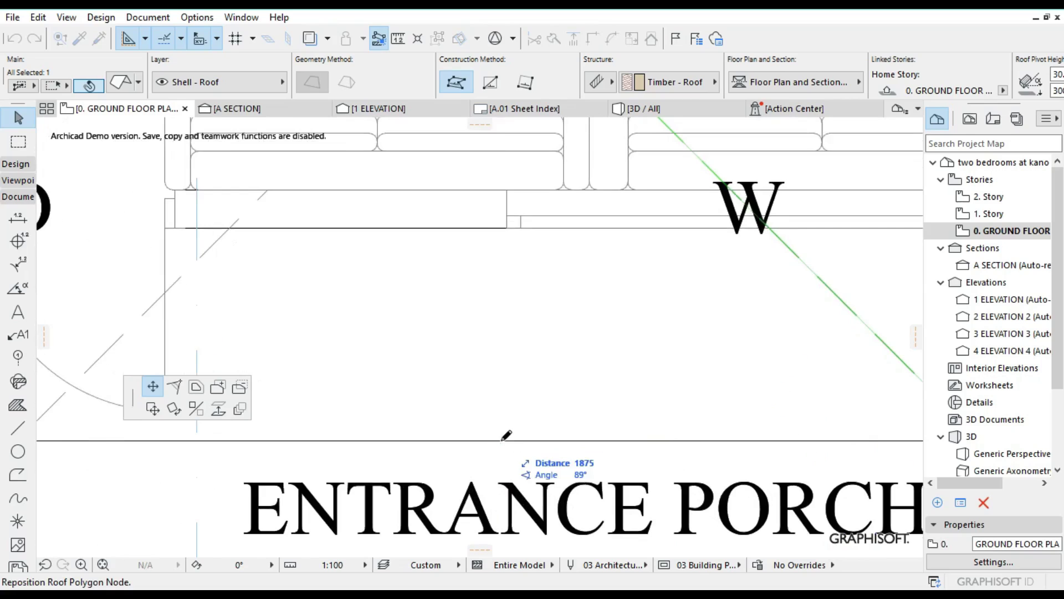
pyautogui.click(501, 438)
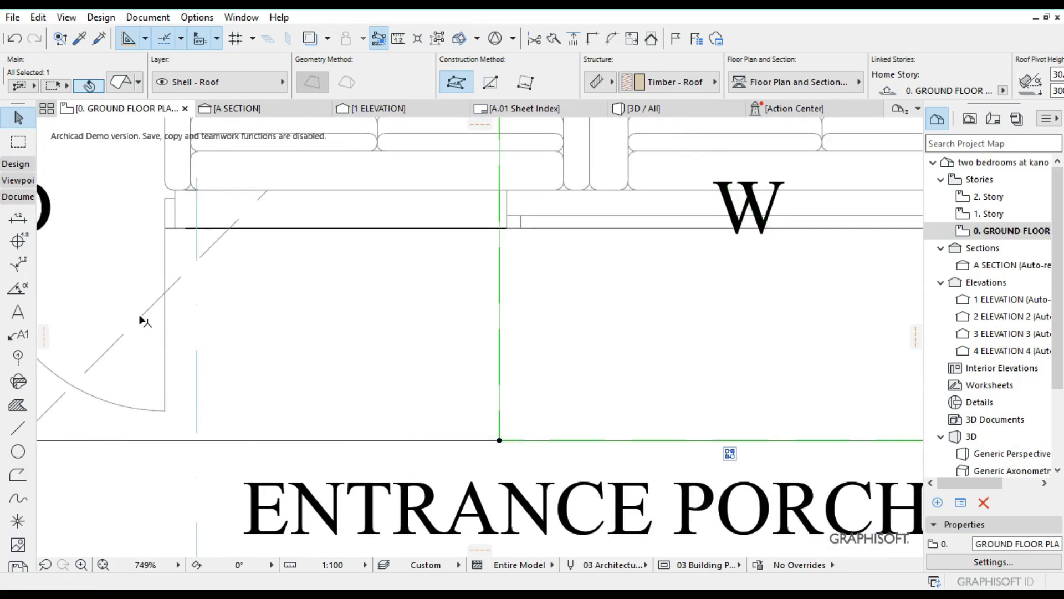
# Step: On the roof plane beside the porch's double door, insert a new polygon node where its hip crosses the drawn line
pyautogui.scroll(-5, 285, 333)
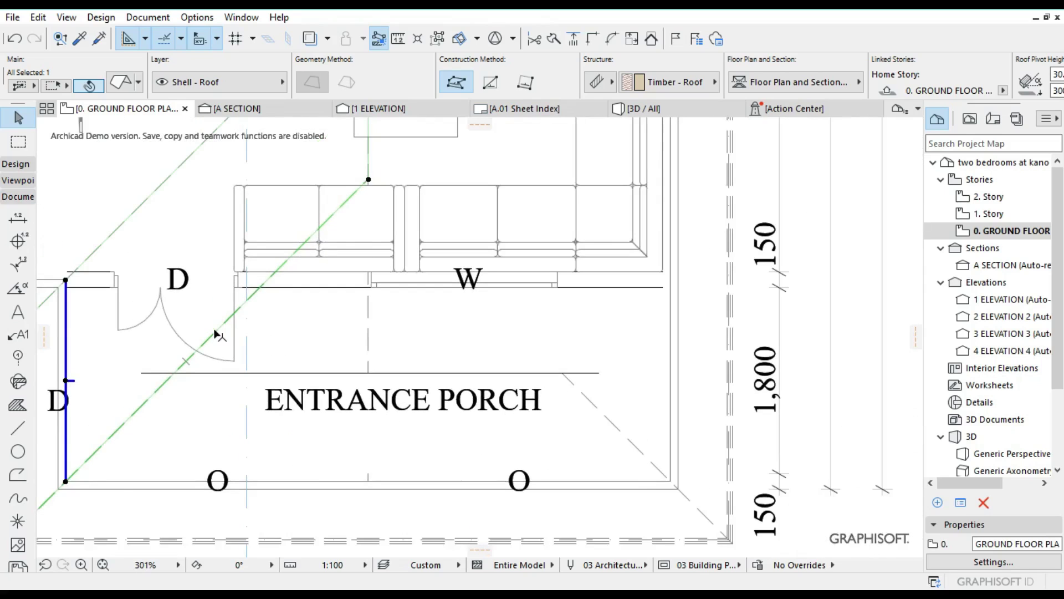
pyautogui.click(227, 322)
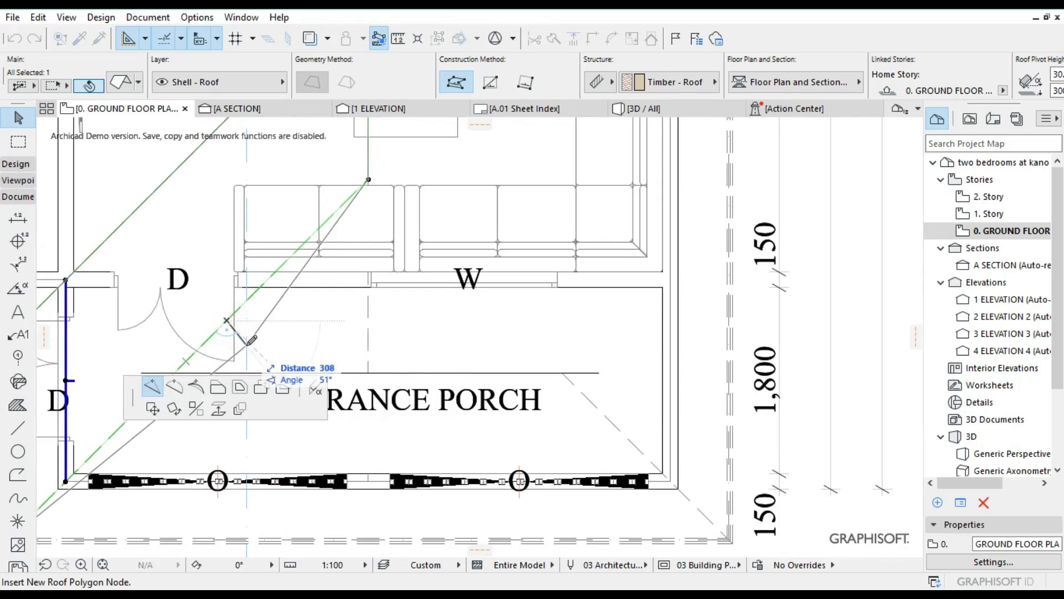
pyautogui.keyDown('shift'); pyautogui.scroll(-2, 251, 339); pyautogui.keyUp('shift')
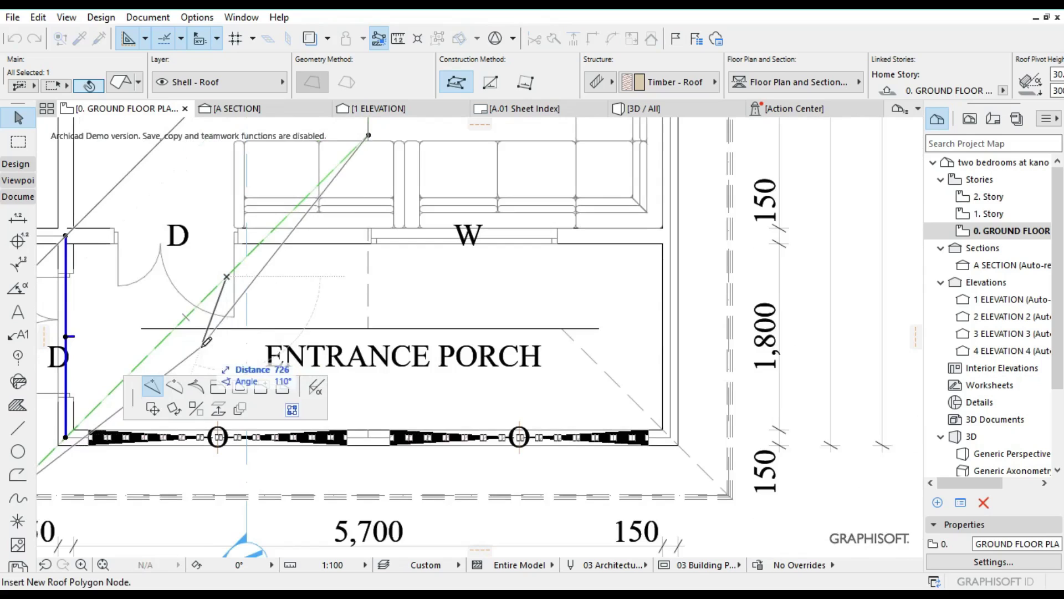
pyautogui.click(175, 328)
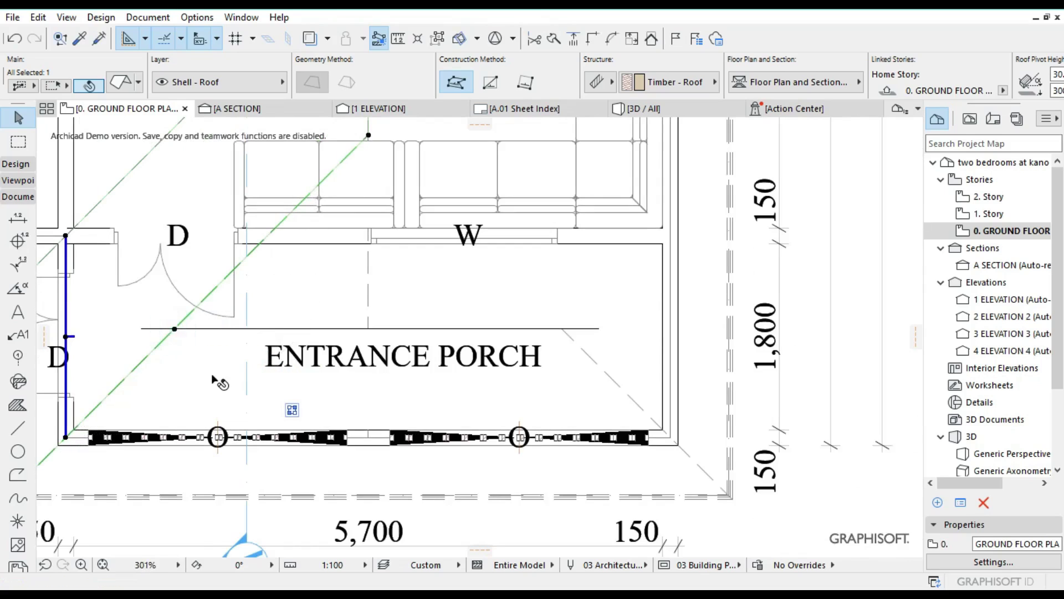
# Step: Move the ridge-end node of the roof plane beside the double door straight down onto the drawn porch line
pyautogui.click(369, 136)
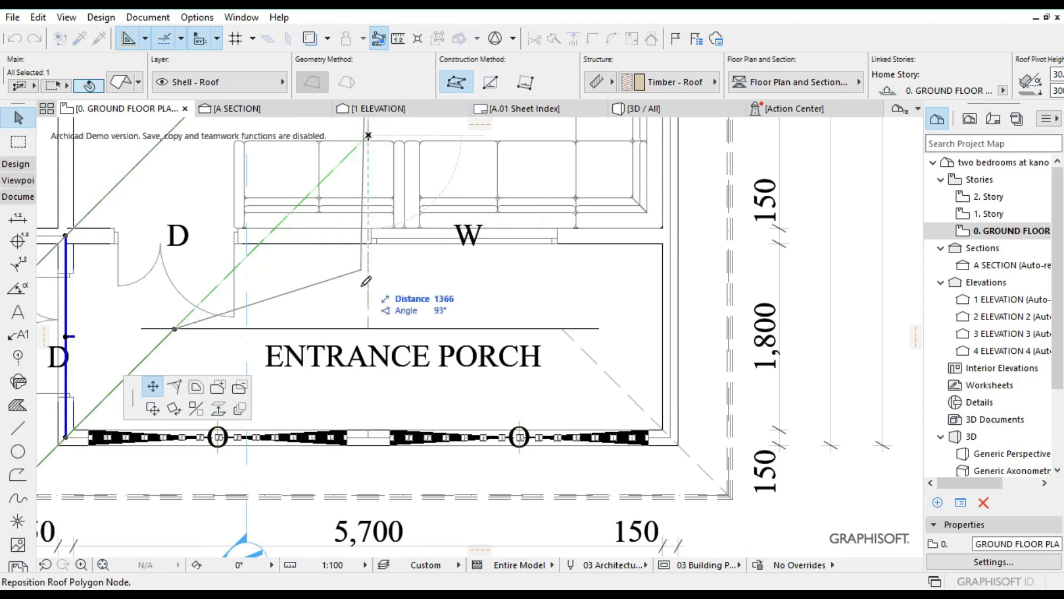
pyautogui.click(369, 328)
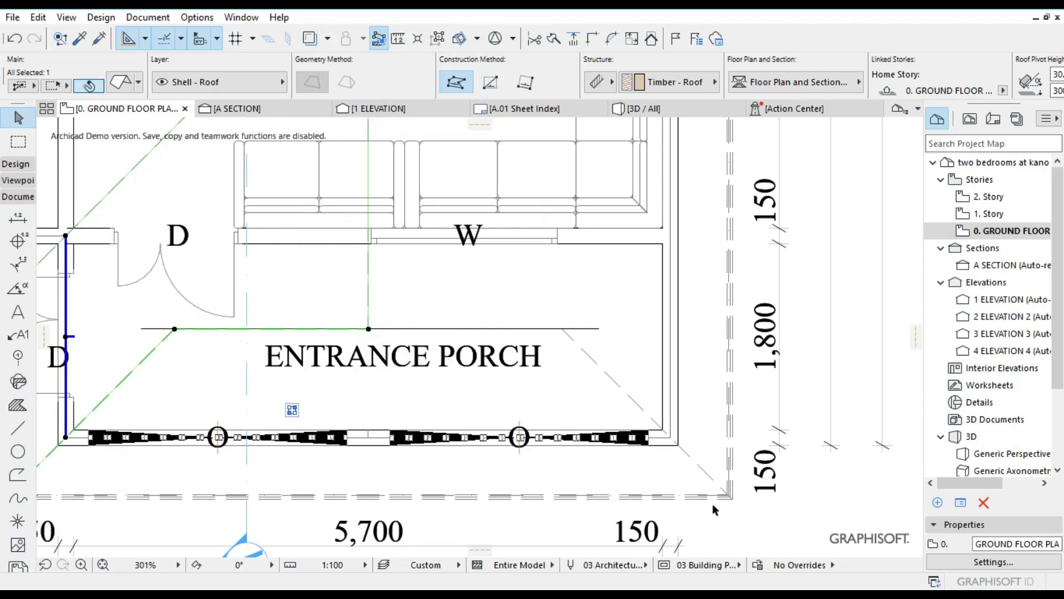
# Step: On the front roof plane over the entrance porch, insert a new polygon node where each of its two hips crosses the drawn line
pyautogui.scroll(5, 716, 502)
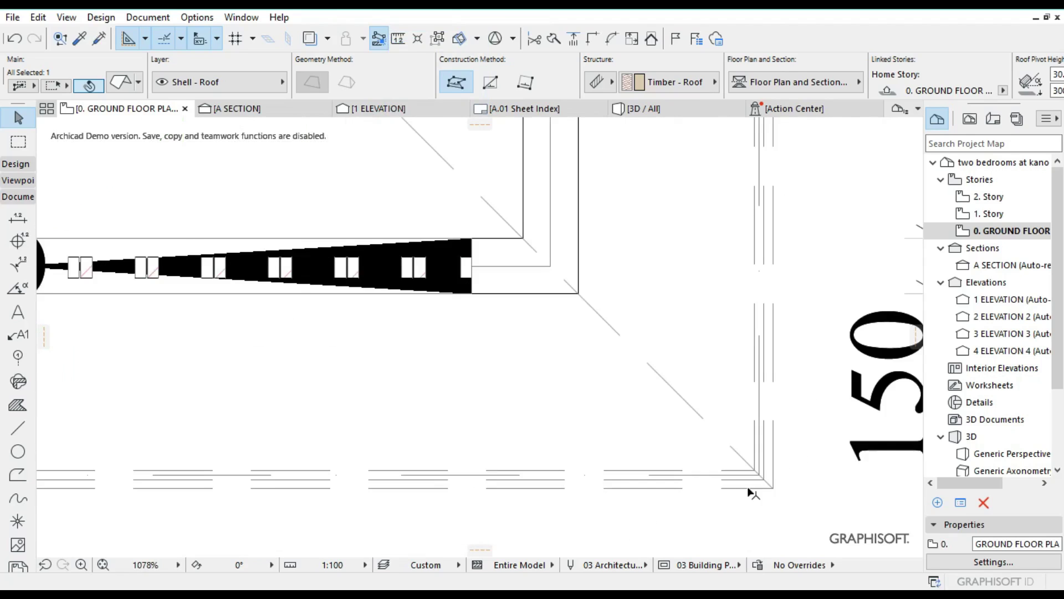
pyautogui.scroll(-4, 350, 435)
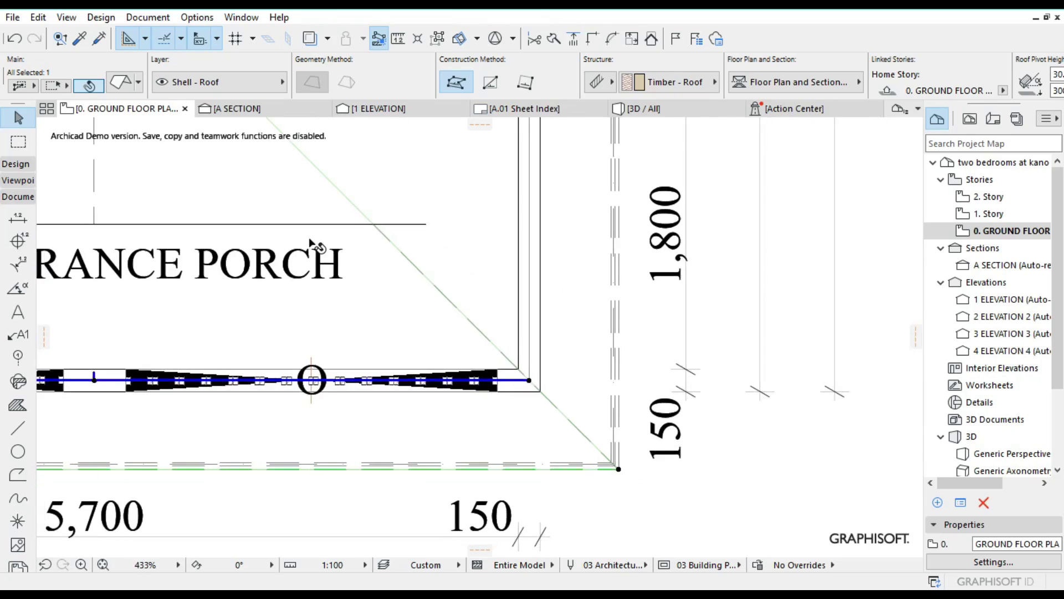
pyautogui.scroll(-3, 319, 227)
pyautogui.scroll(3, 313, 214)
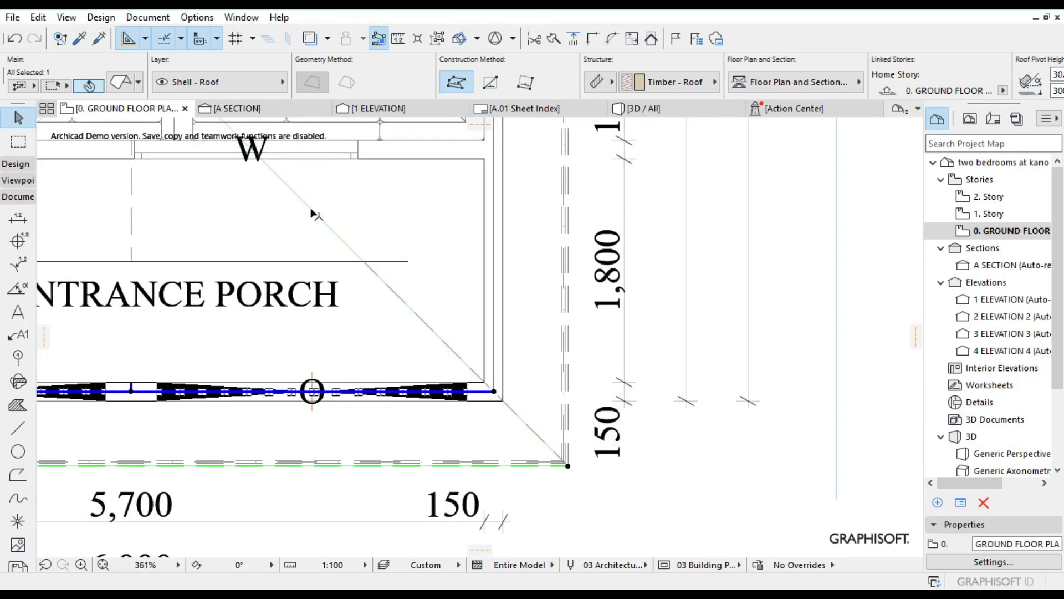
pyautogui.click(311, 209)
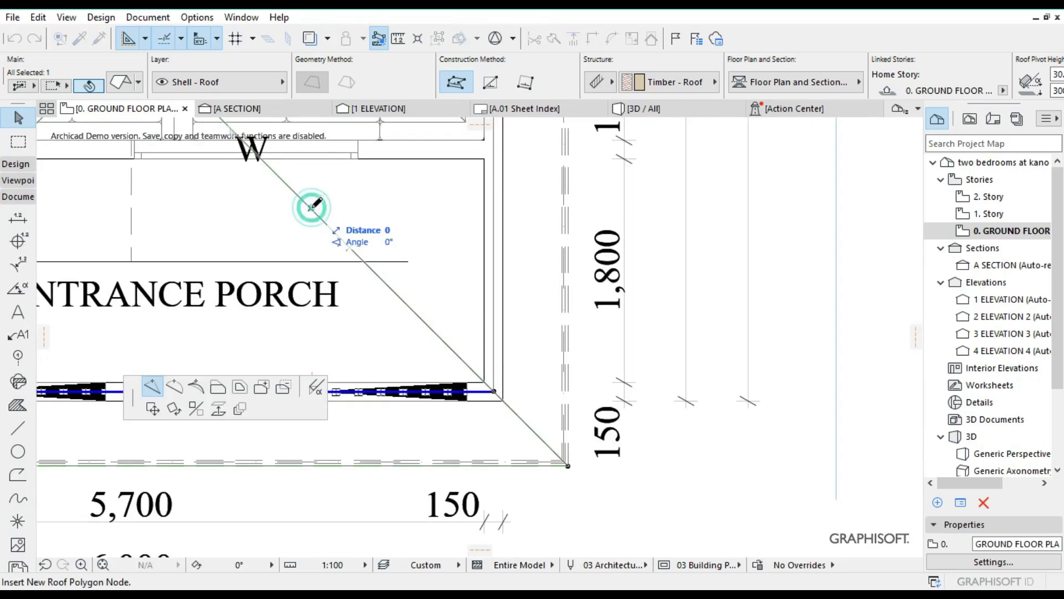
pyautogui.click(365, 261)
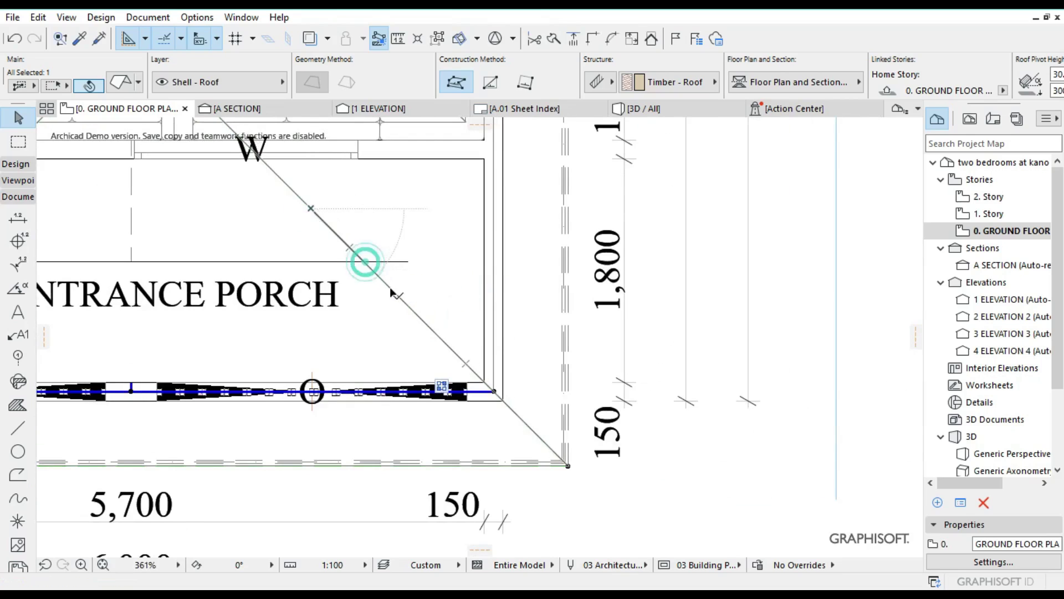
pyautogui.scroll(-2, 392, 293)
pyautogui.keyDown('shift'); pyautogui.hscroll(-3, 272, 283); pyautogui.keyUp('shift')
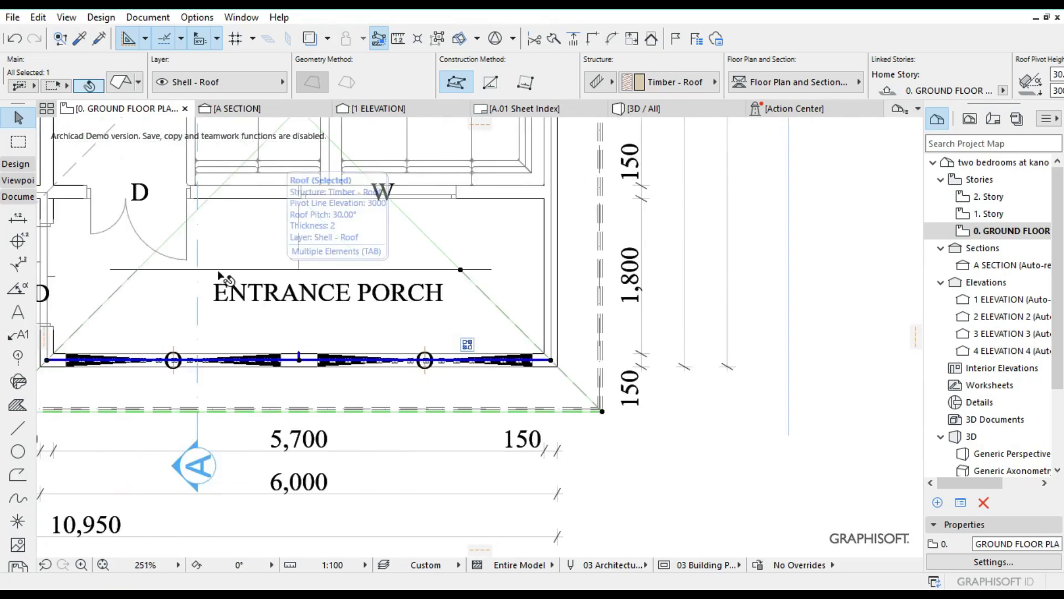
pyautogui.click(244, 254)
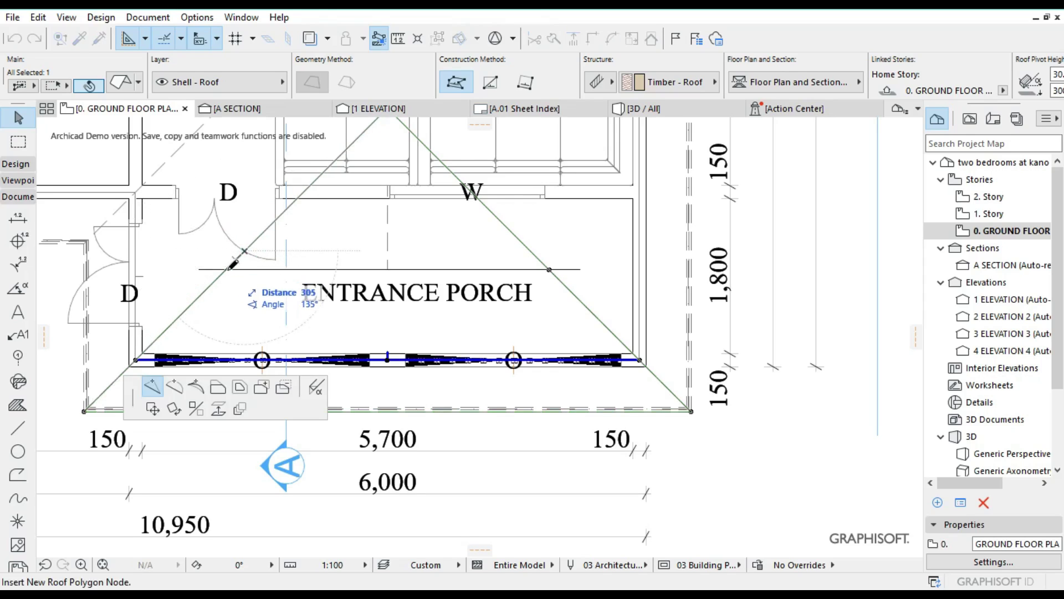
pyautogui.click(225, 270)
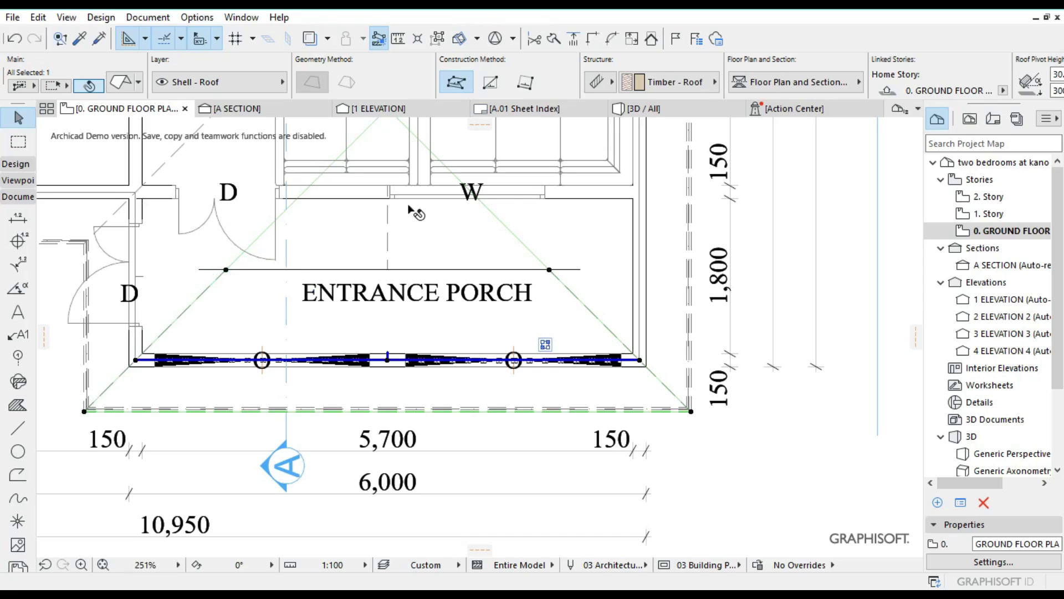
# Step: Move the front roof plane's apex node straight down onto the drawn porch line and delete that reference line
pyautogui.keyDown('ctrl'); pyautogui.scroll(2, 382, 187); pyautogui.keyUp('ctrl')
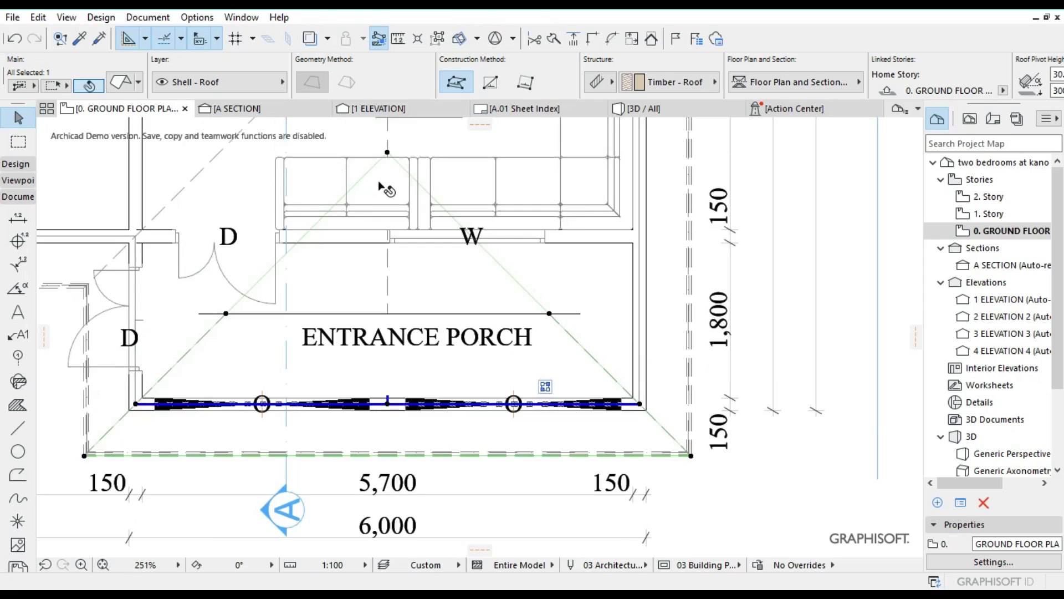
pyautogui.click(387, 152)
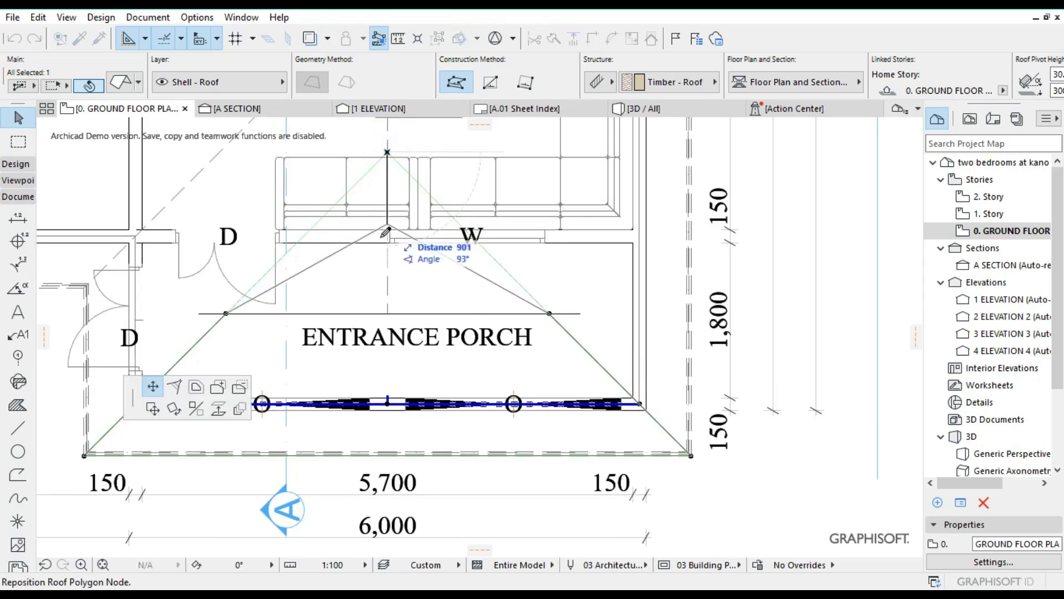
pyautogui.click(387, 313)
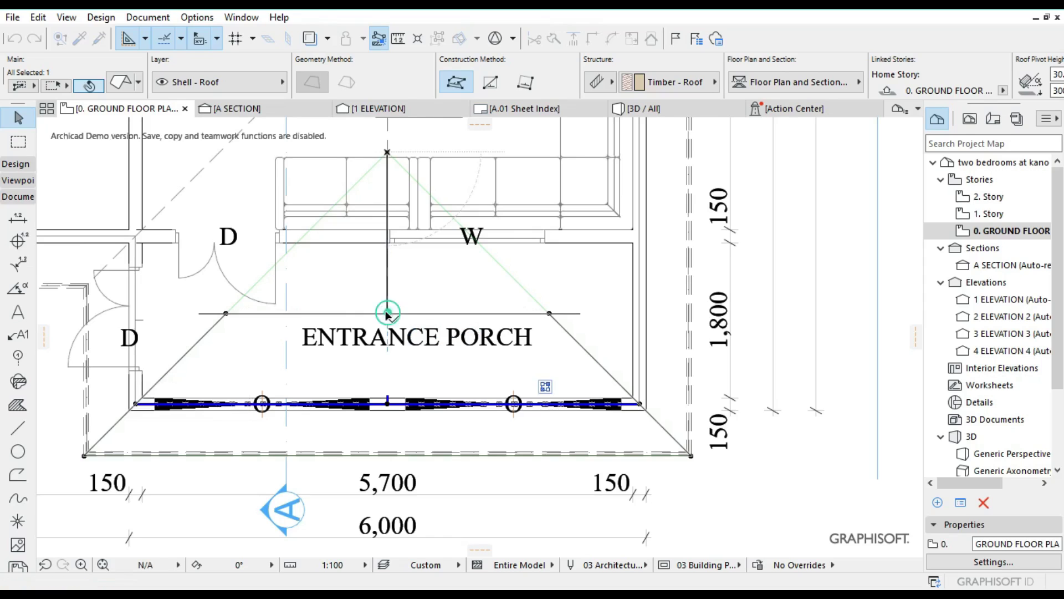
pyautogui.click(578, 313)
pyautogui.press('Delete')
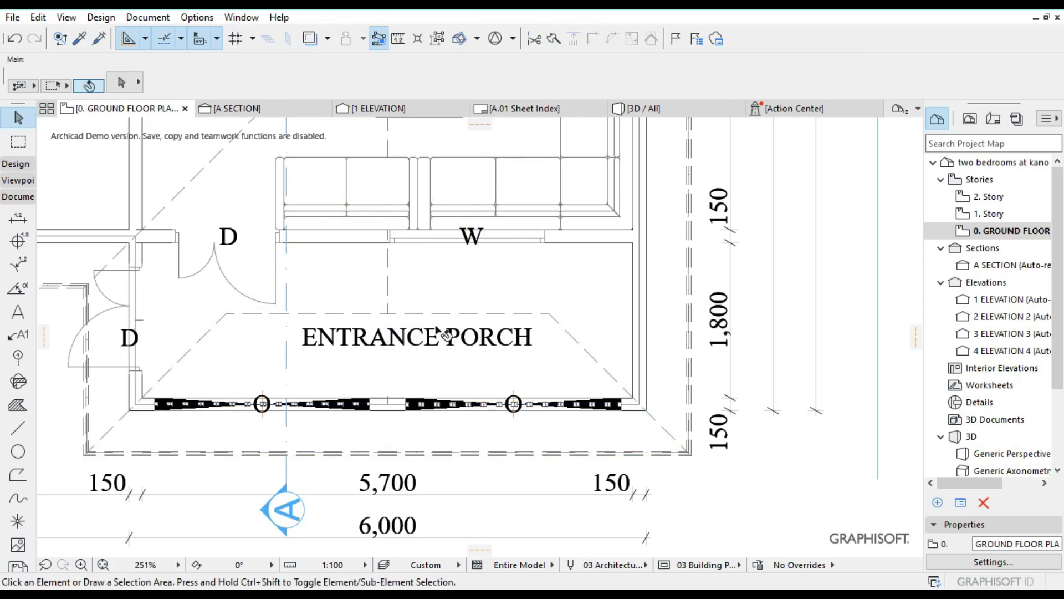
# Step: Examine the reshaped roof end above the entrance porch in the 3D view from the front corner
pyautogui.click(647, 106)
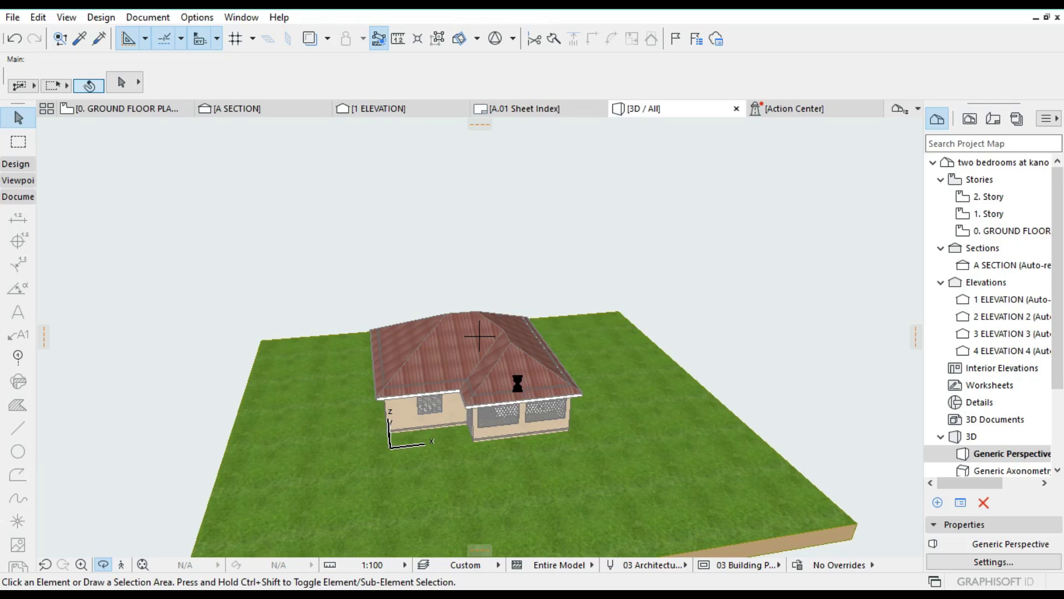
pyautogui.scroll(2, 517, 384)
pyautogui.moveTo(433, 392); pyautogui.dragTo(545, 376)
pyautogui.moveTo(471, 386); pyautogui.dragTo(429, 383)
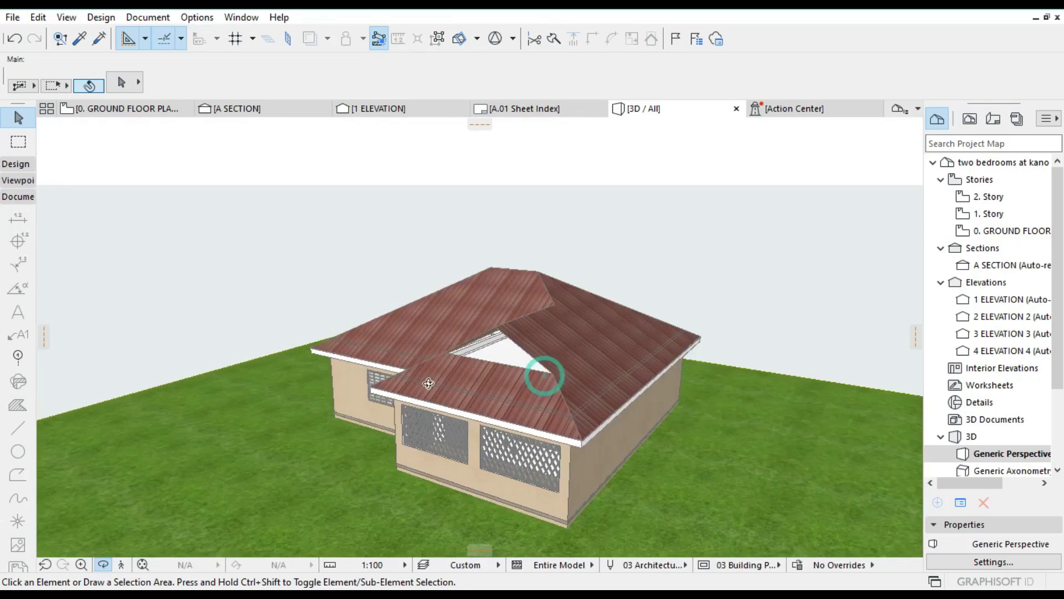
pyautogui.scroll(5, 554, 377)
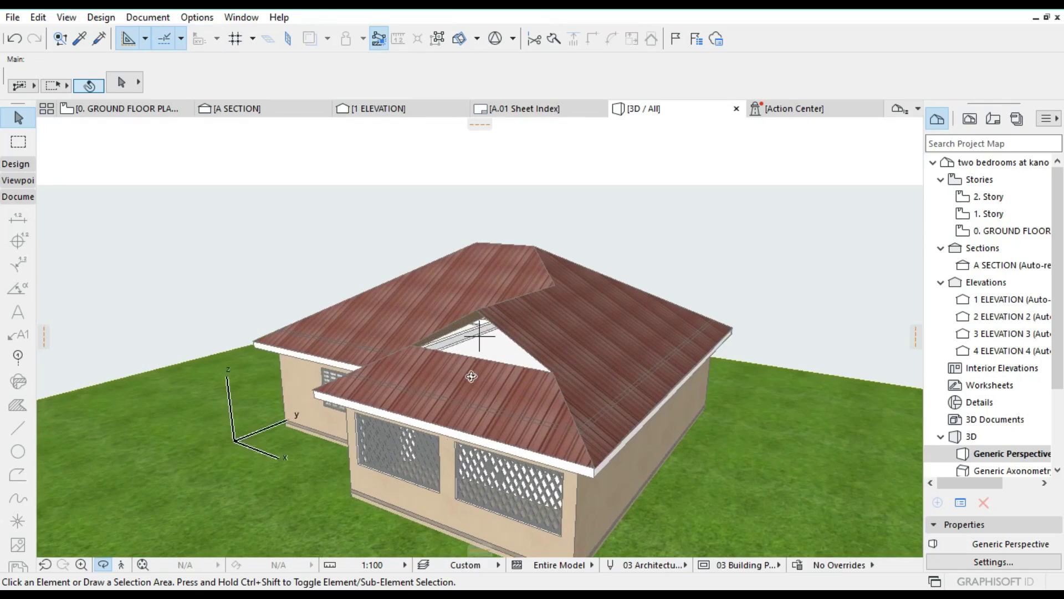
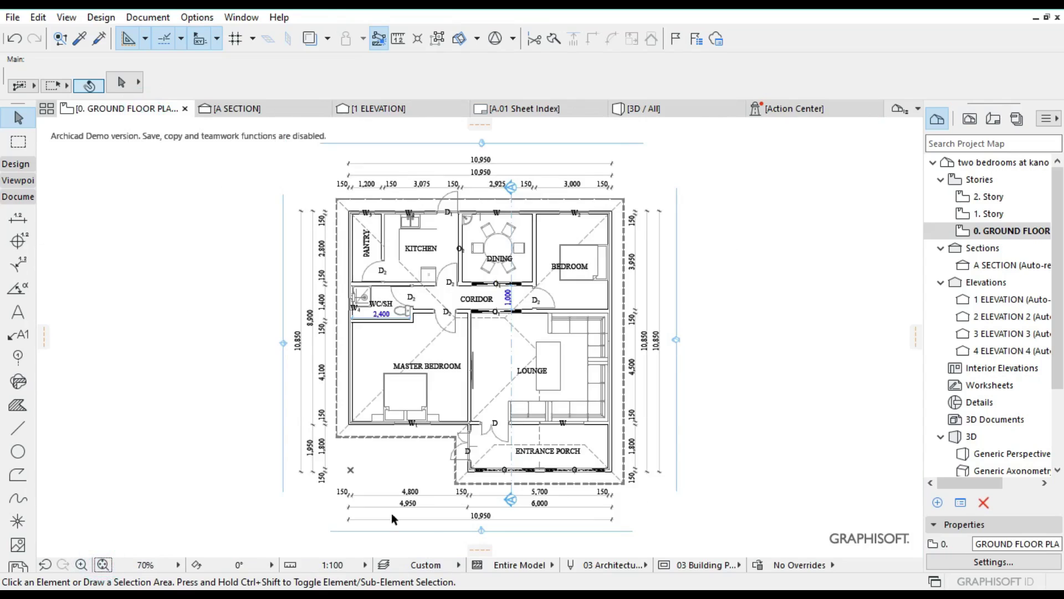
# Step: In the 1 ELEVATION view, draw a 200 mm vertical line straight down from the underside of the porch gable's apex
pyautogui.scroll(5, 486, 516)
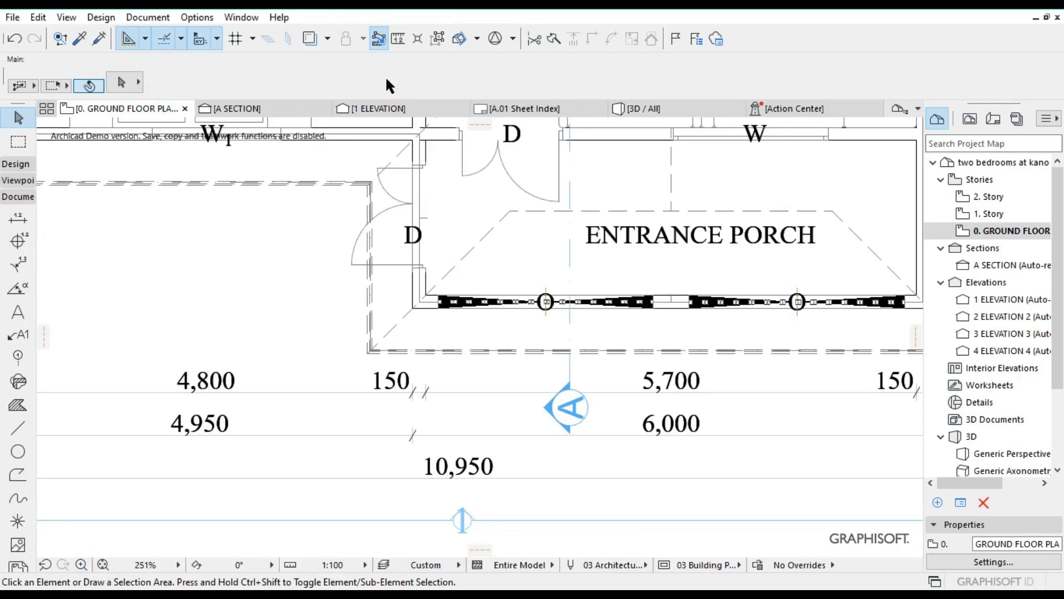
pyautogui.click(390, 106)
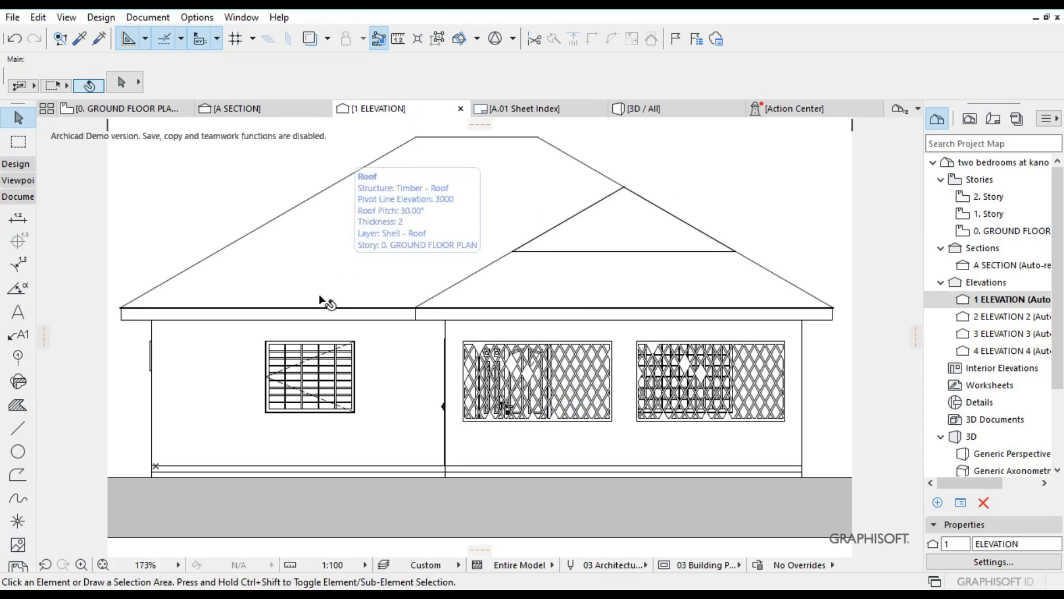
pyautogui.click(18, 428)
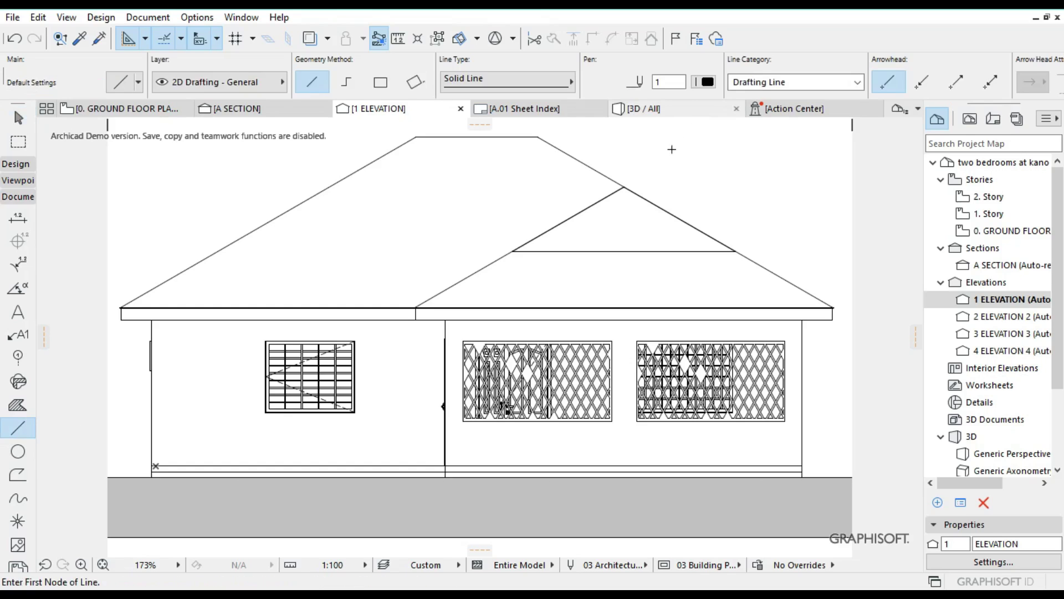
pyautogui.scroll(2, 657, 154)
pyautogui.scroll(6, 657, 154)
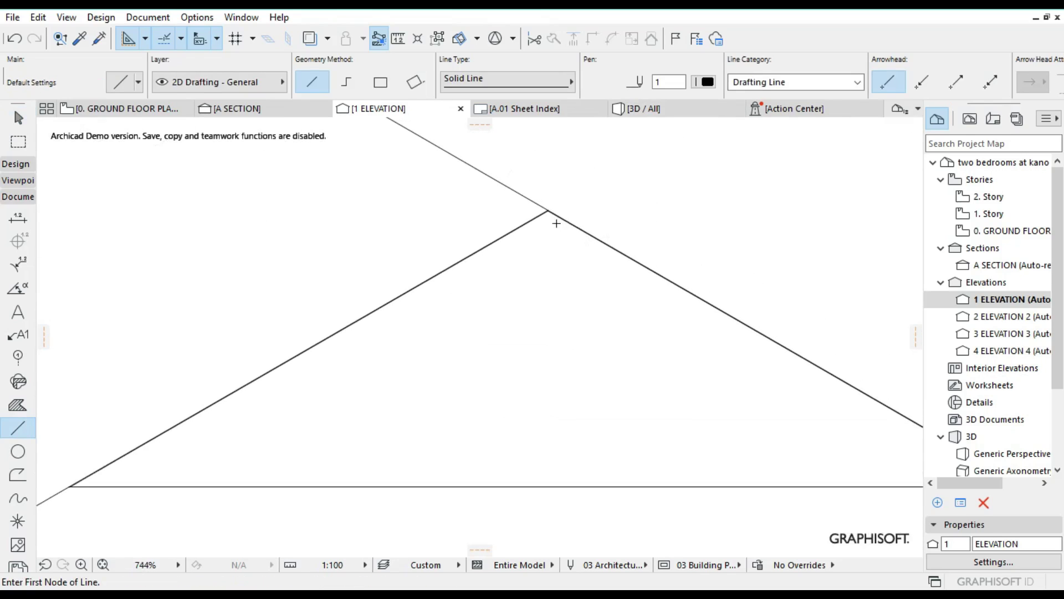
pyautogui.click(548, 210)
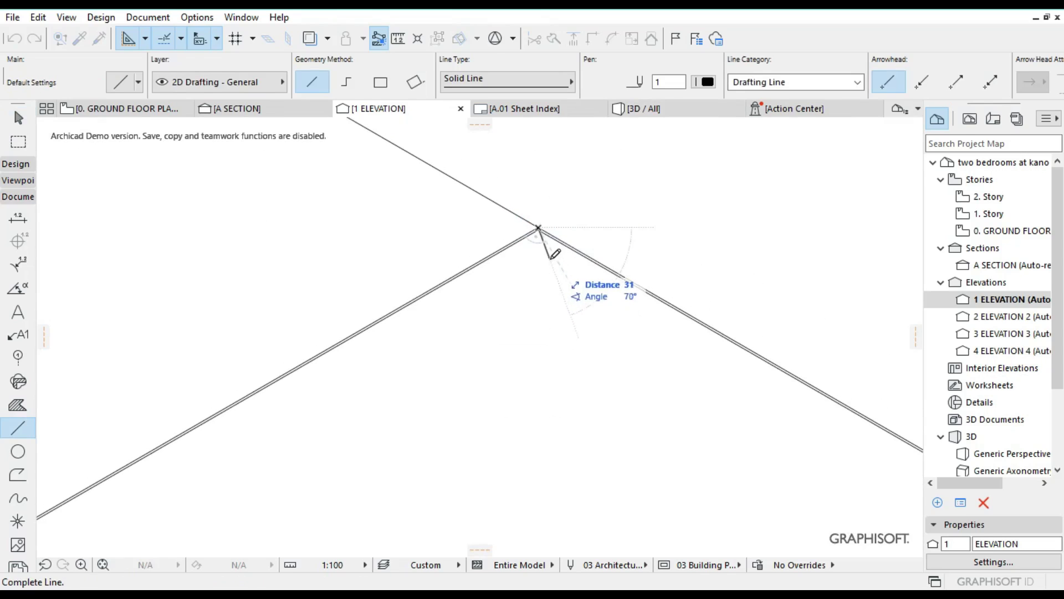
pyautogui.scroll(12, 539, 228)
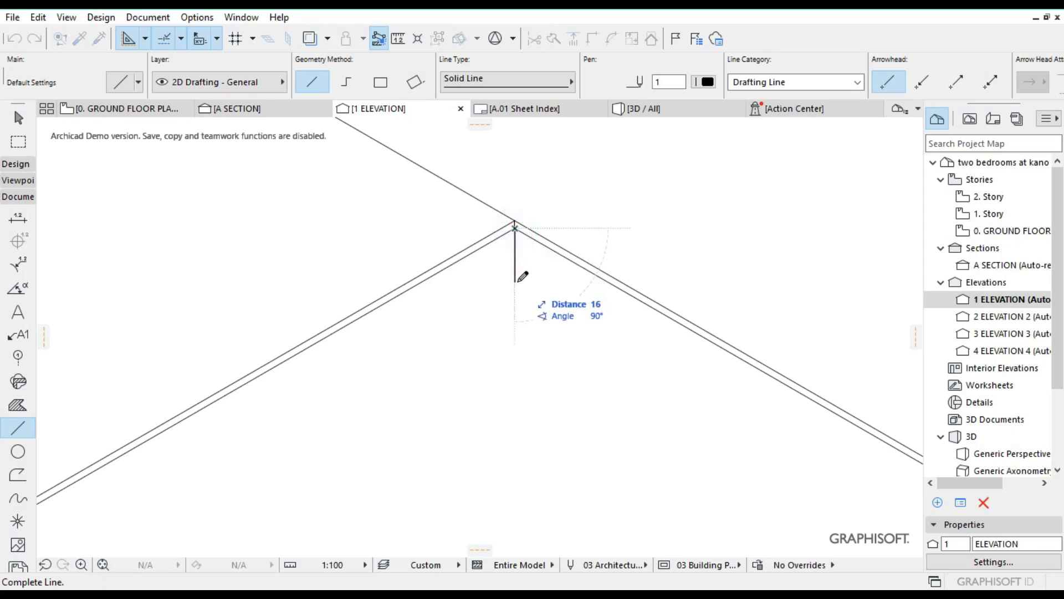
pyautogui.write('200')
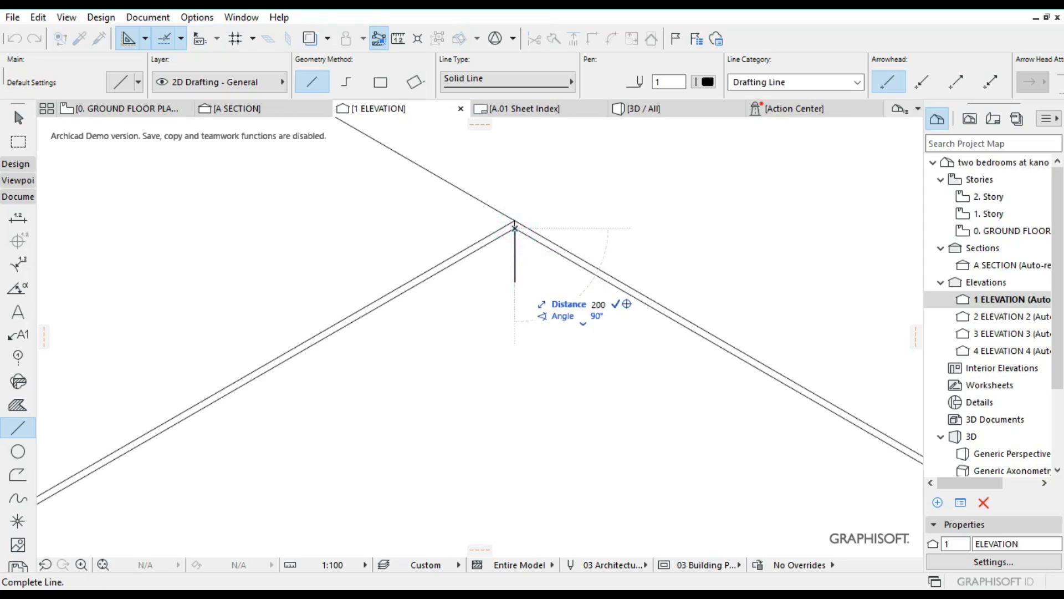
pyautogui.press('Return')
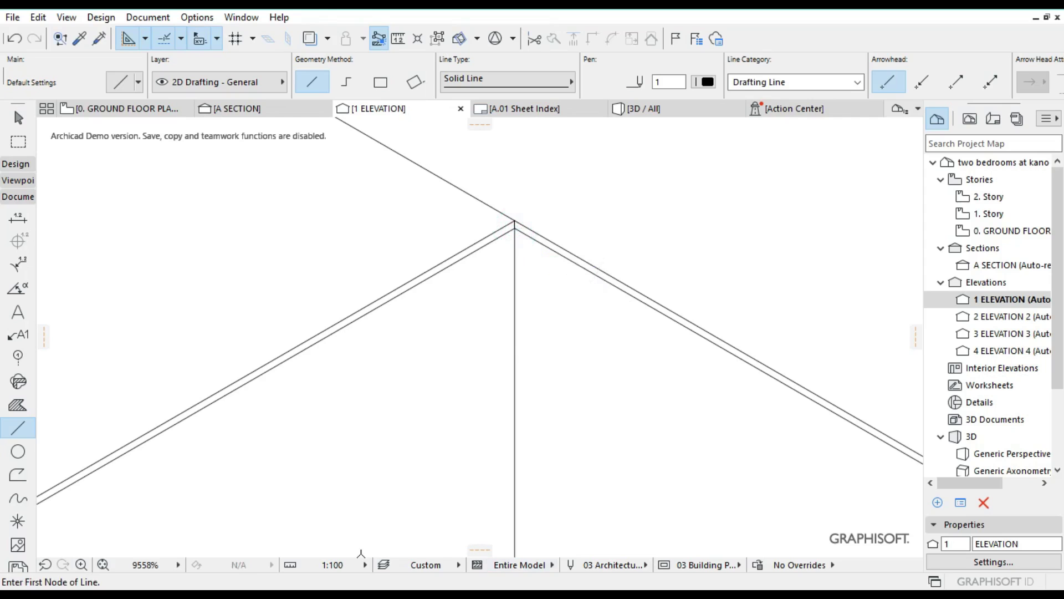
# Step: From the short vertical line's lower end, draw two sloping lines at 30° and 150°, parallel to the roof edges, down to the gable's base line
pyautogui.click(103, 564)
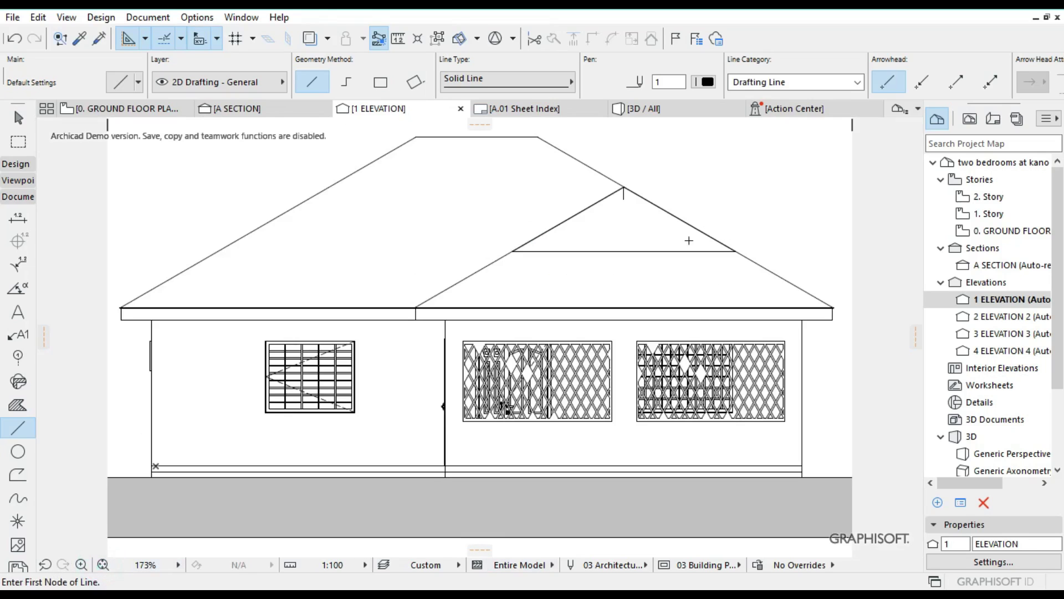
pyautogui.scroll(1, 645, 226)
pyautogui.scroll(1, 645, 226)
pyautogui.click(615, 187)
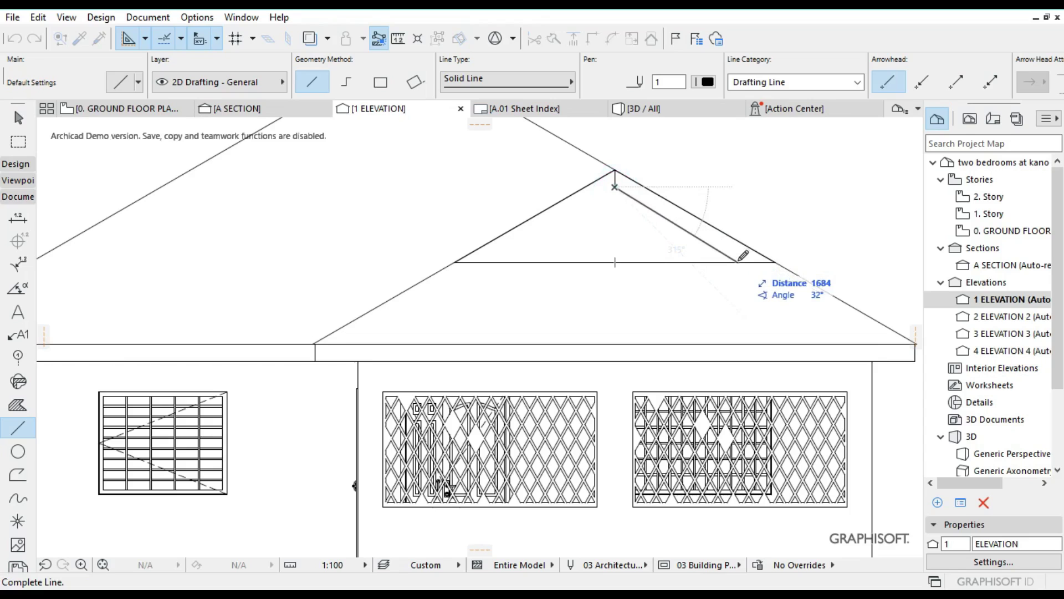
pyautogui.scroll(2, 743, 255)
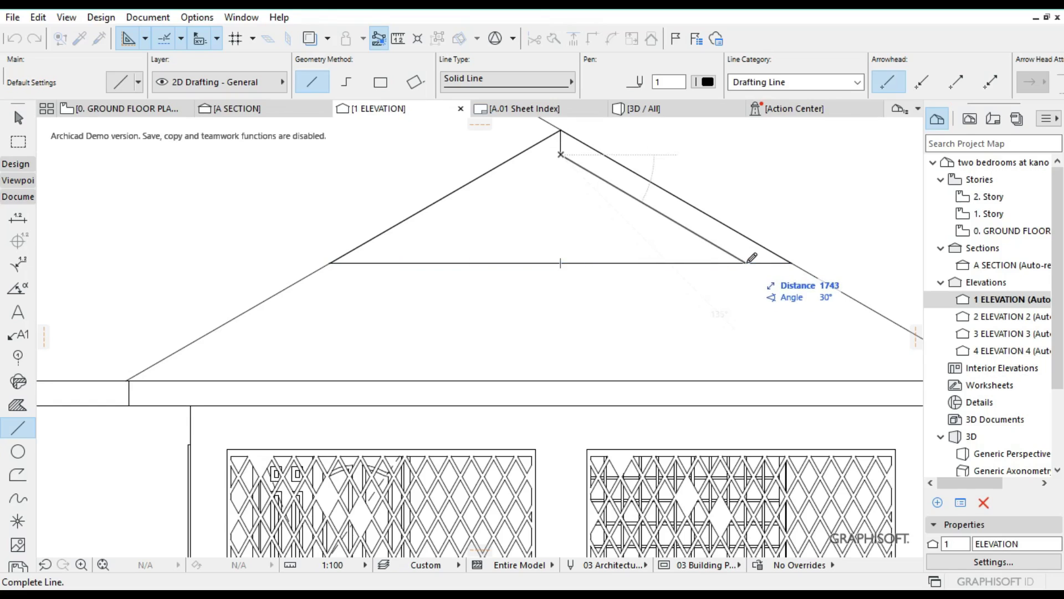
pyautogui.click(746, 263)
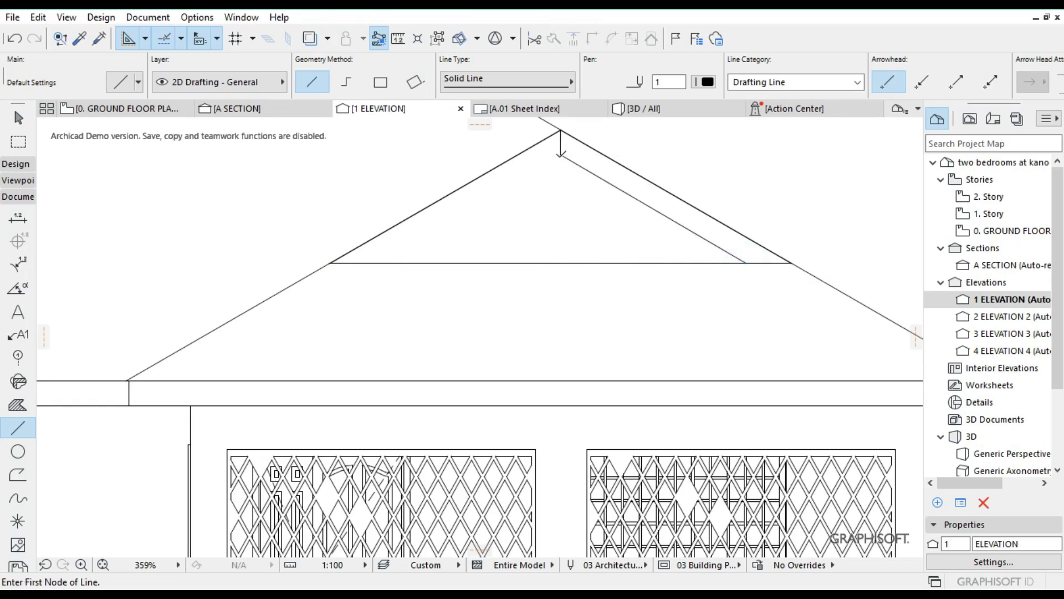
pyautogui.click(561, 154)
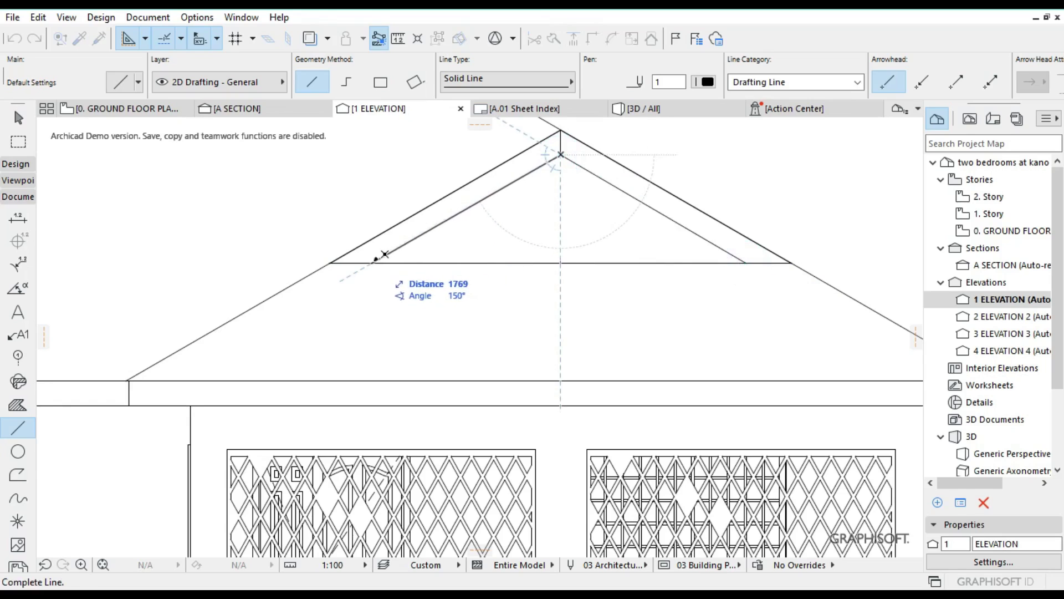
pyautogui.click(373, 262)
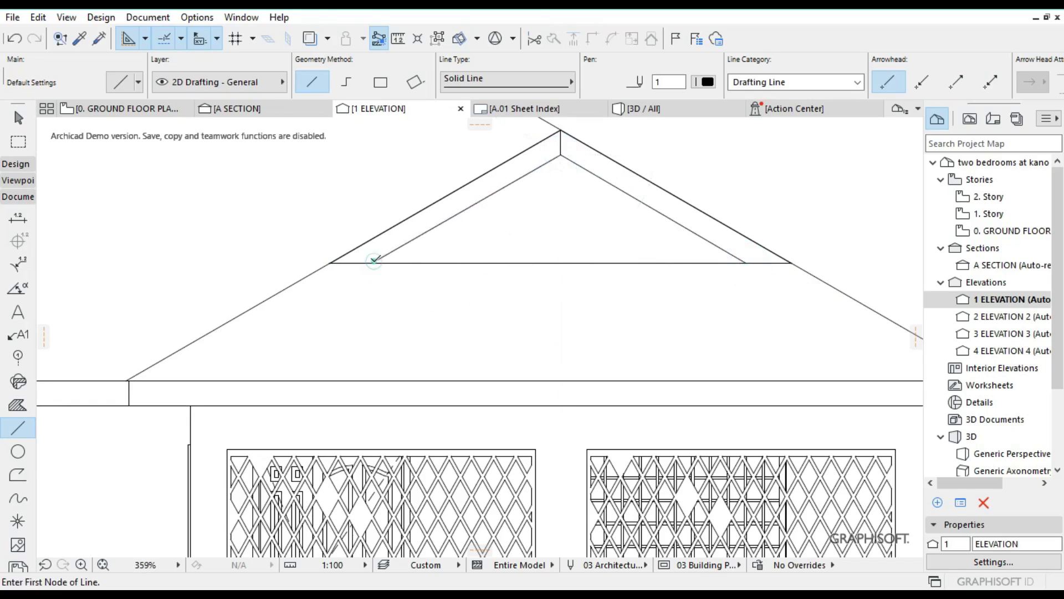
# Step: Draw a 200 mm vertical line straight up from the lower end of the gable's right inner sloping line
pyautogui.scroll(2, 709, 261)
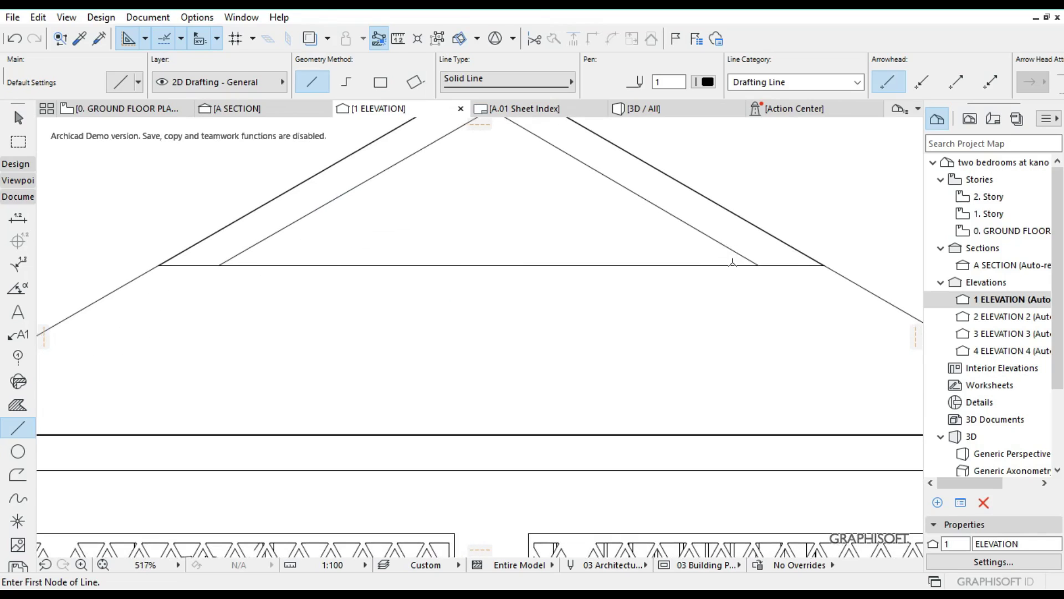
pyautogui.click(759, 264)
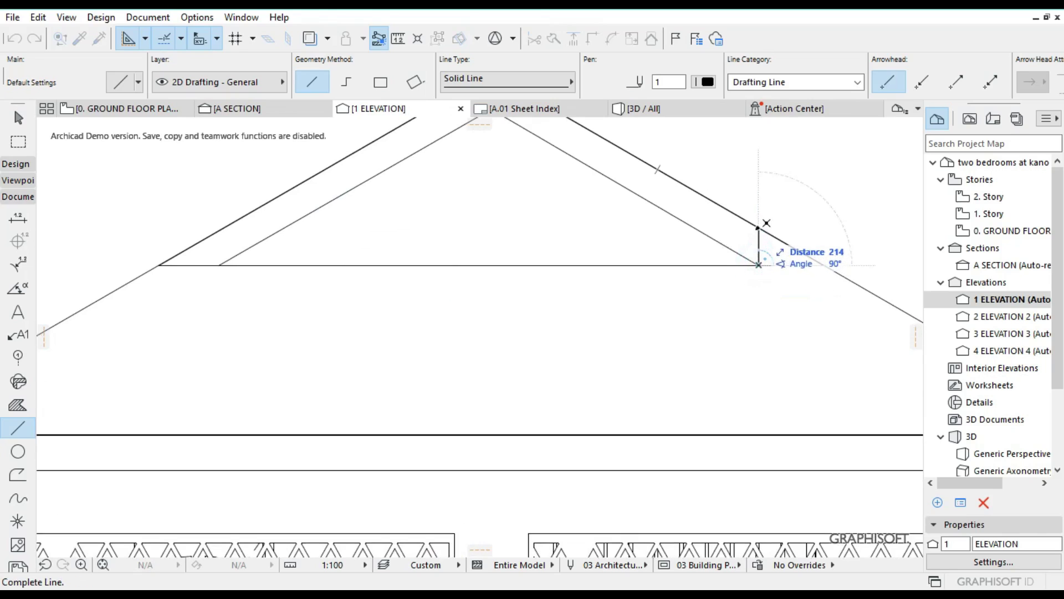
pyautogui.scroll(4, 767, 223)
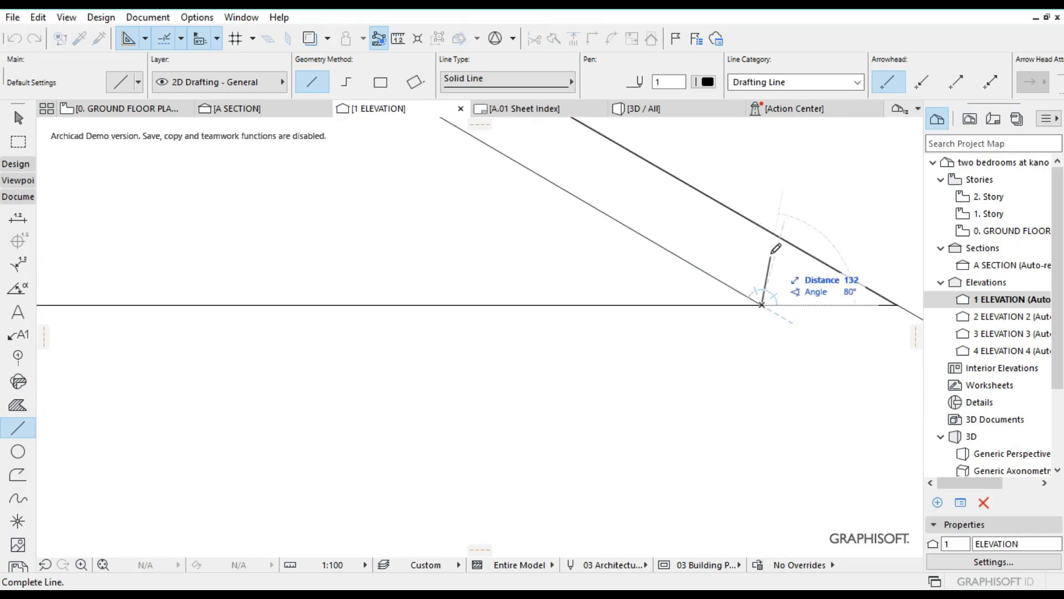
pyautogui.write('2')
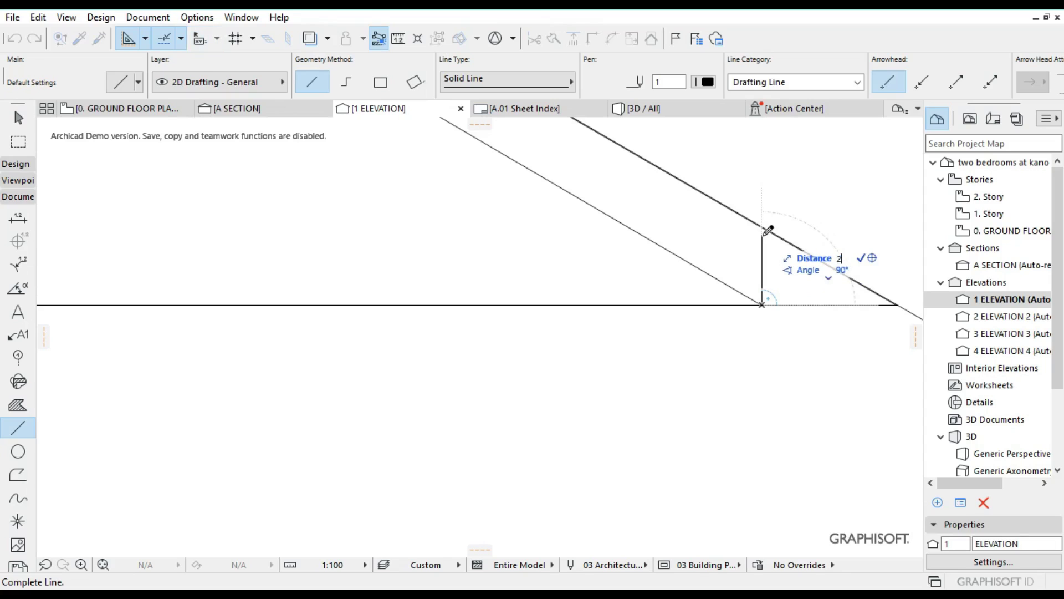
pyautogui.press('Return')
pyautogui.scroll(-2, 754, 252)
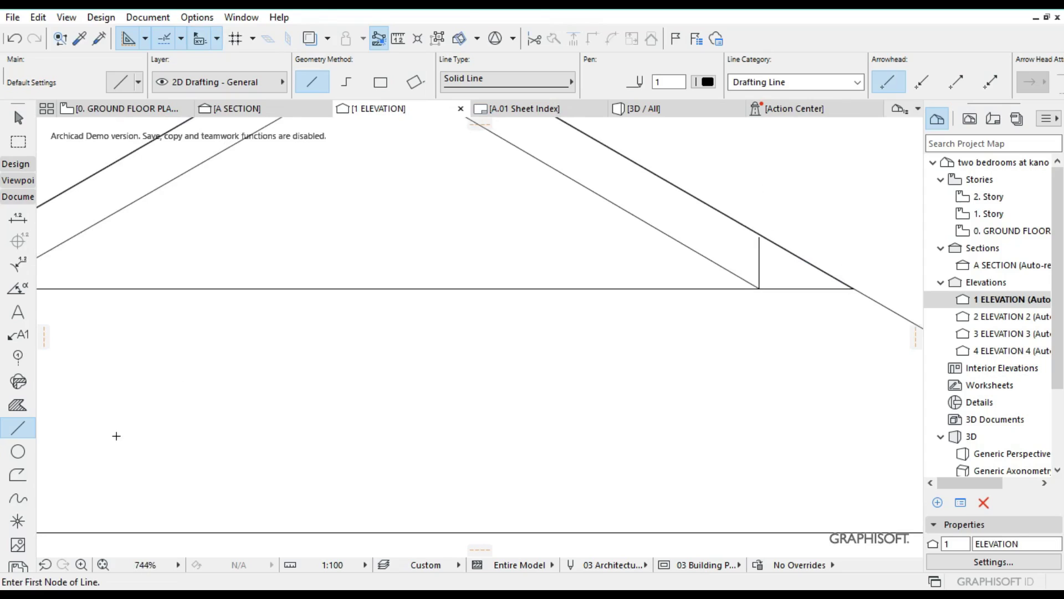
# Step: Draw a 200 mm vertical line straight up from the lower end of the gable's left inner sloping line
pyautogui.click(103, 564)
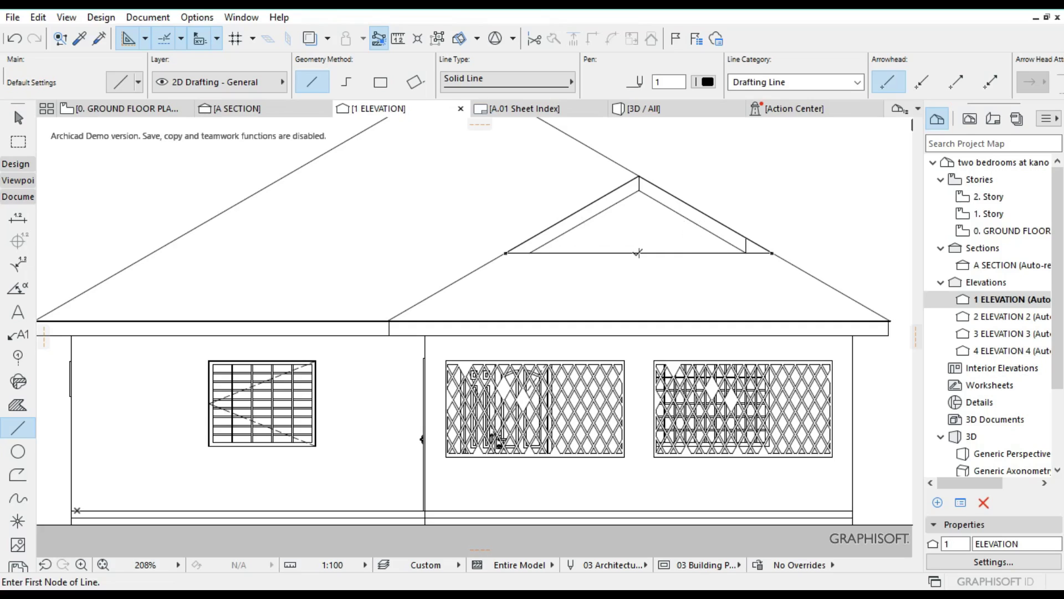
pyautogui.scroll(5, 530, 248)
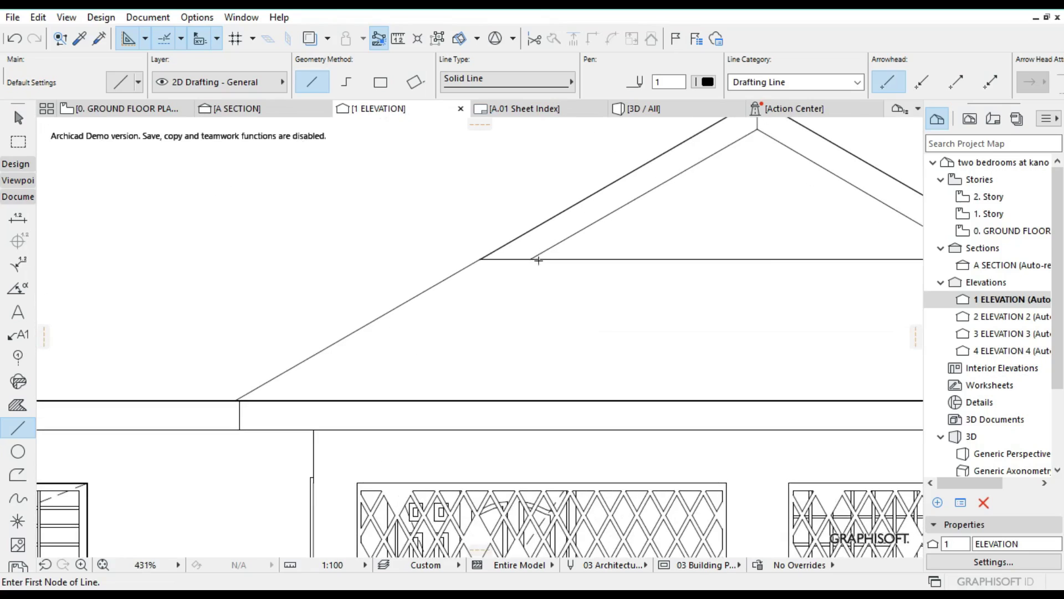
pyautogui.click(530, 253)
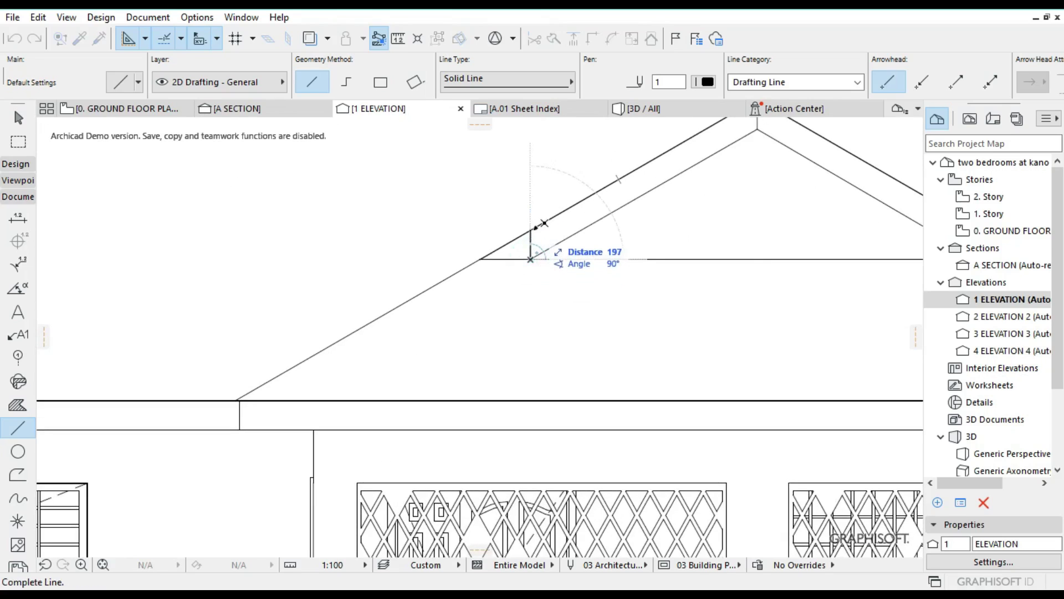
pyautogui.write('2')
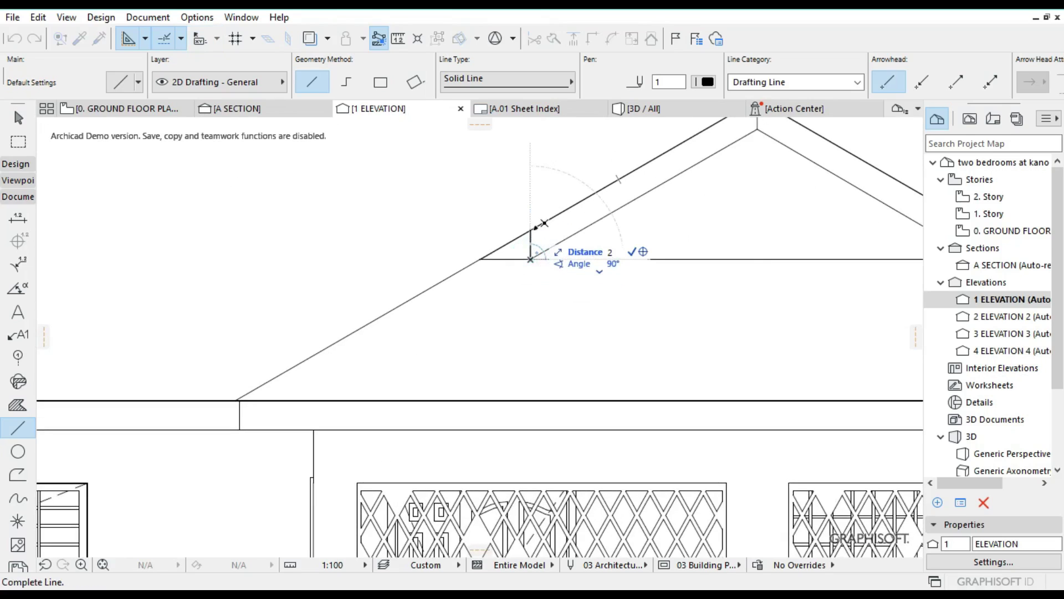
pyautogui.press('Return')
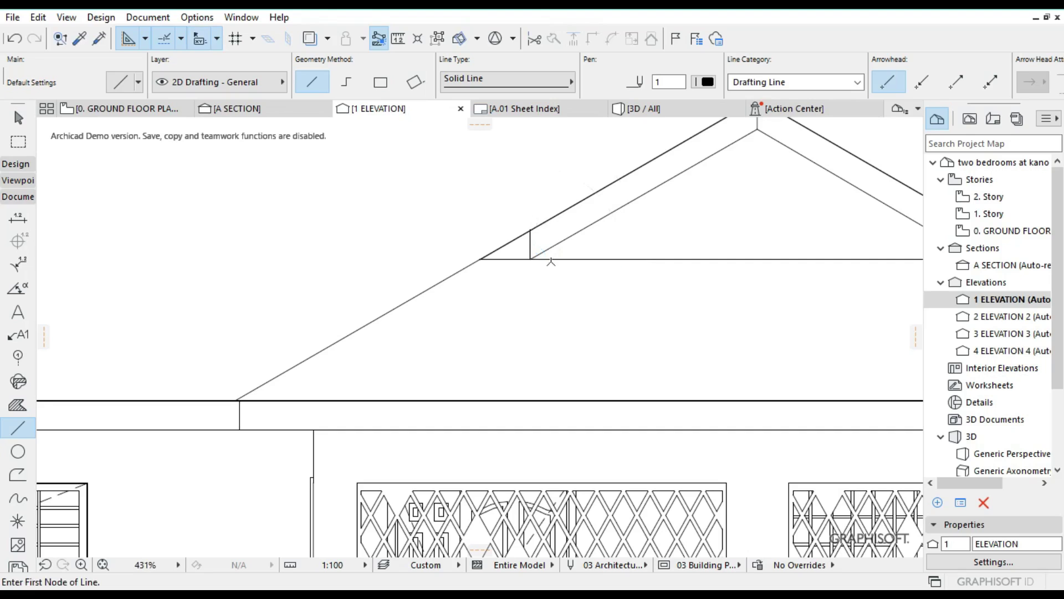
pyautogui.press('Escape')
# Step: Move the left short vertical line 600 mm horizontally toward the gable's centre along the base line
pyautogui.click(103, 565)
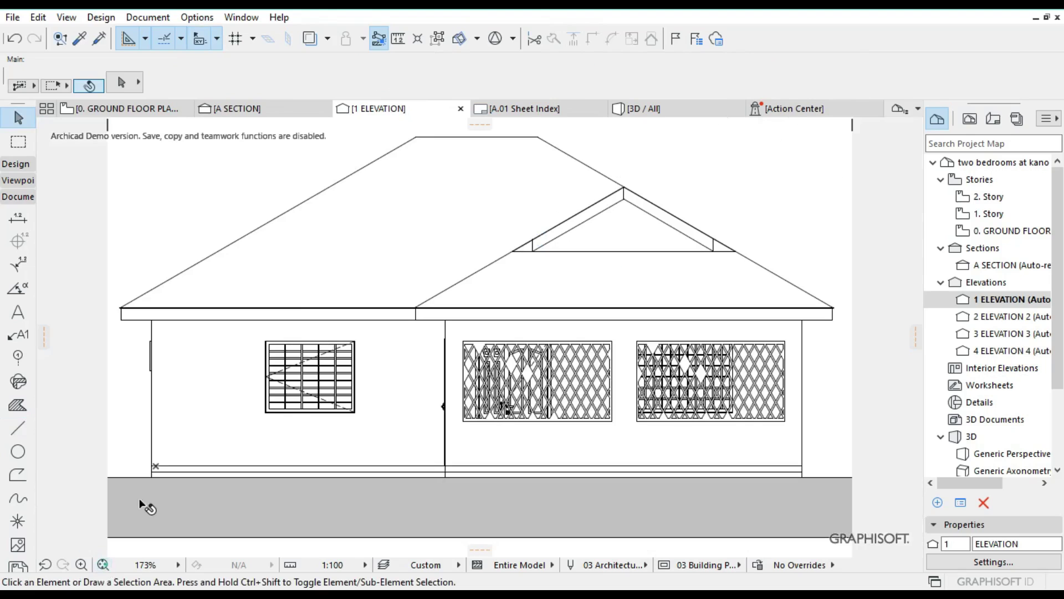
pyautogui.scroll(5, 513, 242)
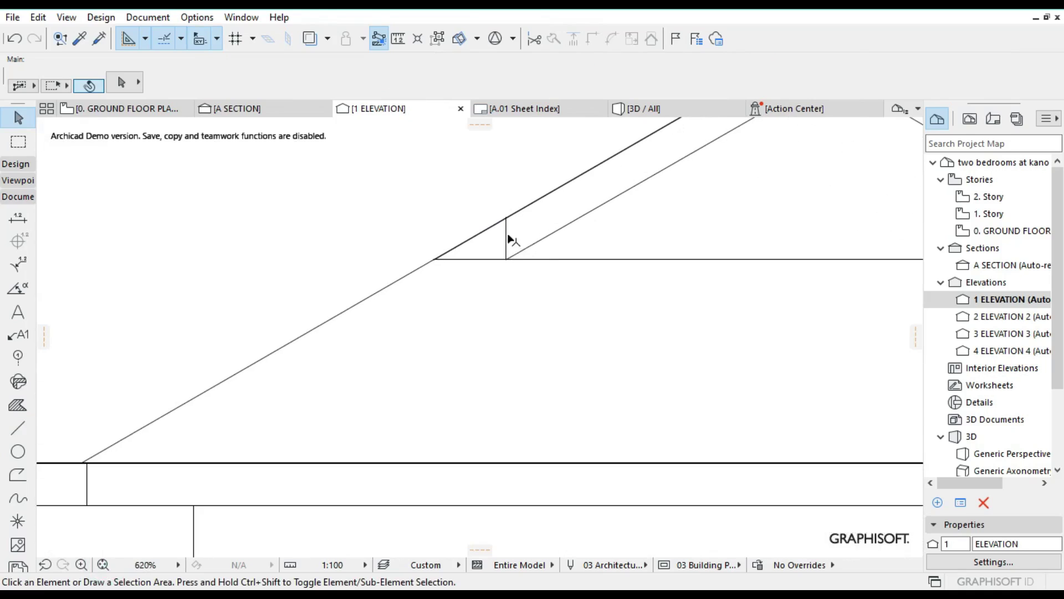
pyautogui.click(506, 238)
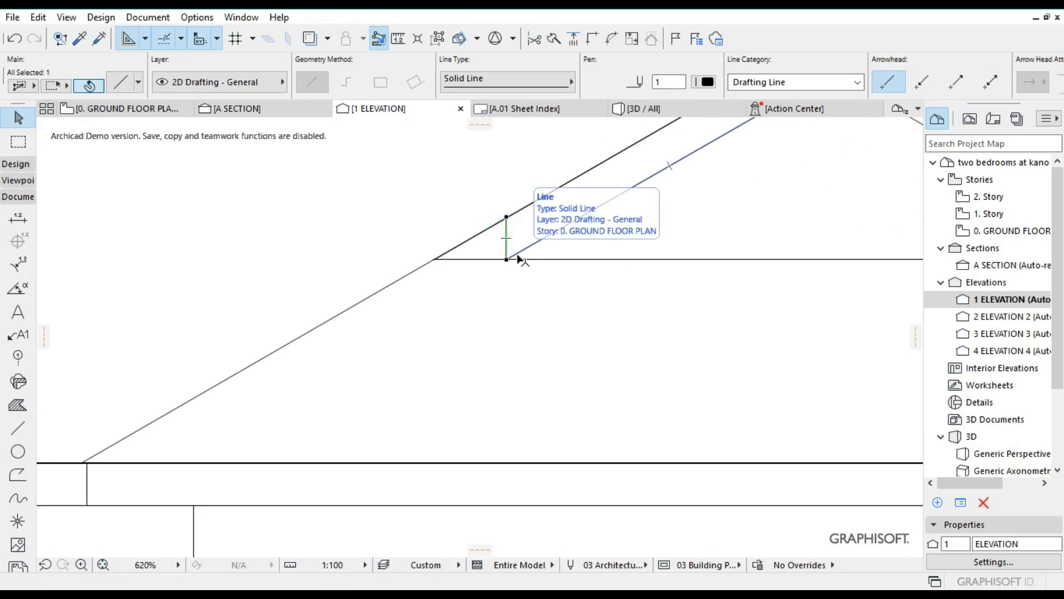
pyautogui.hotkey('ctrl', 'd')
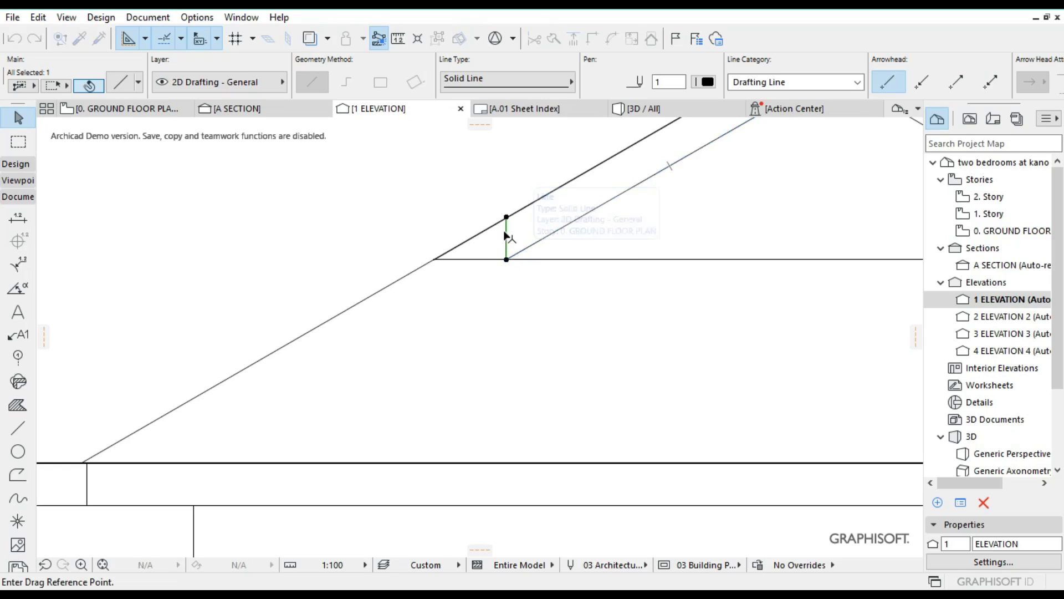
pyautogui.click(535, 233)
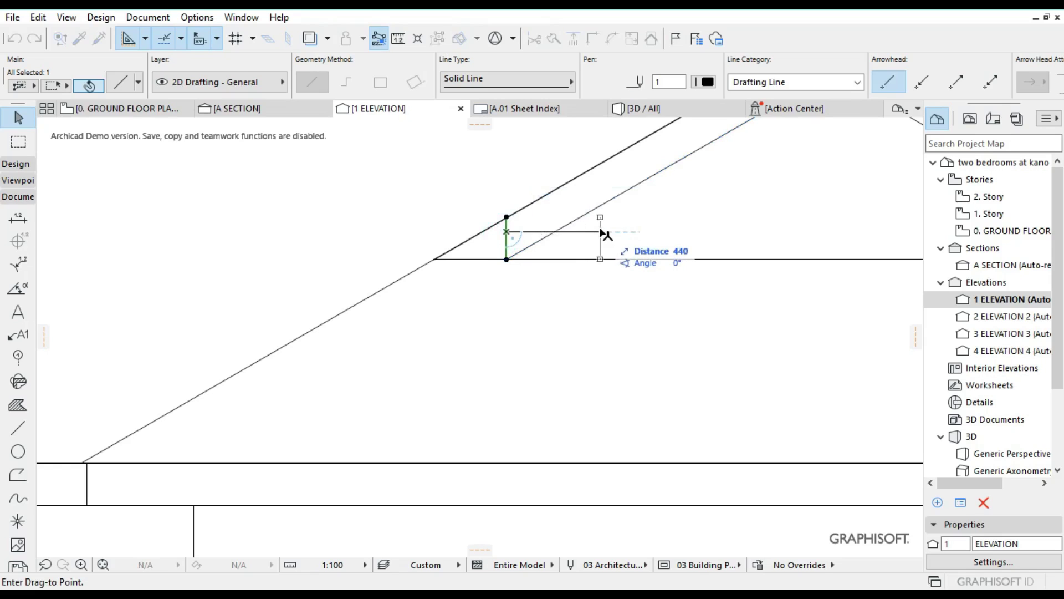
pyautogui.write('6')
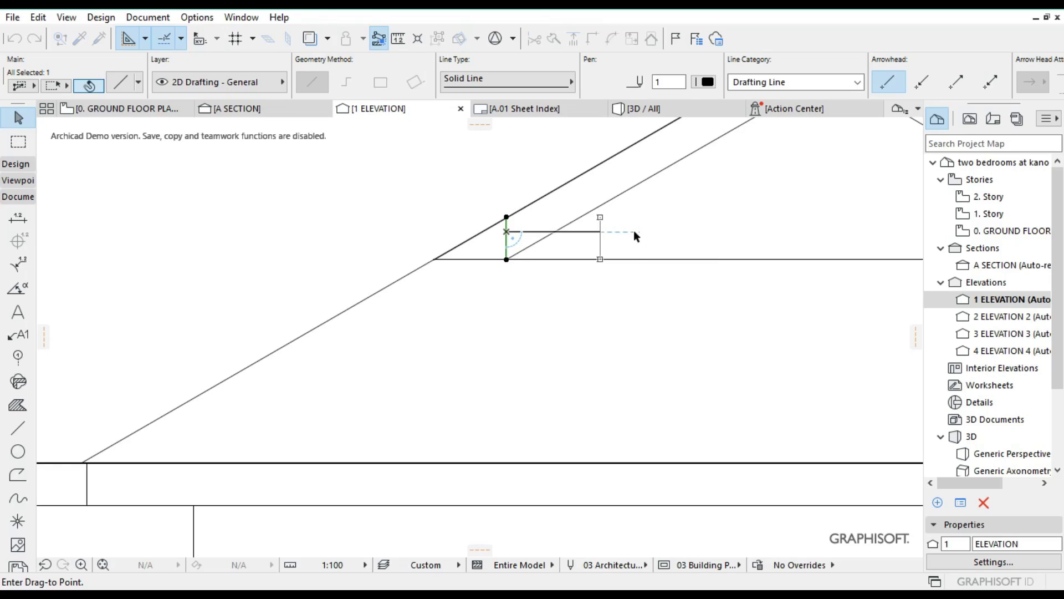
pyautogui.press('Return')
# Step: Place a copy of the right short vertical line 600 mm horizontally toward the gable's centre
pyautogui.keyDown('shift'); pyautogui.hscroll(6, 732, 236); pyautogui.keyUp('shift')
pyautogui.click(800, 242)
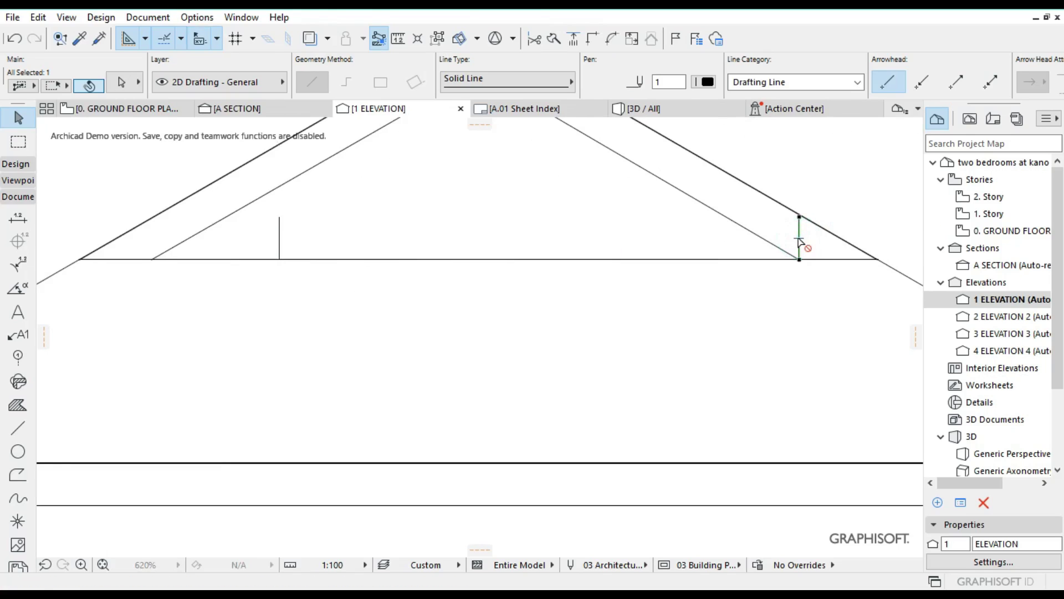
pyautogui.hotkey('ctrl', 'd')
pyautogui.click(799, 239)
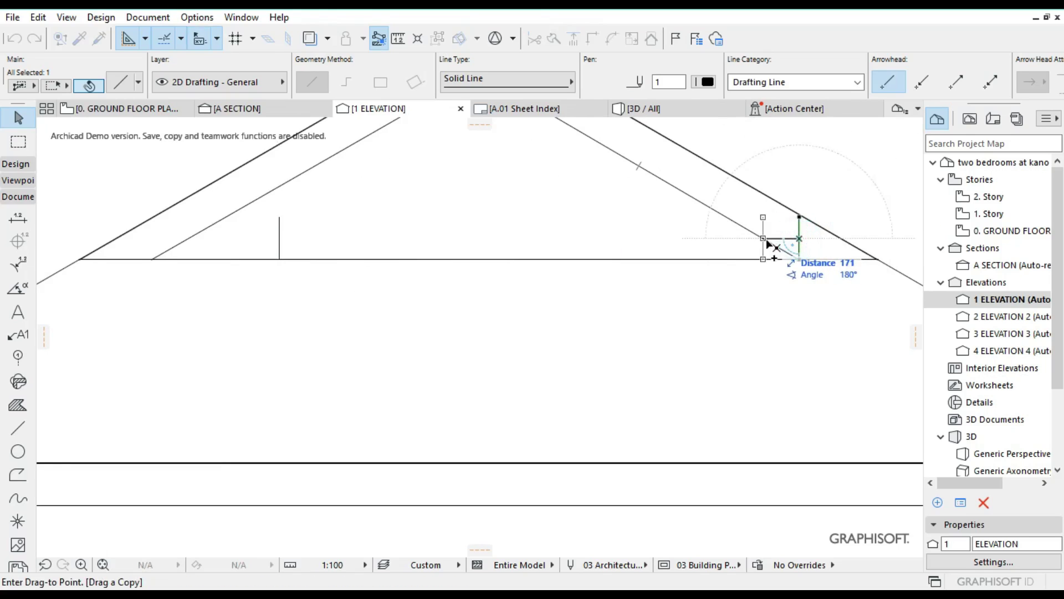
pyautogui.write('6')
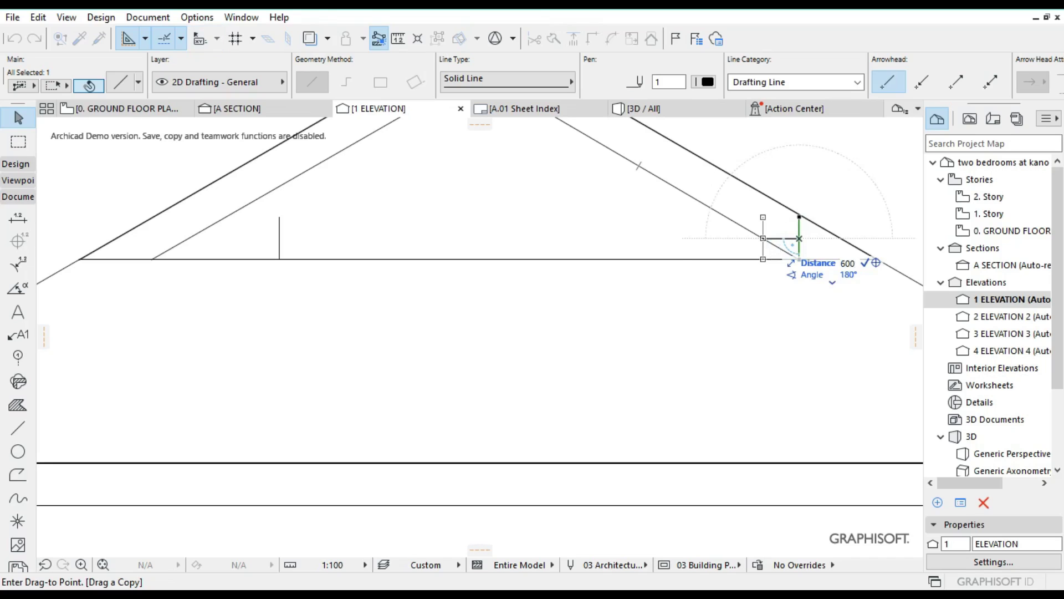
pyautogui.write('00')
pyautogui.press('Return')
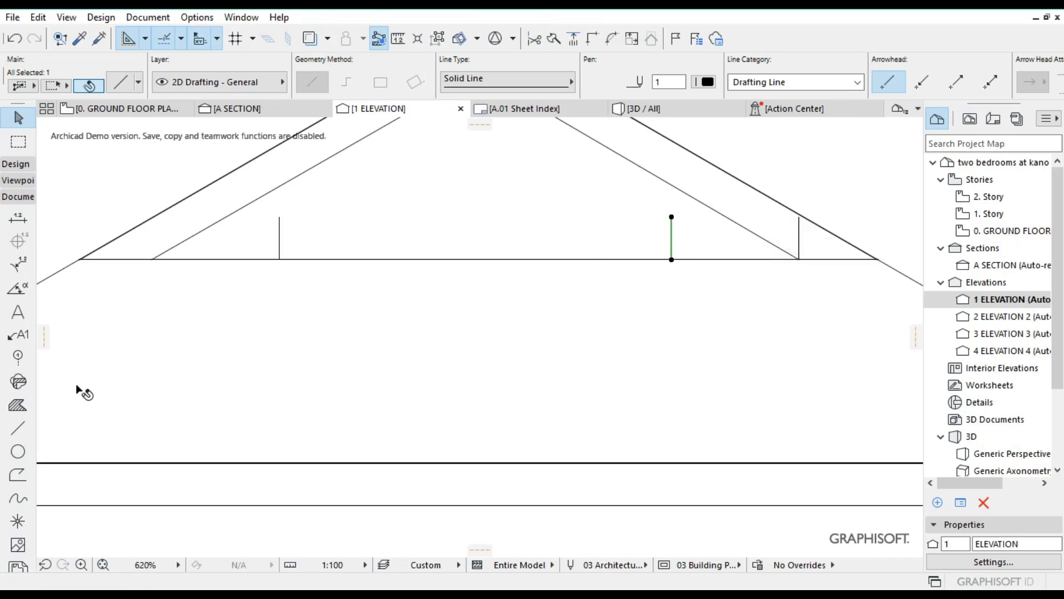
# Step: Draw horizontal lines from the tops of the two inward short verticals outward to the sloping lines, and trim off the sloping lines' lower ends
pyautogui.click(18, 428)
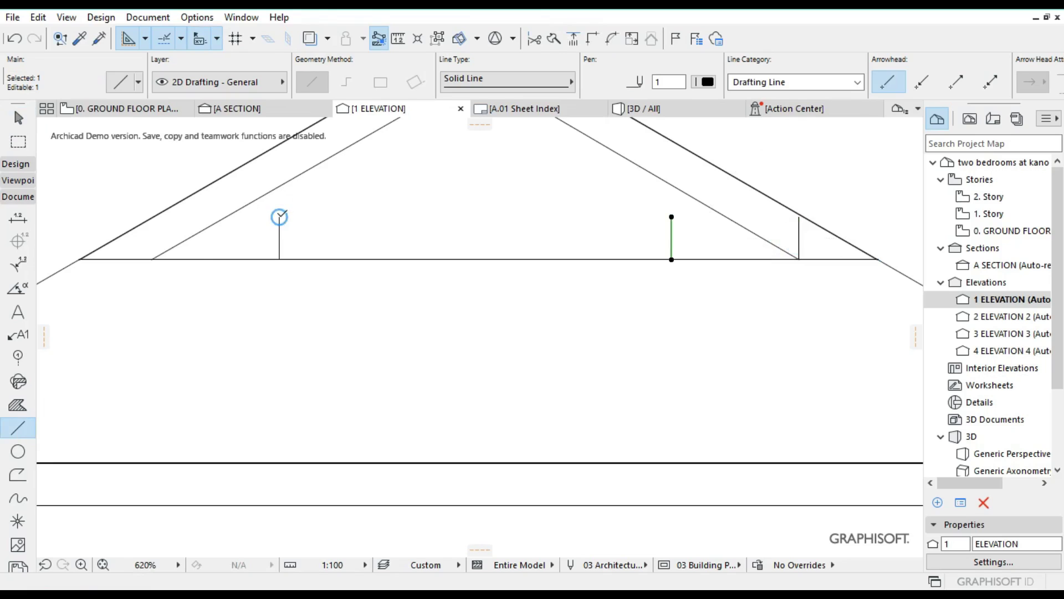
pyautogui.press('Escape')
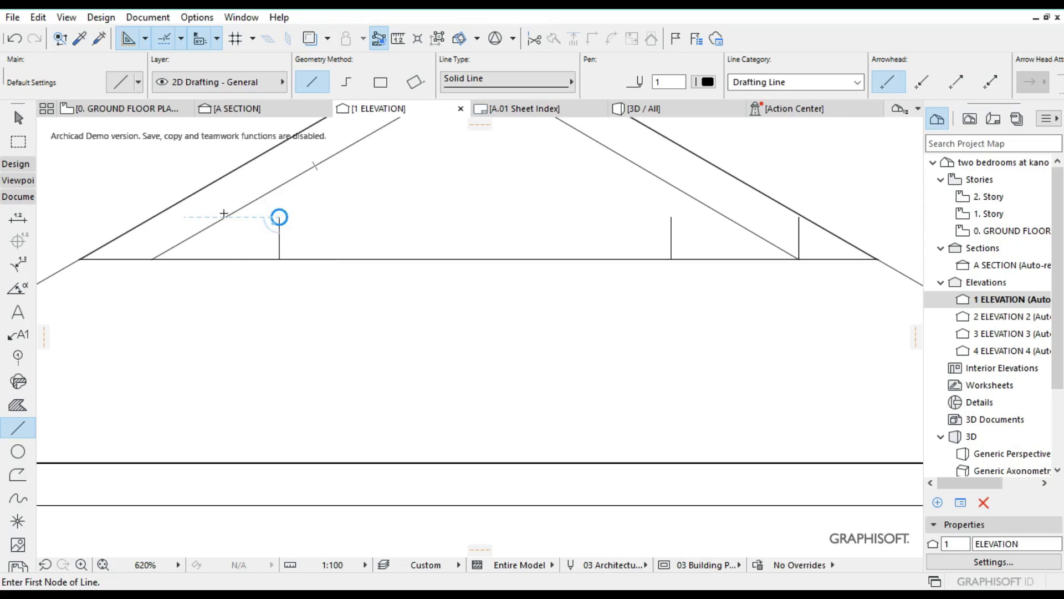
pyautogui.scroll(1, 255, 211)
pyautogui.click(284, 216)
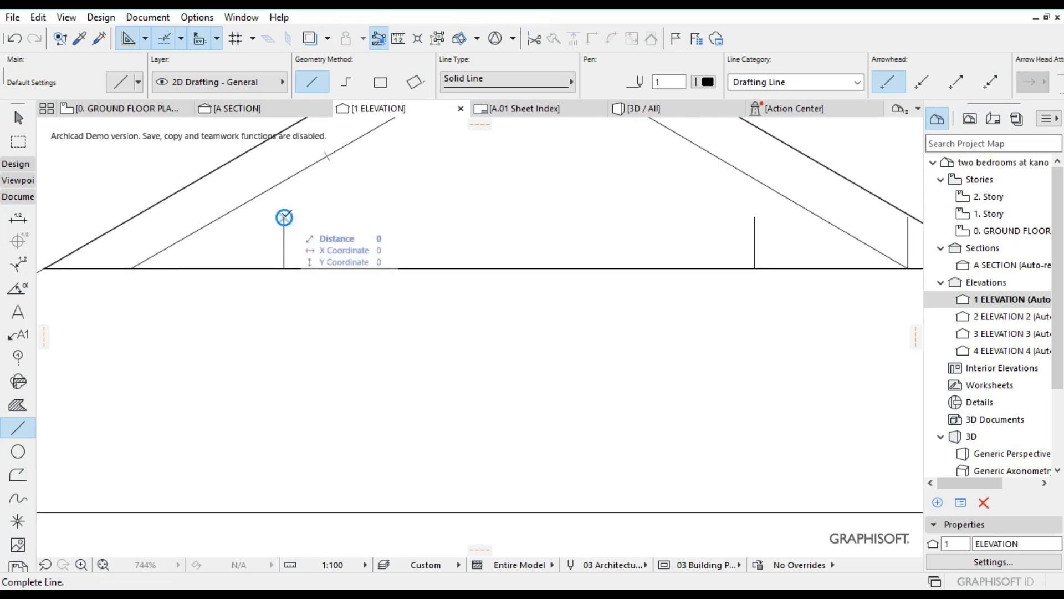
pyautogui.click(220, 217)
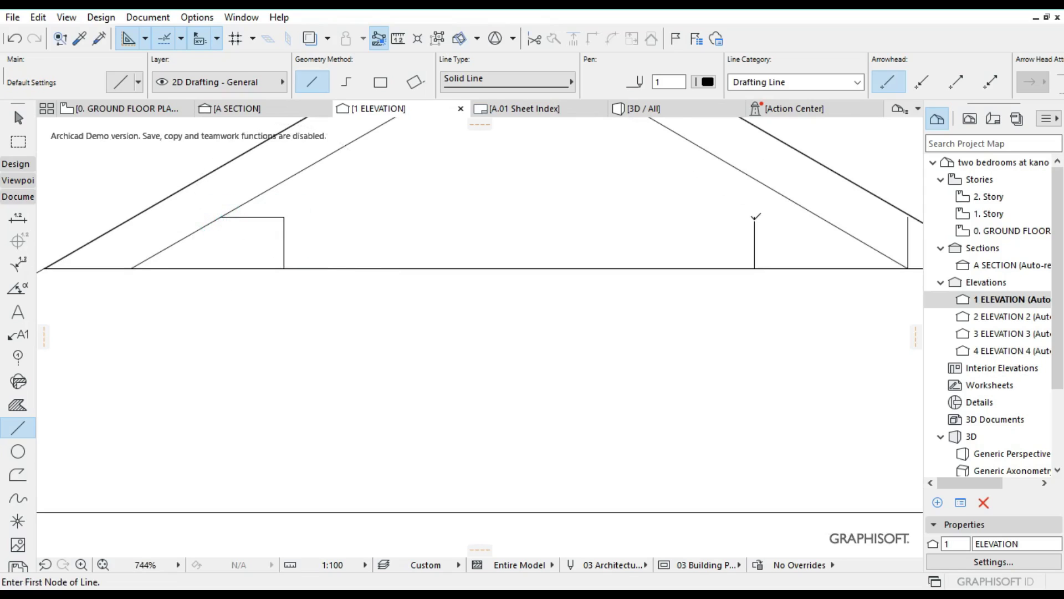
pyautogui.click(756, 217)
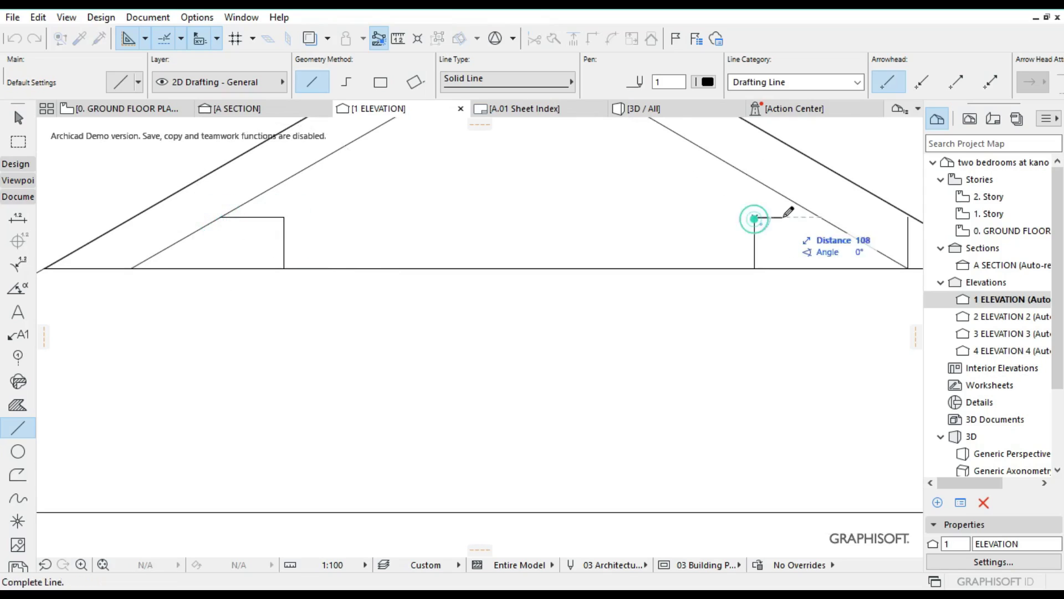
pyautogui.click(818, 215)
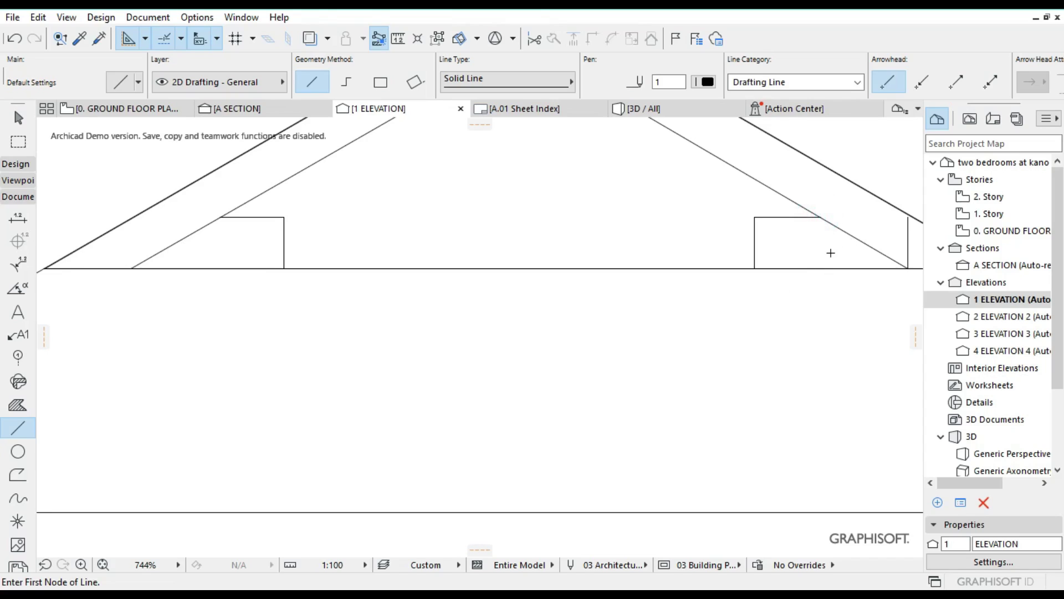
pyautogui.keyDown('ctrl'); pyautogui.click(867, 253); pyautogui.keyUp('ctrl')
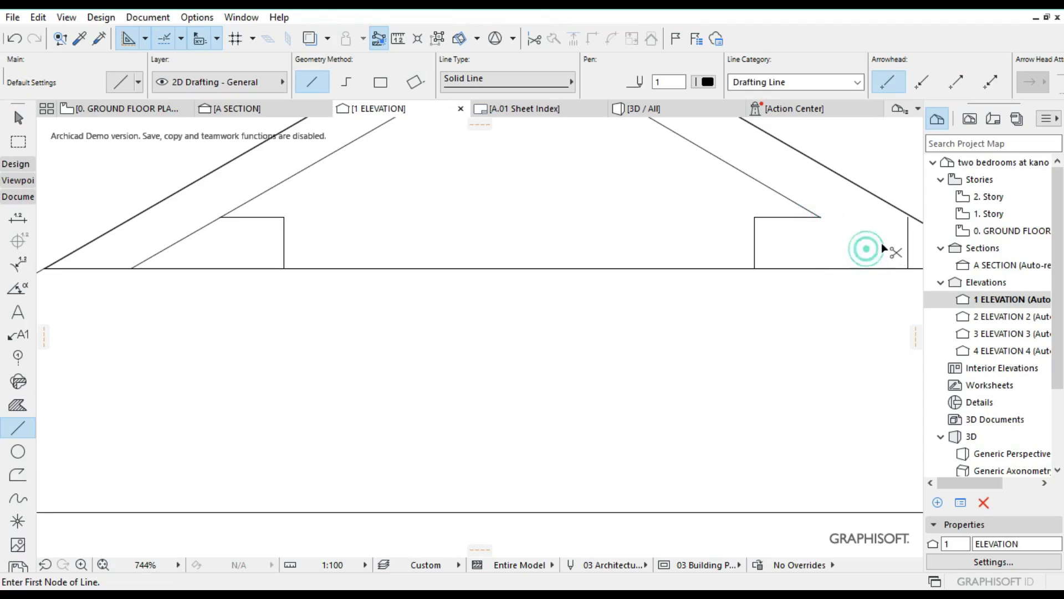
pyautogui.keyDown('ctrl'); pyautogui.click(183, 238); pyautogui.keyUp('ctrl')
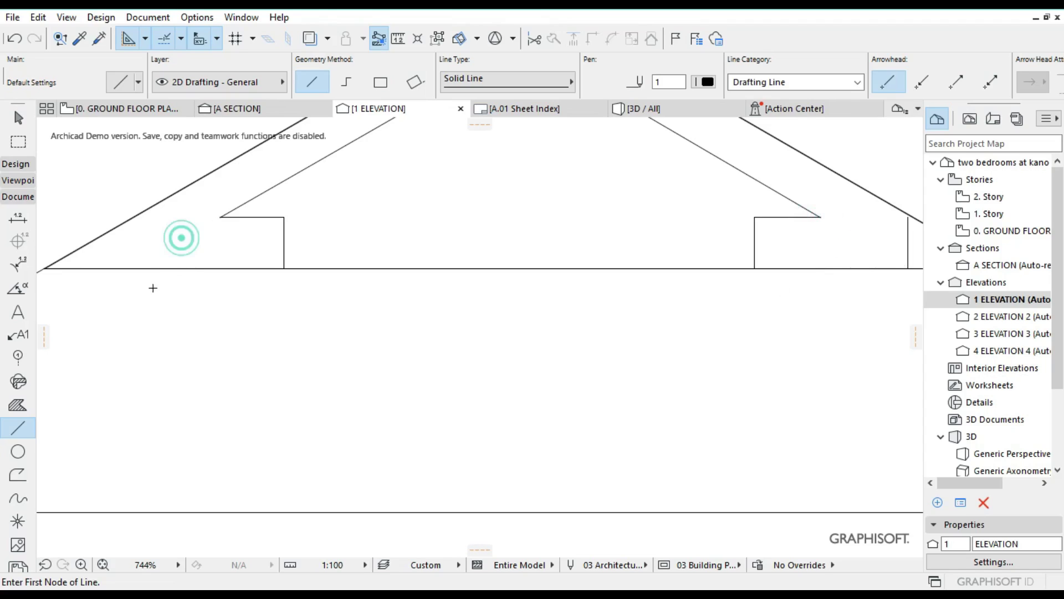
# Step: Delete the leftover outer vertical line at the gable's right end and the short vertical line at the apex
pyautogui.click(103, 564)
pyautogui.scroll(3, 718, 244)
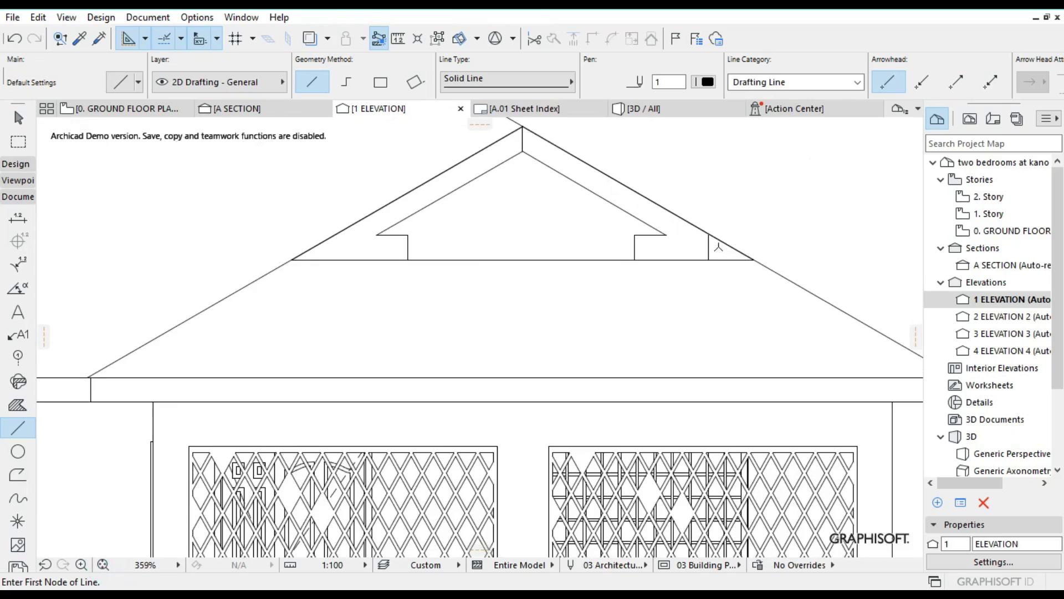
pyautogui.press('Escape')
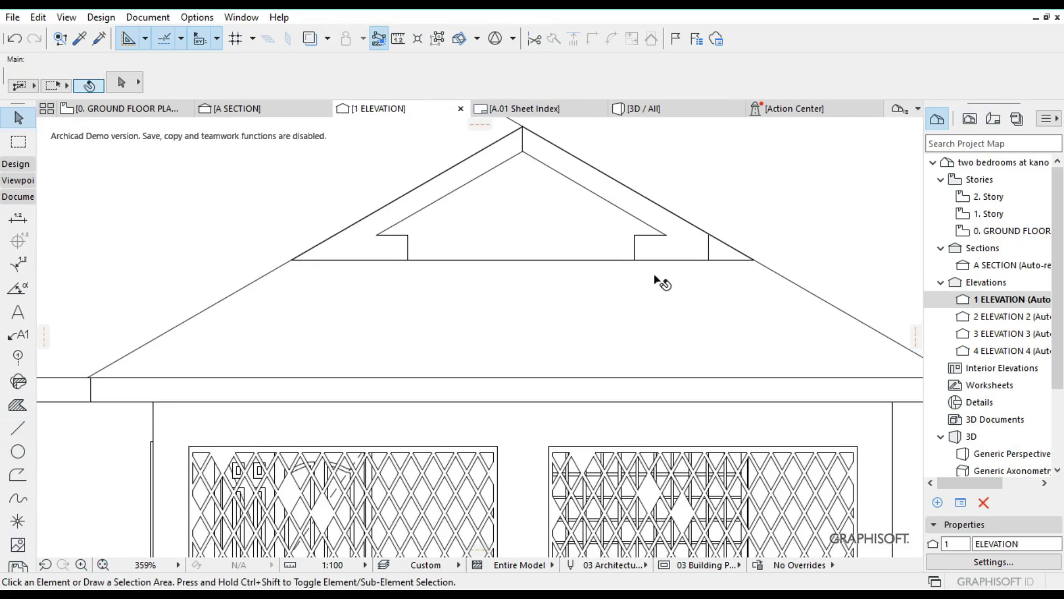
pyautogui.keyDown('ctrl'); pyautogui.click(708, 244); pyautogui.keyUp('ctrl')
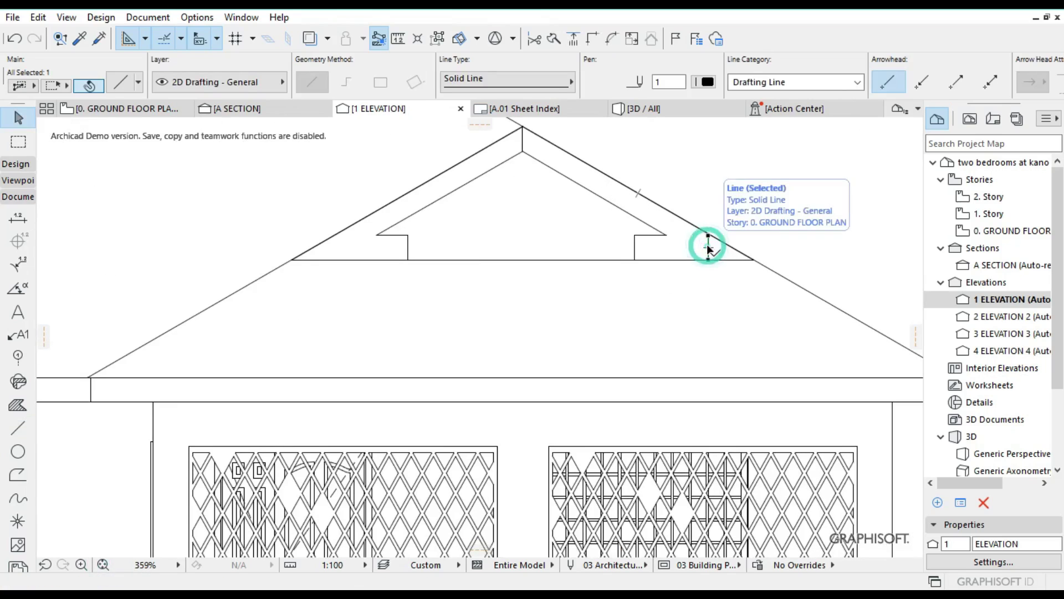
pyautogui.keyDown('ctrl'); pyautogui.click(523, 133); pyautogui.keyUp('ctrl')
pyautogui.scroll(-2, 510, 272)
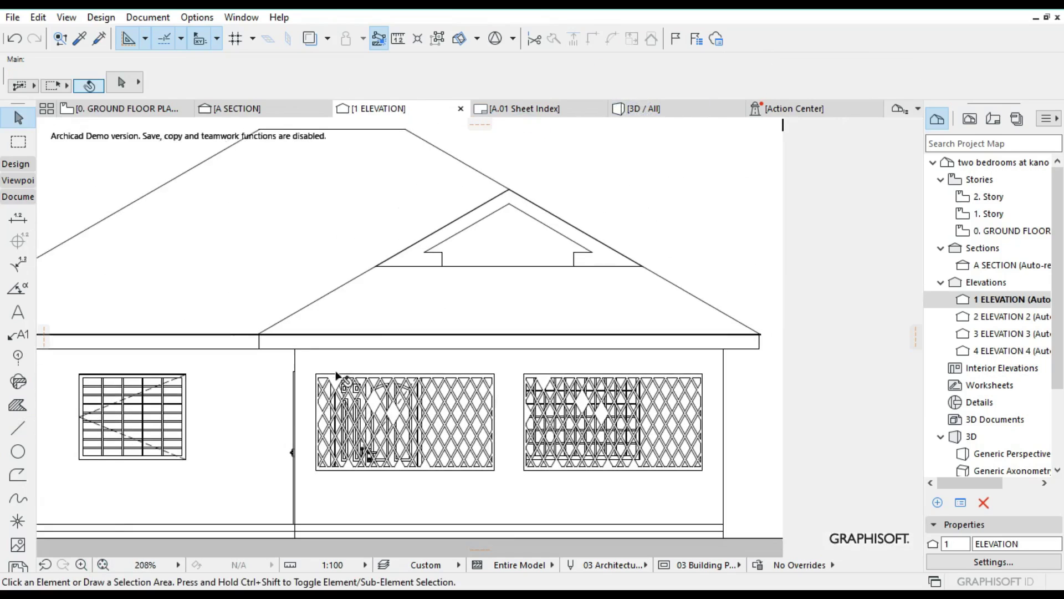
# Step: Start a morph polygon at the inner border profile's left base corner and trace the profile over its apex to the right base corner
pyautogui.scroll(2, 255, 279)
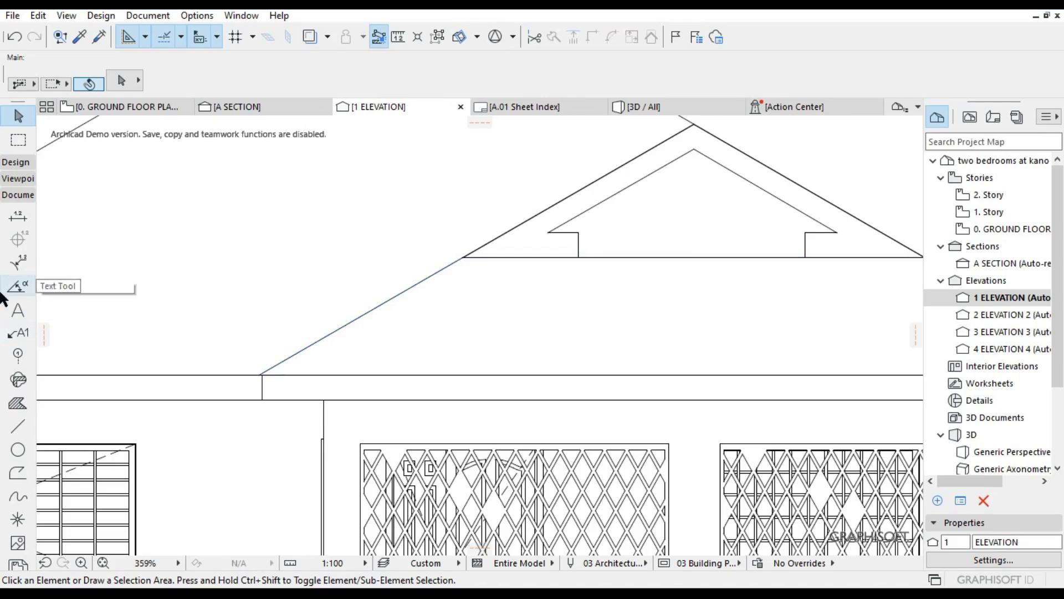
pyautogui.click(27, 164)
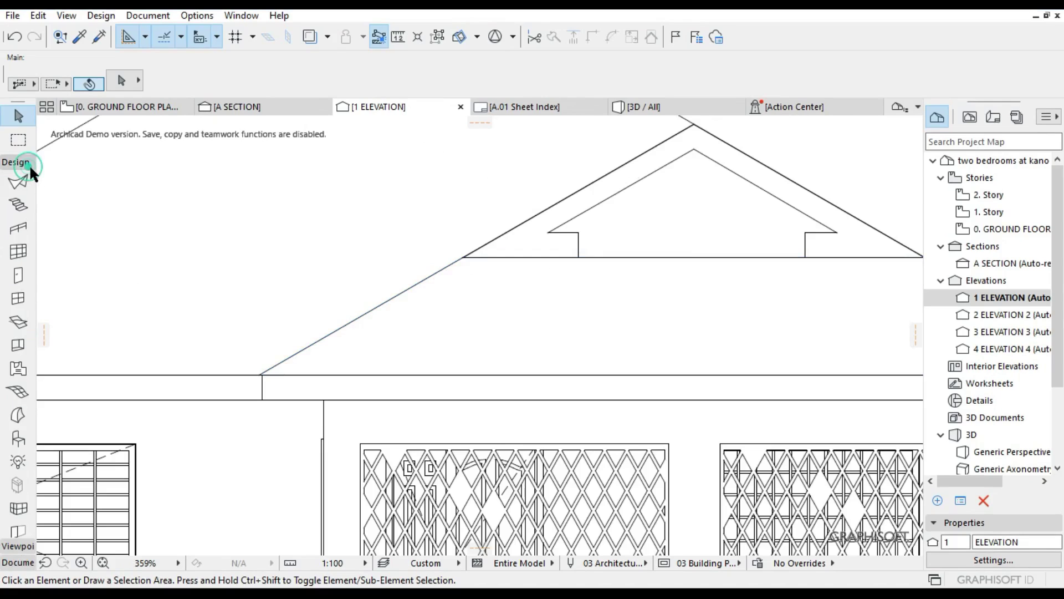
pyautogui.click(17, 416)
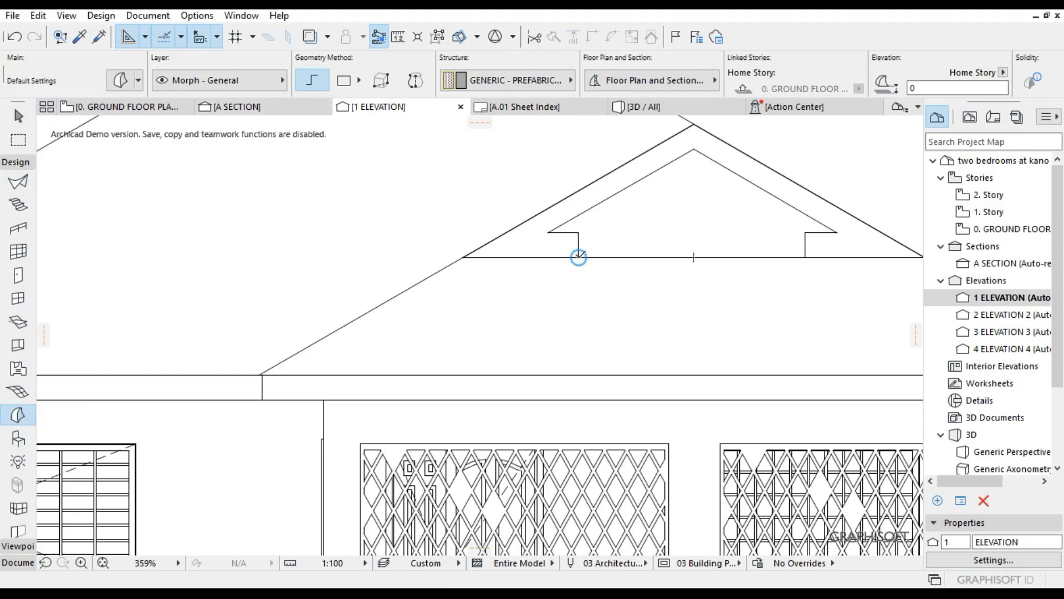
pyautogui.click(578, 257)
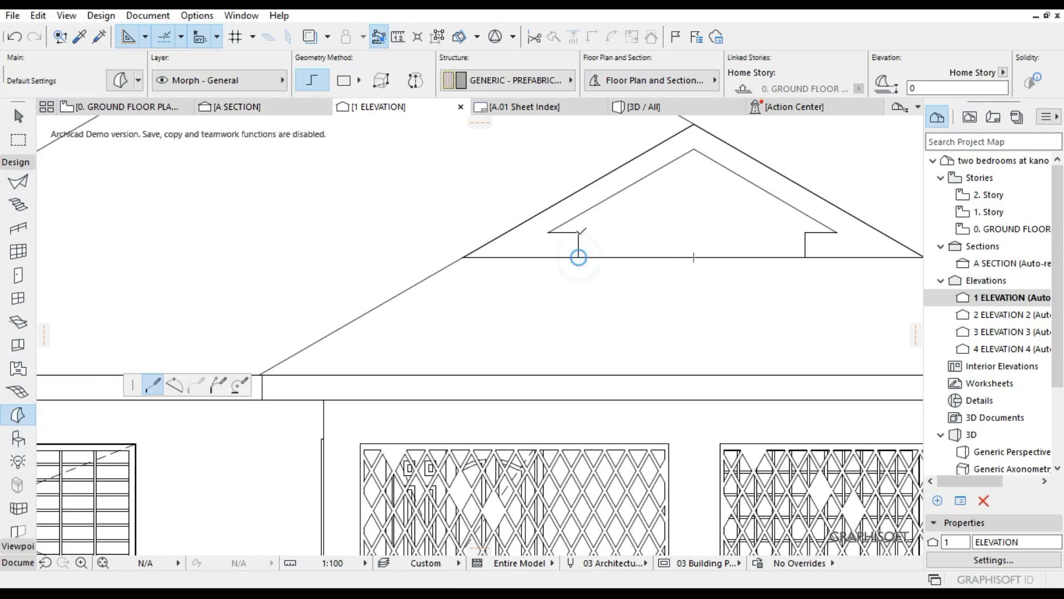
pyautogui.click(578, 232)
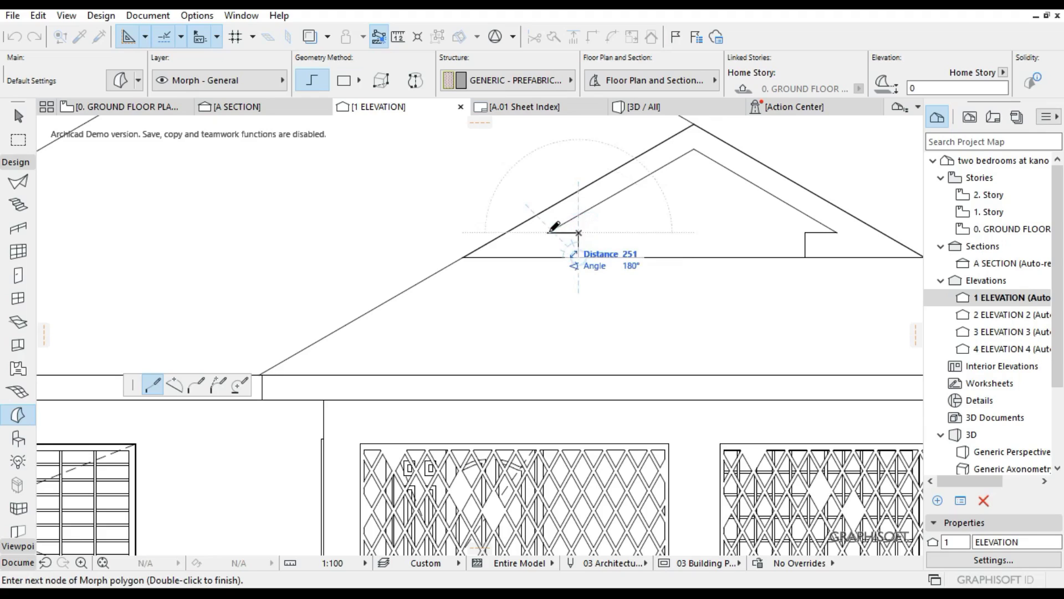
pyautogui.click(547, 232)
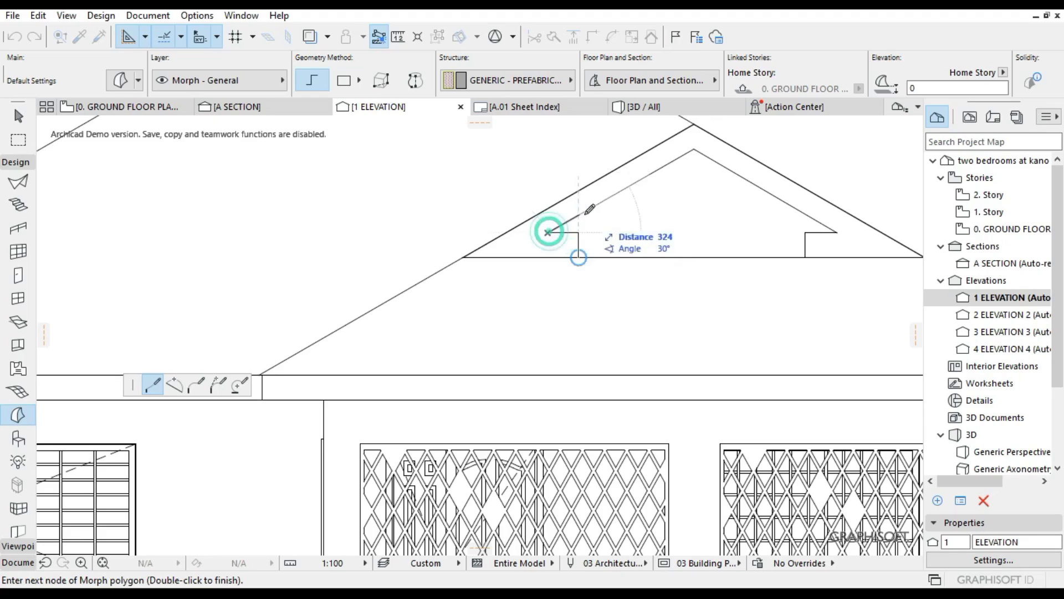
pyautogui.click(694, 149)
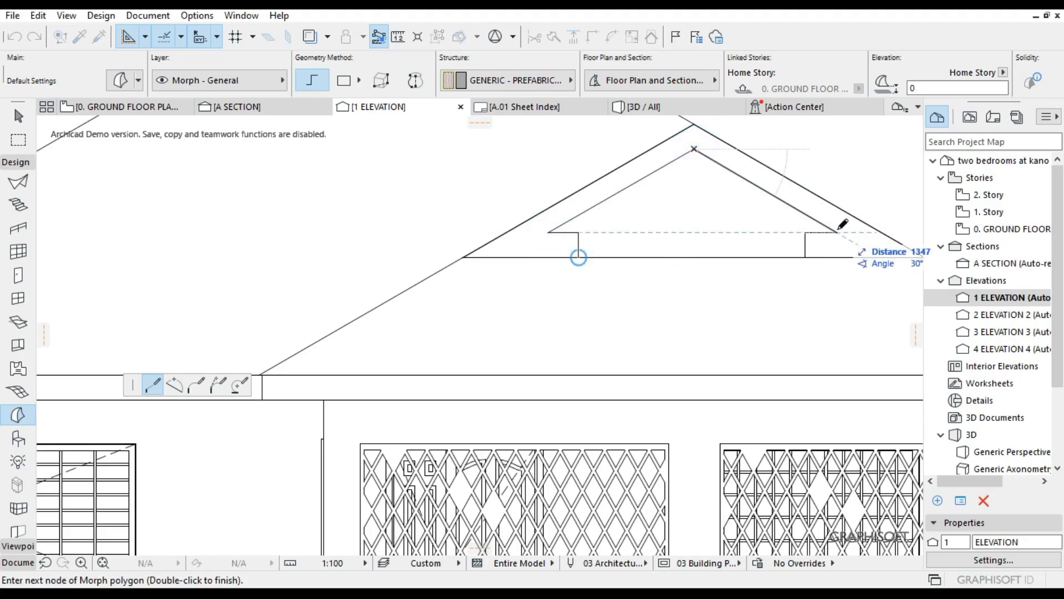
pyautogui.click(837, 233)
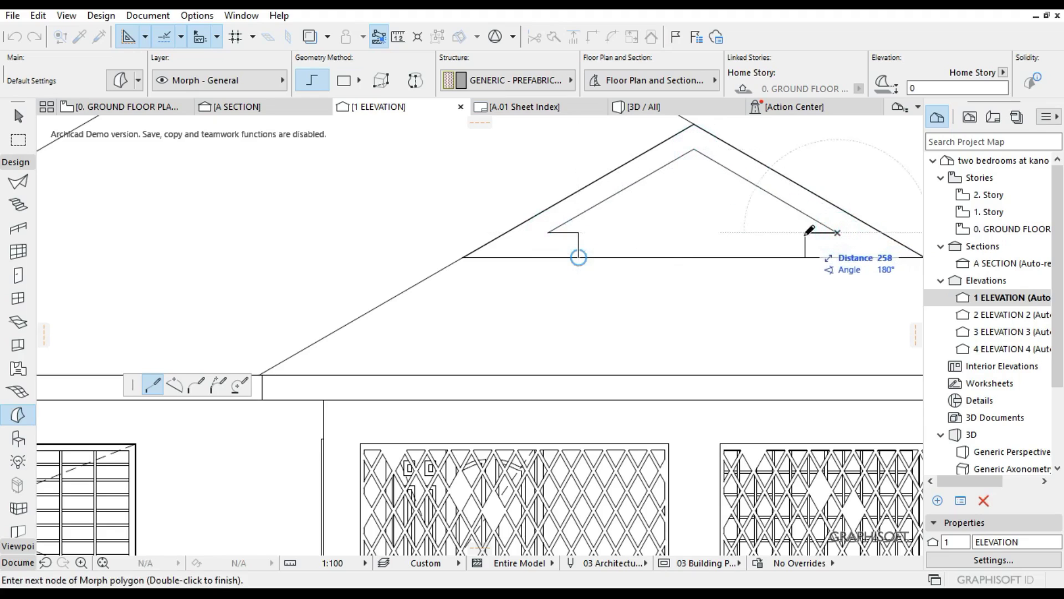
pyautogui.click(805, 233)
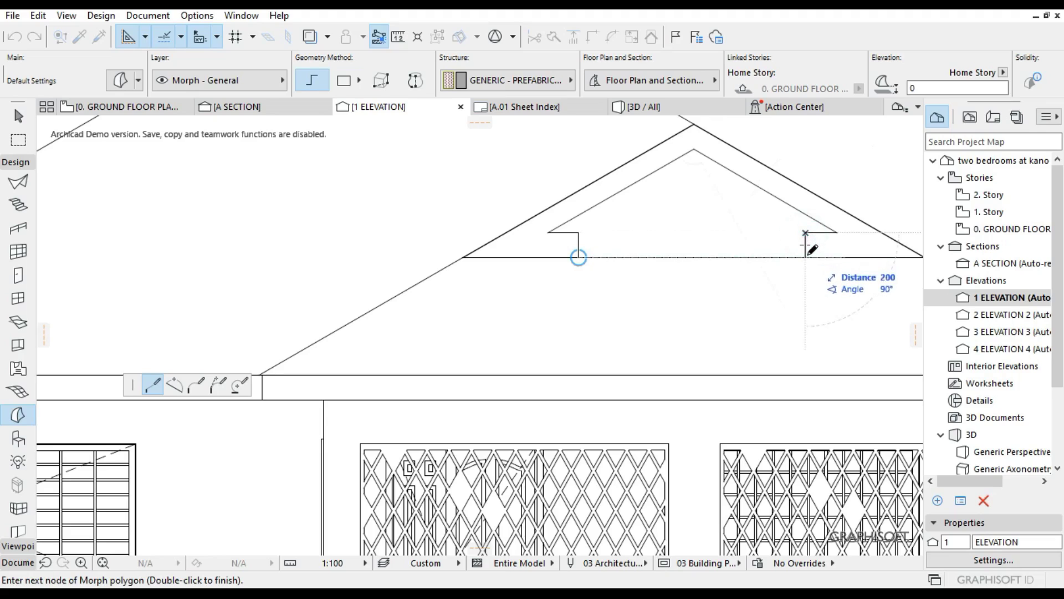
pyautogui.click(806, 257)
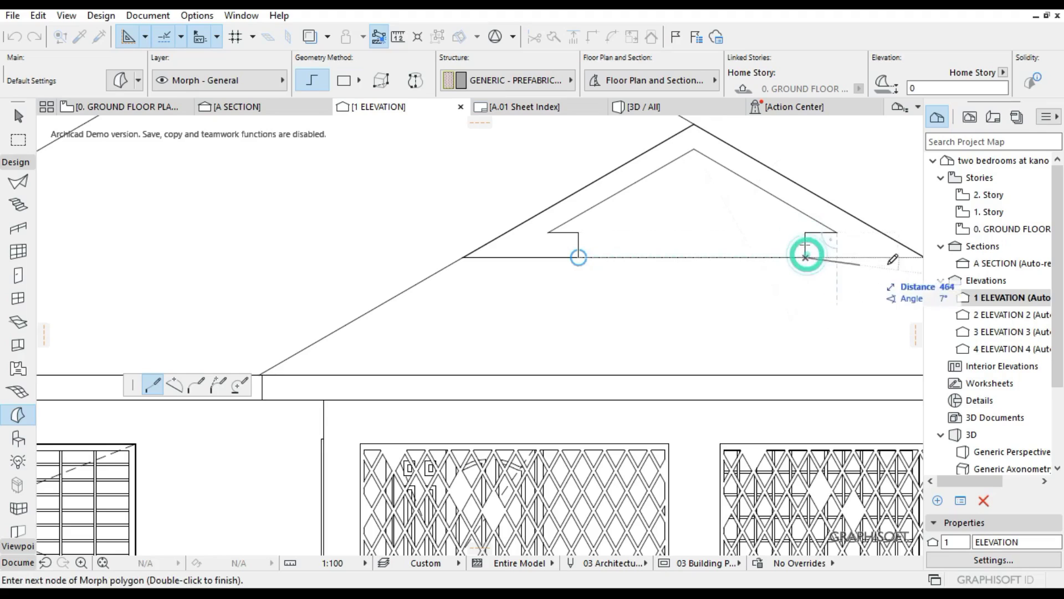
# Step: Continue the morph outline along the gable's outer edge through the right corner, apex and left corner, and close it at its starting point
pyautogui.click(833, 256)
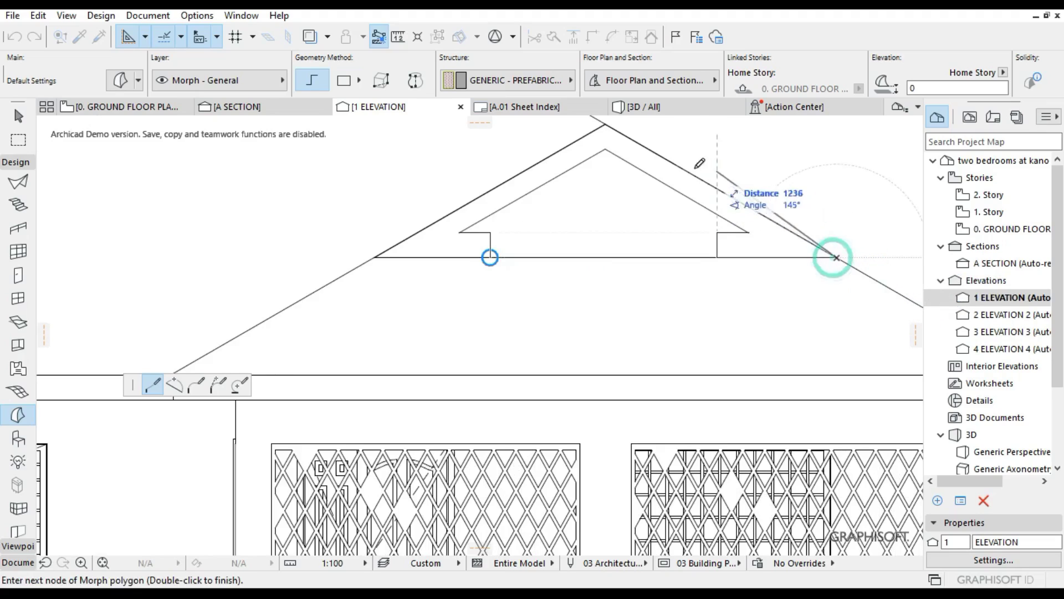
pyautogui.click(606, 123)
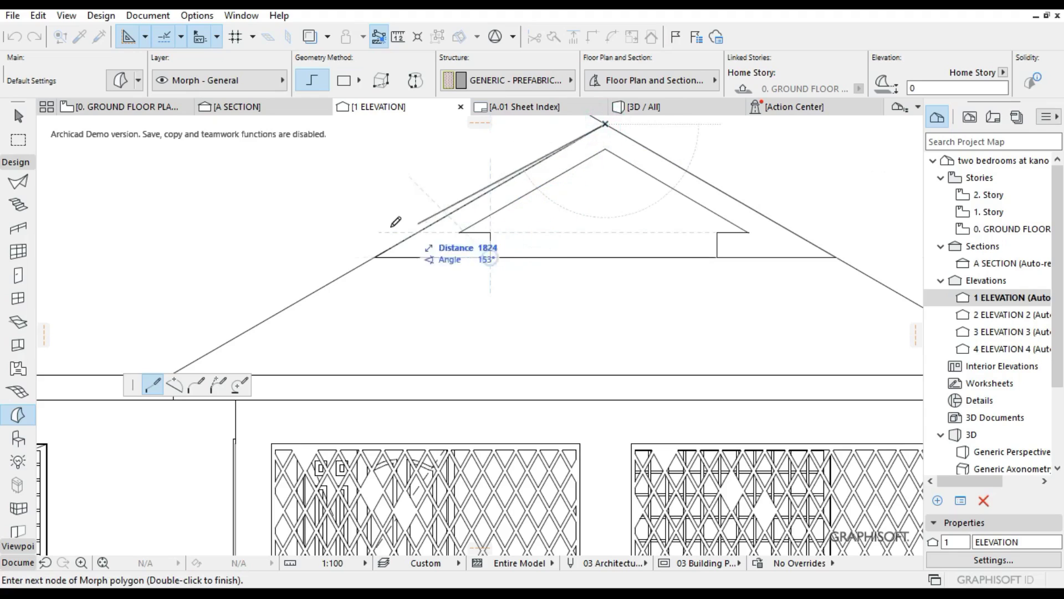
pyautogui.click(375, 255)
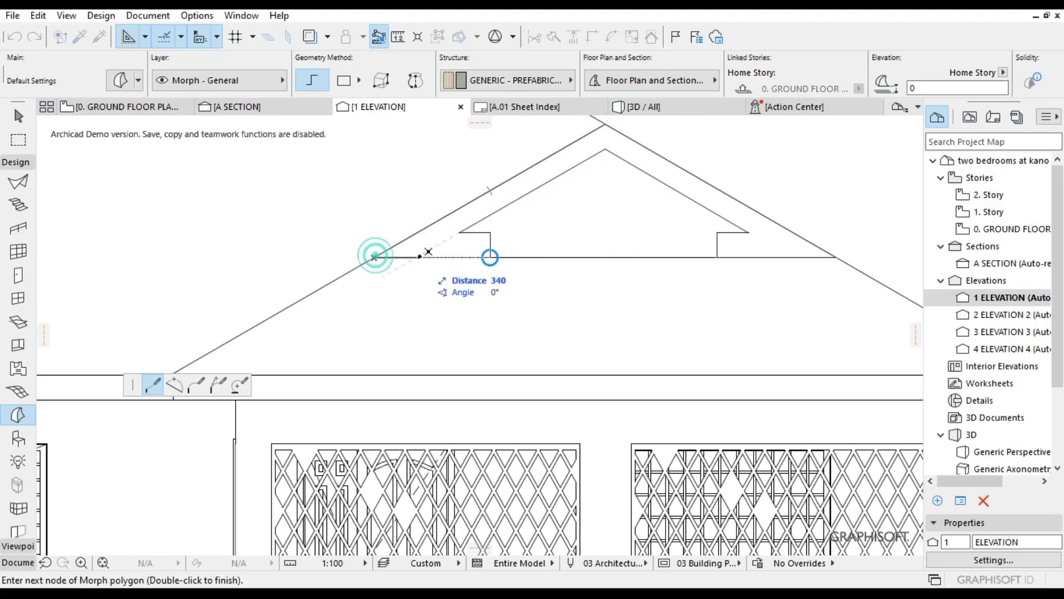
pyautogui.doubleClick(490, 257)
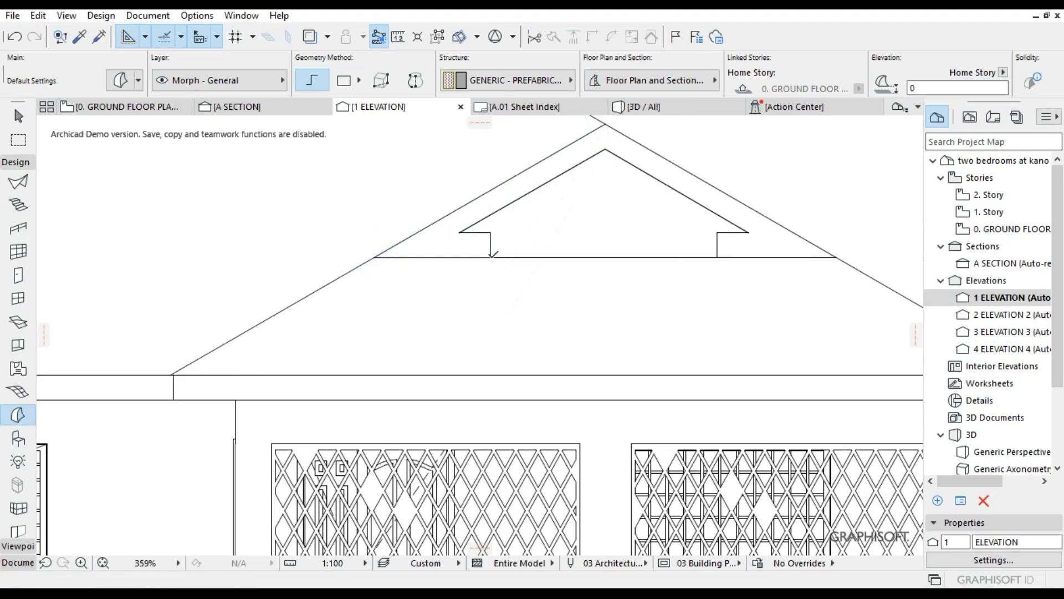
pyautogui.scroll(-3, 535, 225)
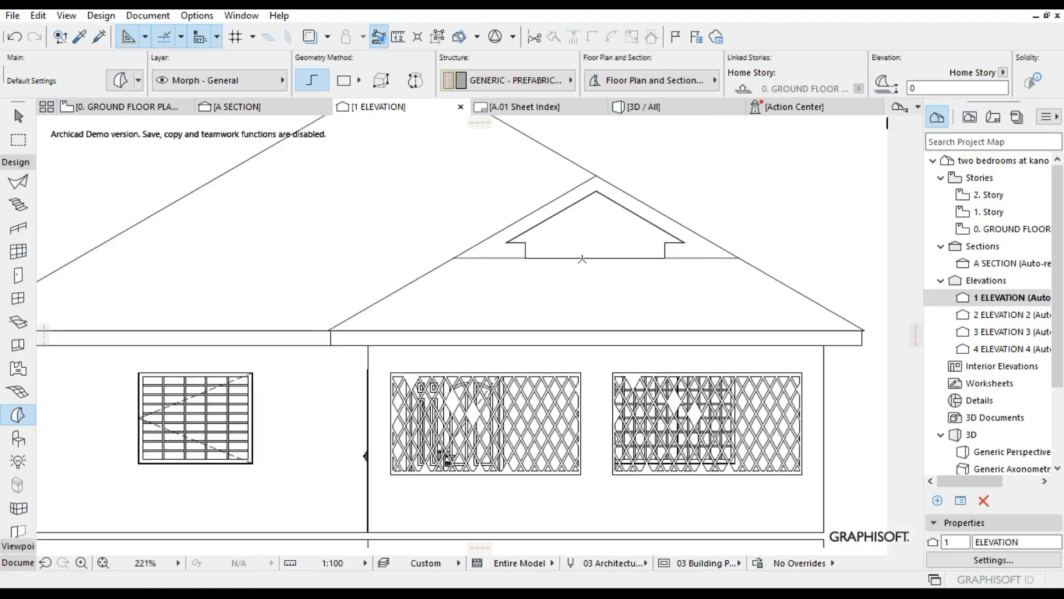
pyautogui.scroll(3, 594, 217)
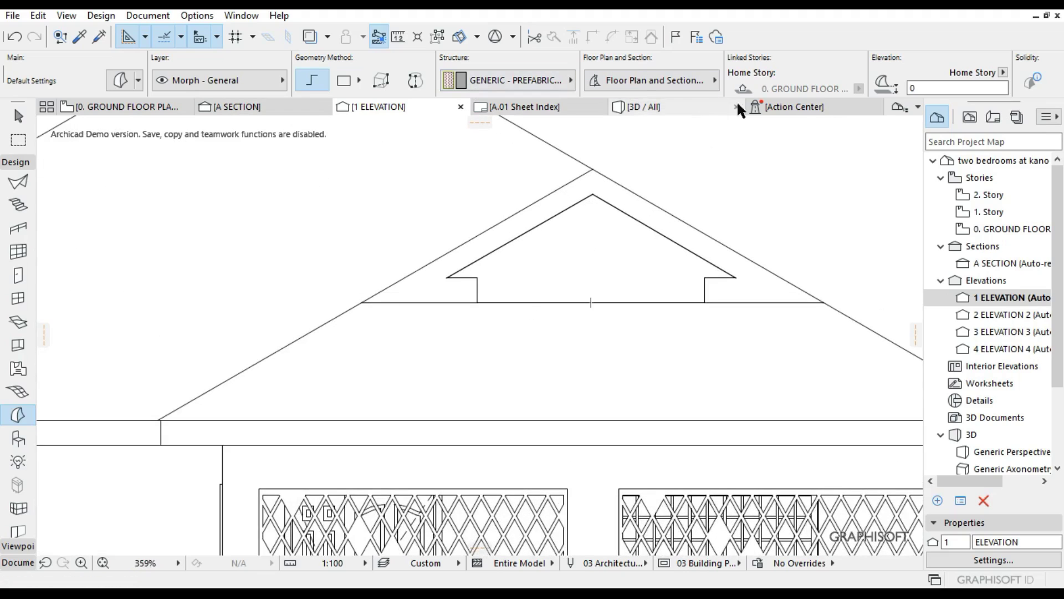
pyautogui.press('Escape')
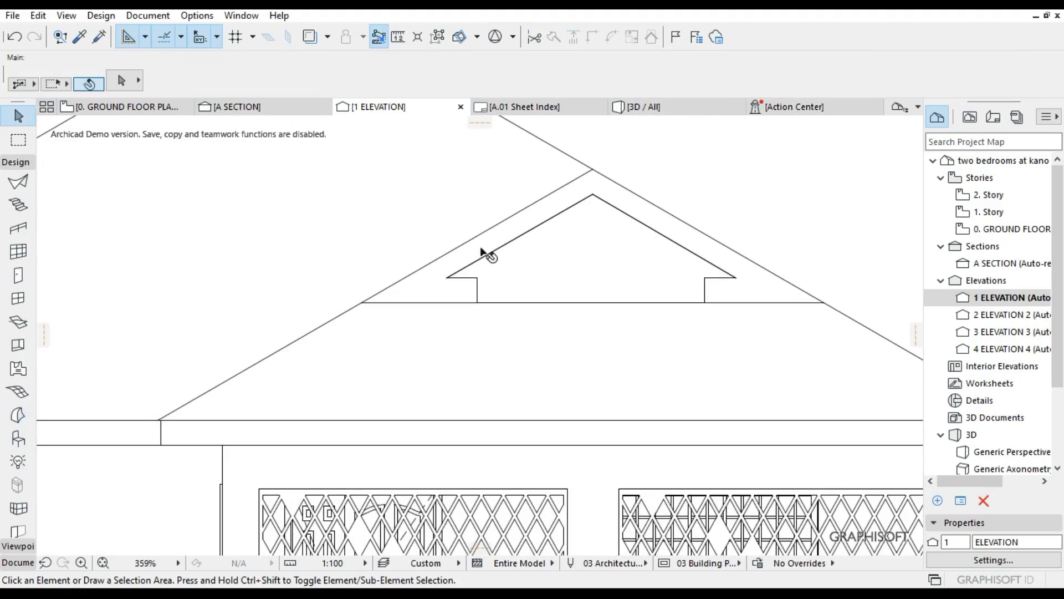
pyautogui.scroll(5, 444, 290)
pyautogui.click(442, 292)
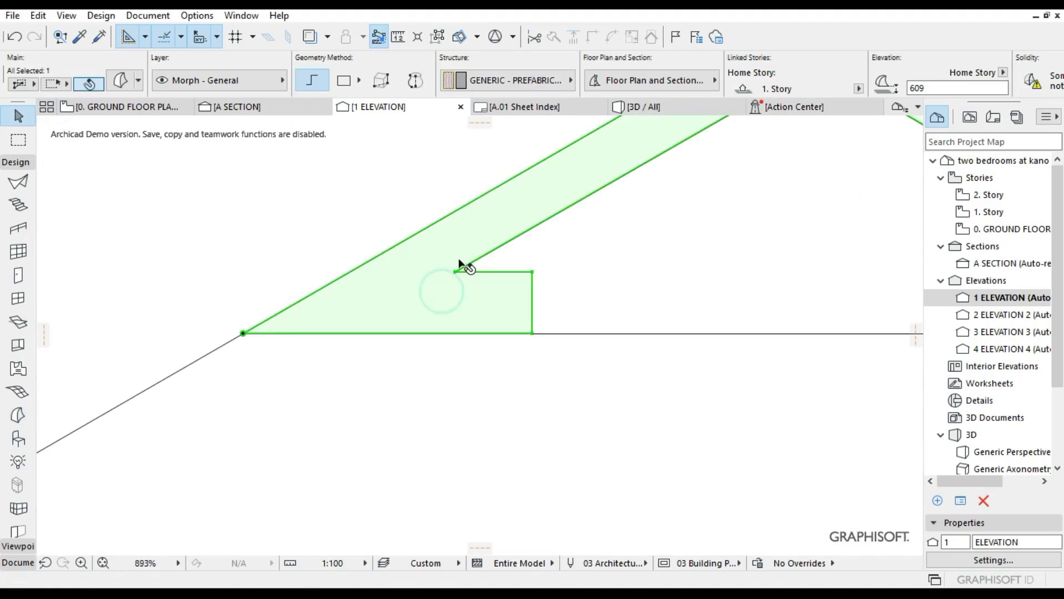
pyautogui.scroll(-5, 440, 291)
pyautogui.press('Escape')
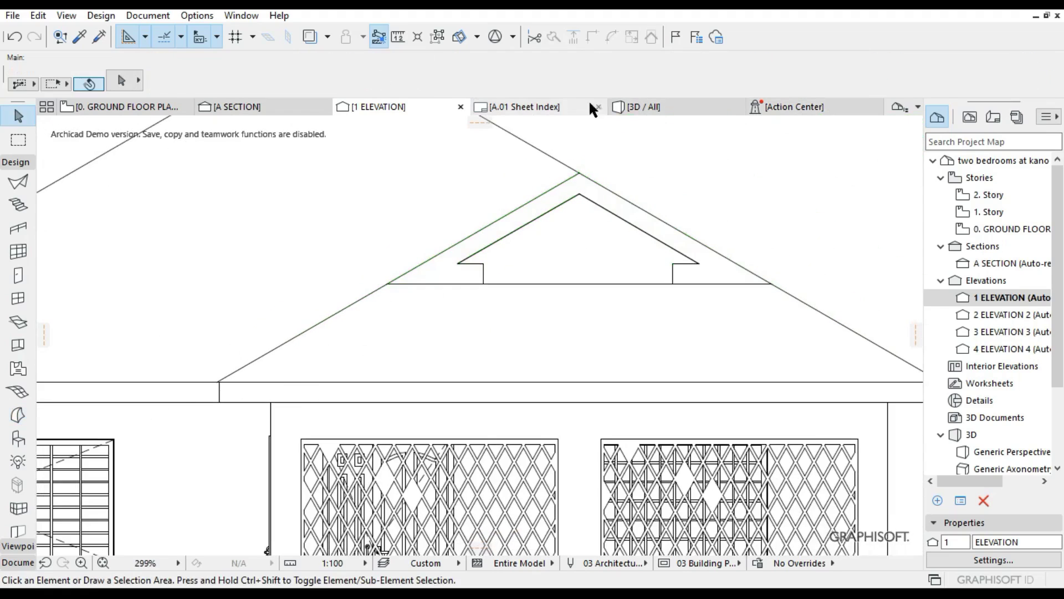
# Step: In the 3D view, push/pull the flat gable border morph to a thickness of 25 mm
pyautogui.click(647, 104)
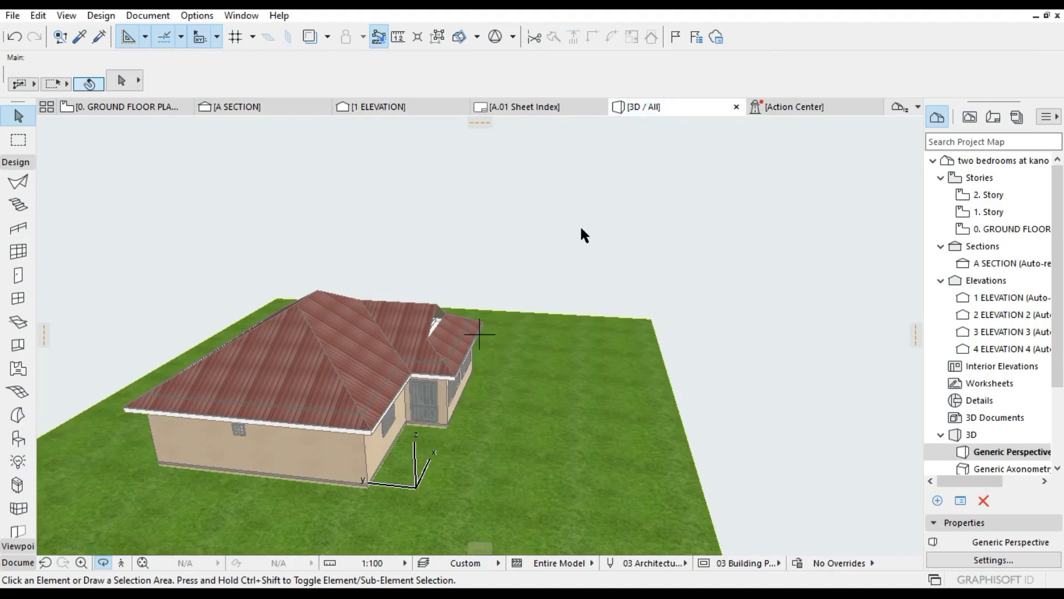
pyautogui.scroll(6, 511, 334)
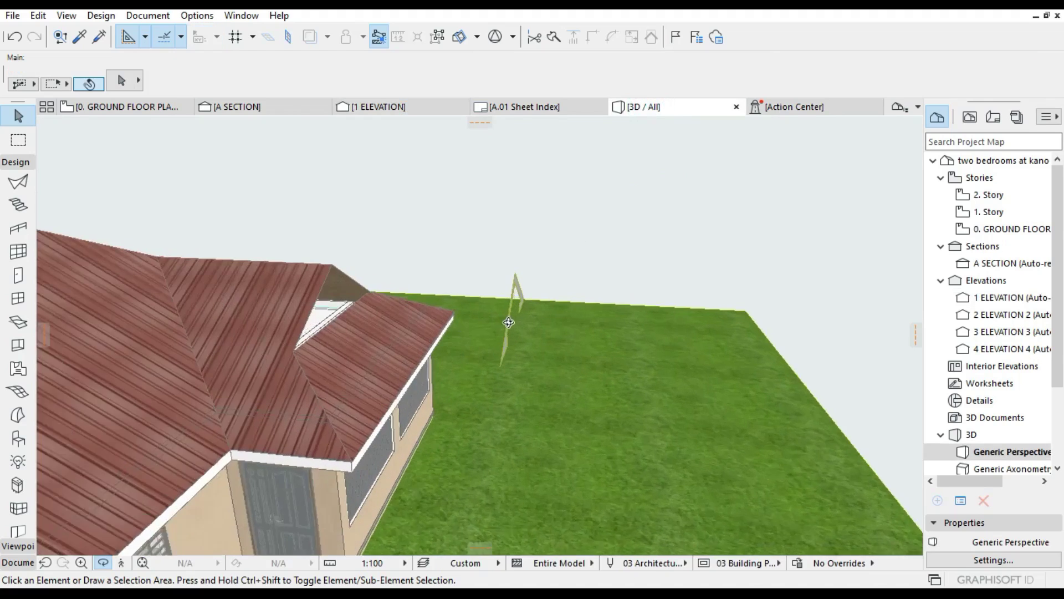
pyautogui.scroll(4, 520, 283)
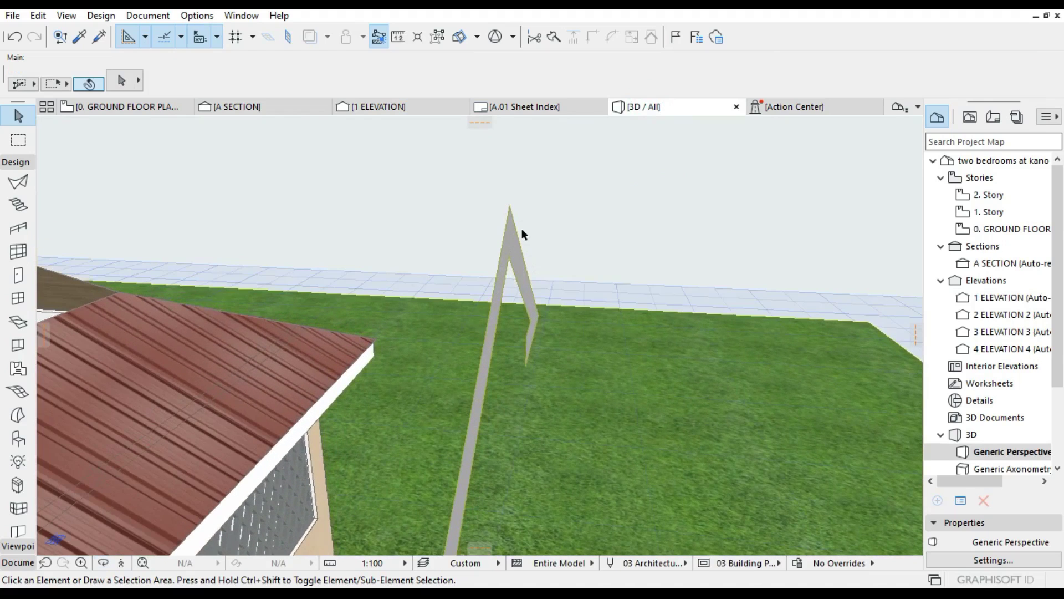
pyautogui.click(510, 211)
pyautogui.click(510, 206)
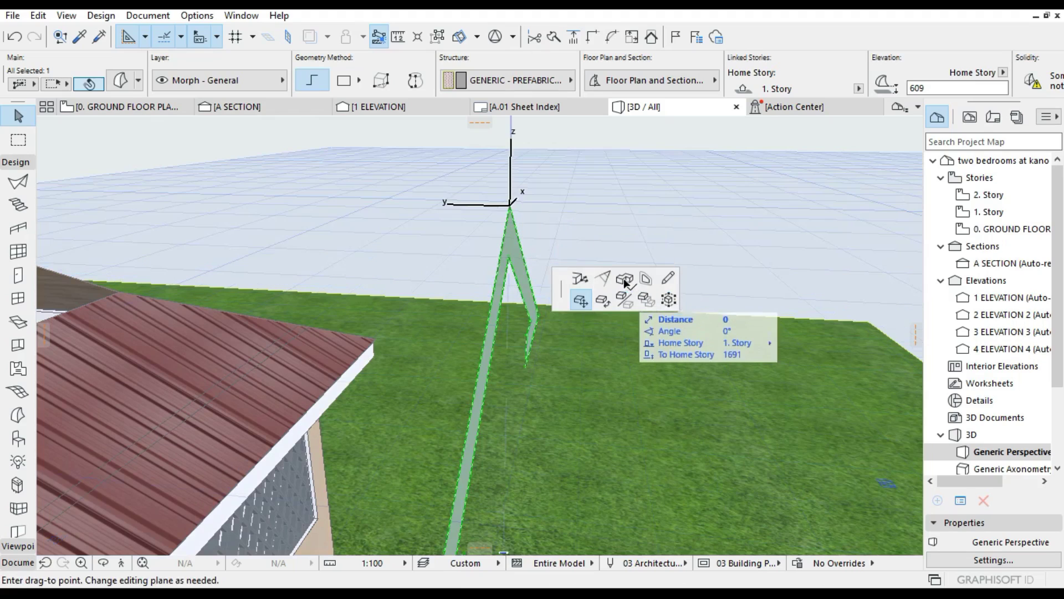
pyautogui.click(622, 280)
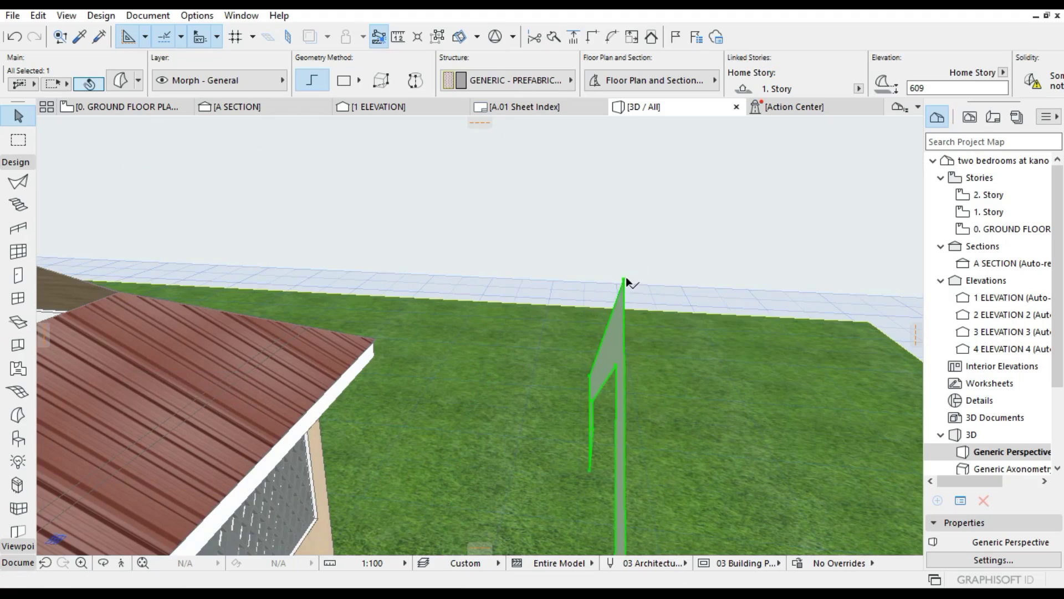
pyautogui.click(623, 280)
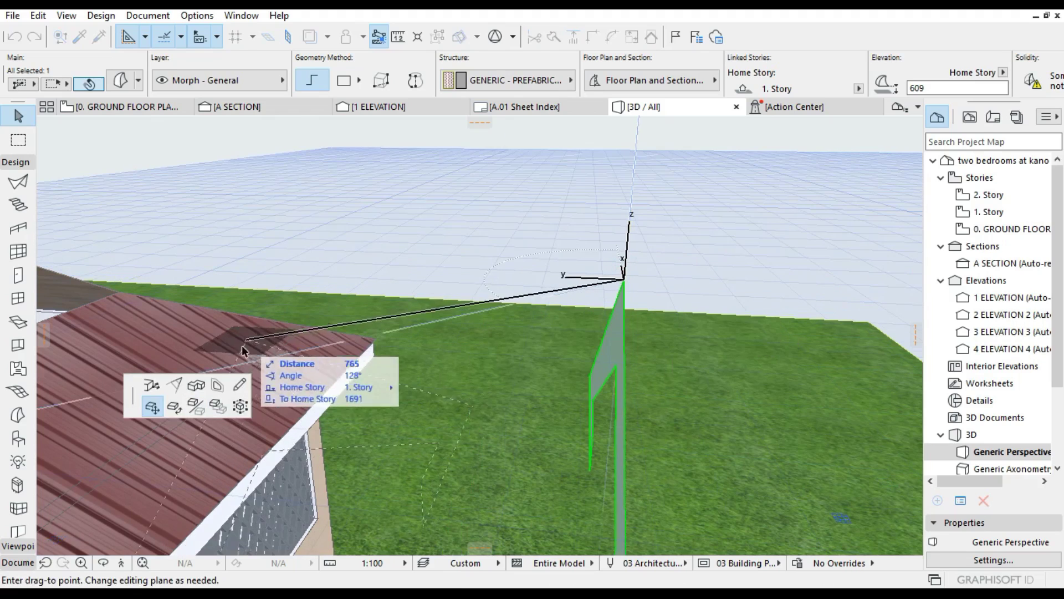
pyautogui.click(197, 387)
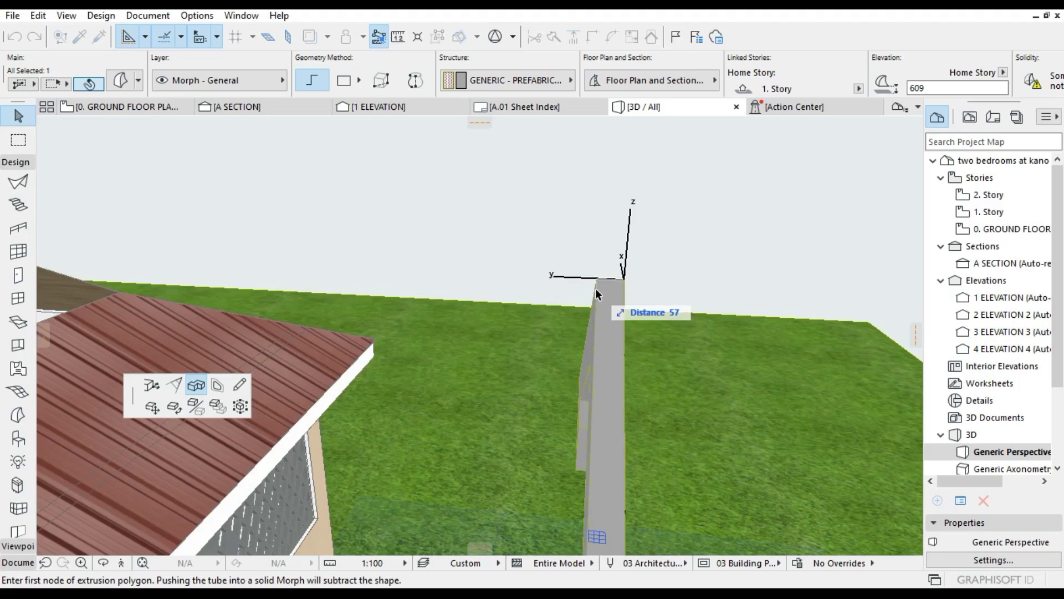
pyautogui.write('25')
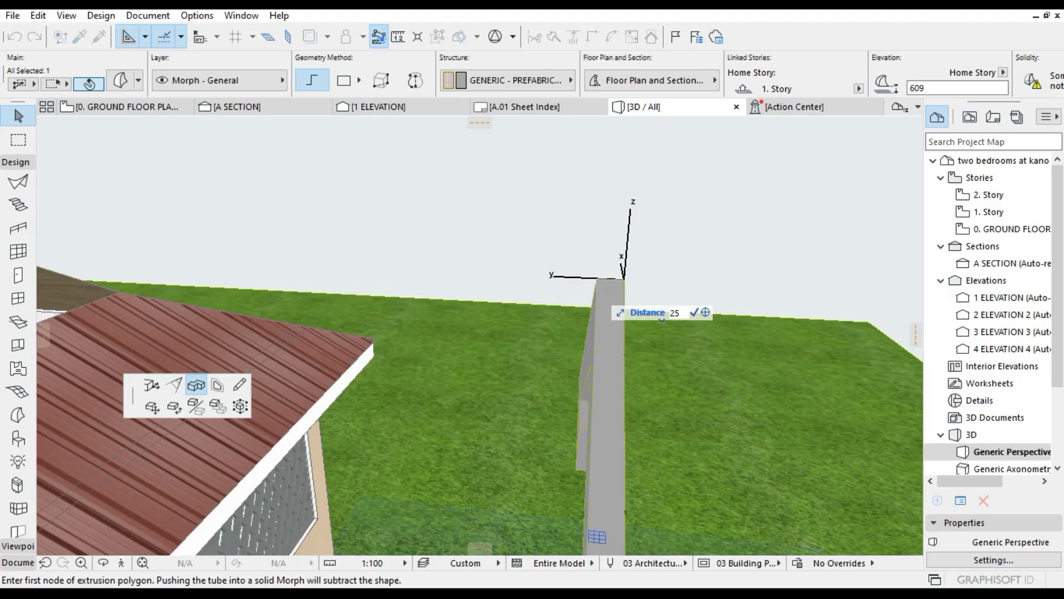
pyautogui.press('Return')
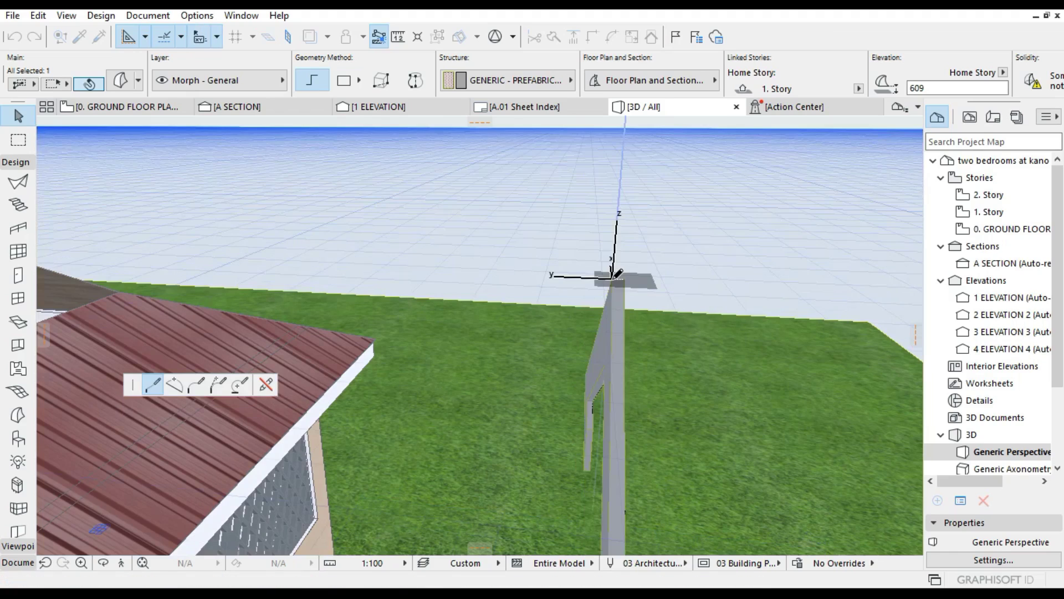
pyautogui.press('Escape')
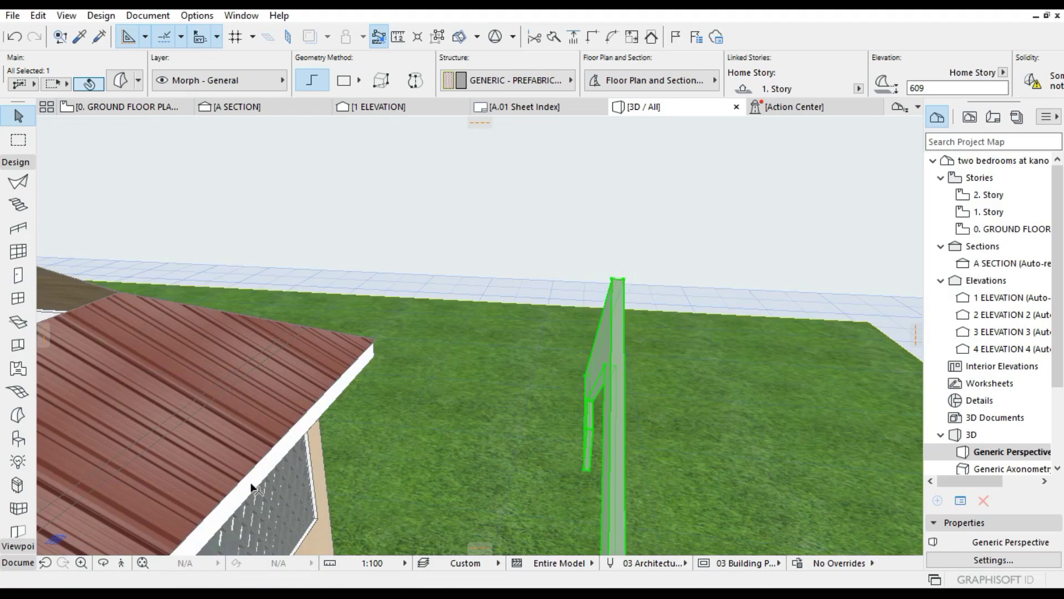
# Step: Override the gable border morph's surface with the Titanium White paint and return to the front elevation
pyautogui.doubleClick(611, 347)
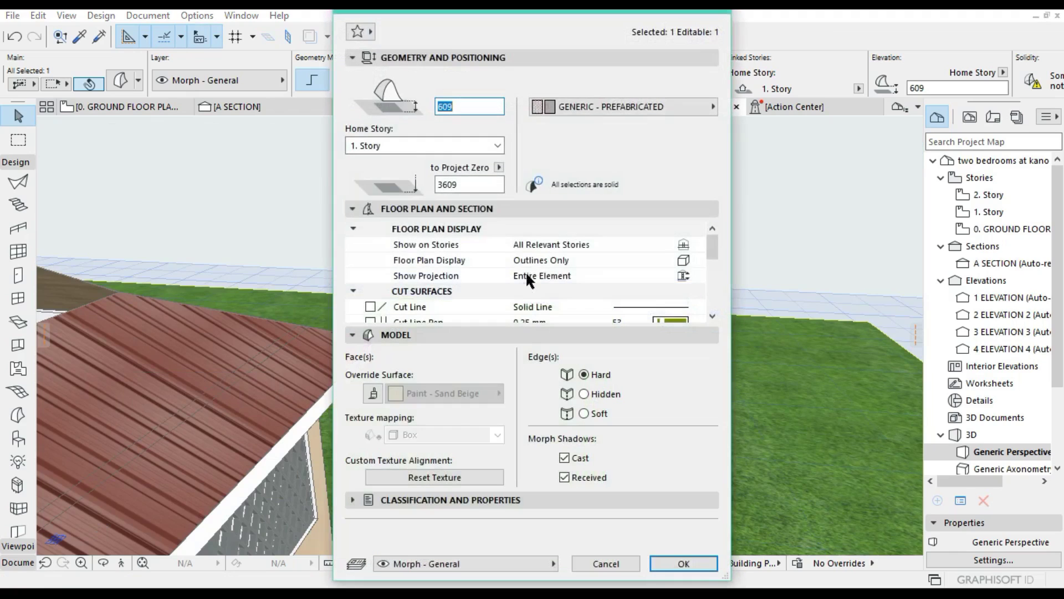
pyautogui.click(374, 394)
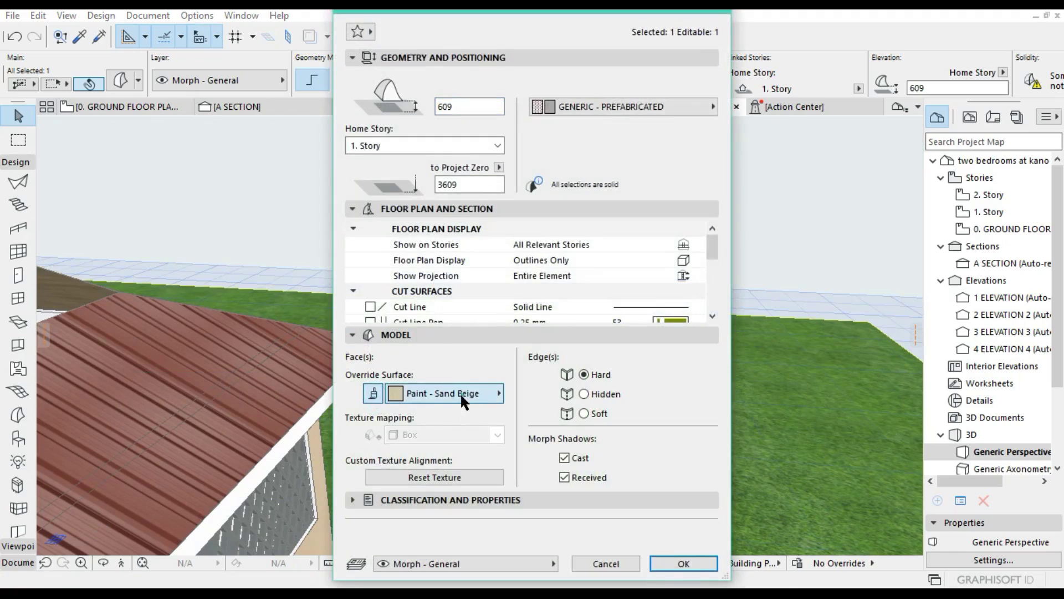
pyautogui.click(461, 393)
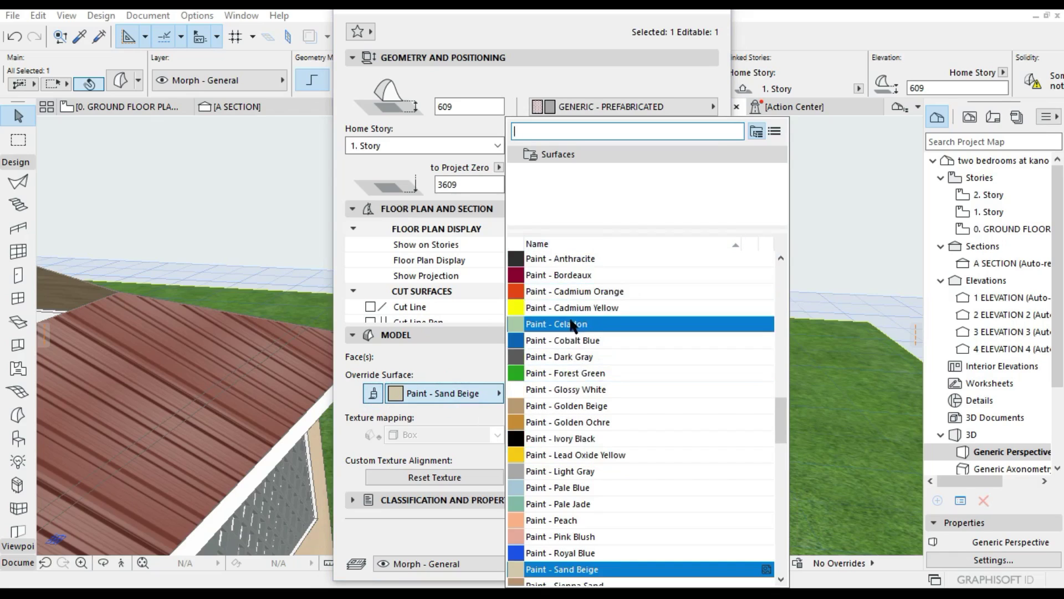
pyautogui.scroll(-3, 590, 527)
pyautogui.click(591, 440)
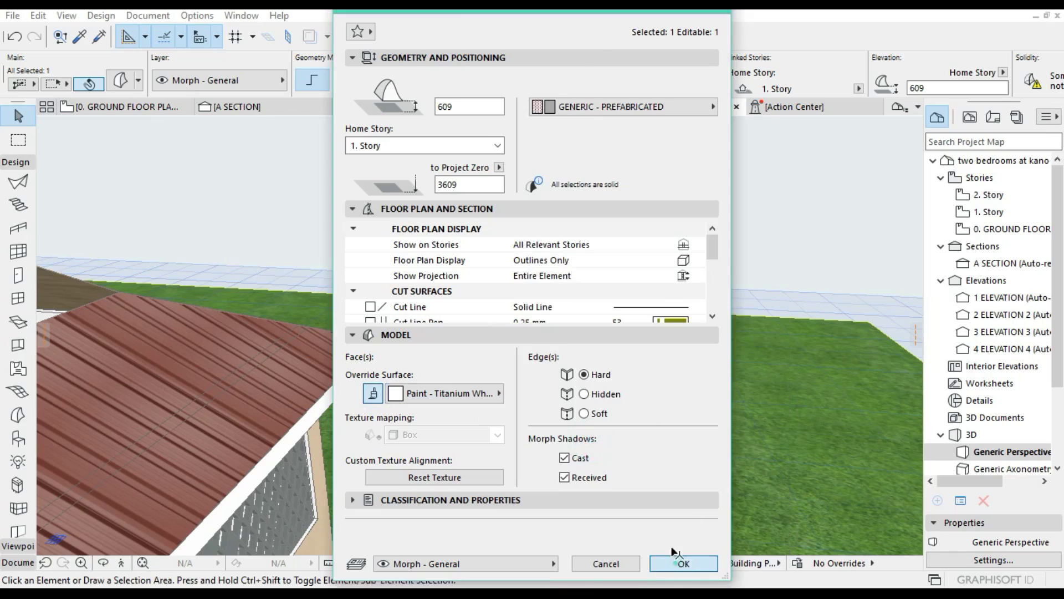
pyautogui.click(677, 563)
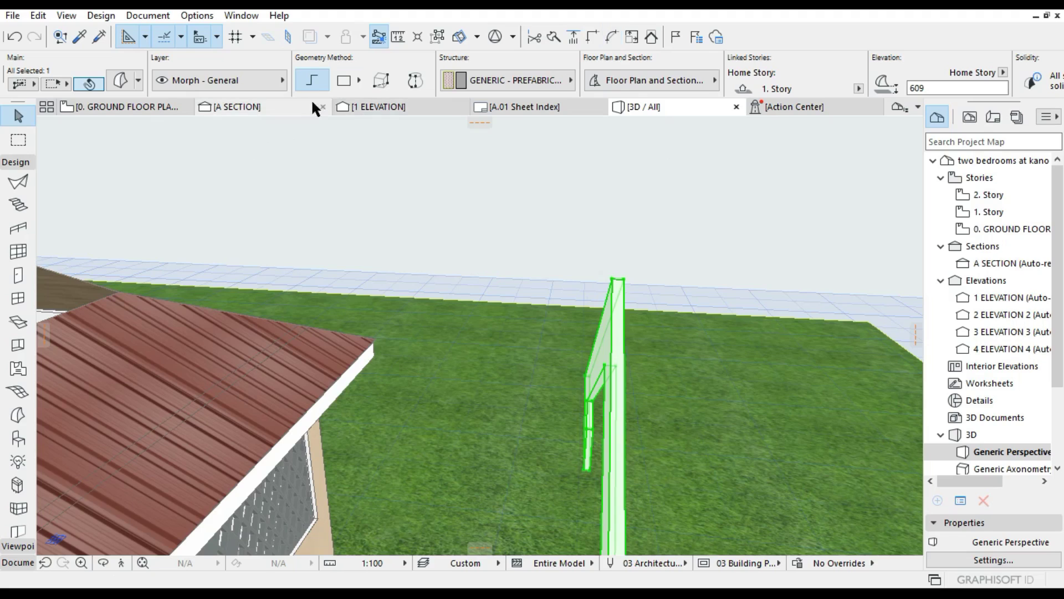
pyautogui.click(405, 104)
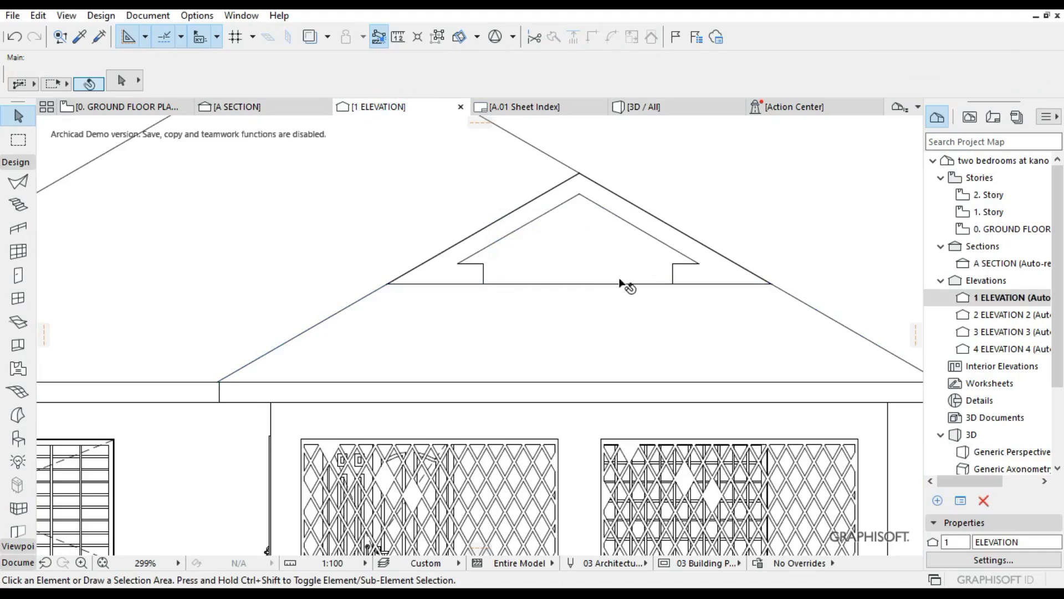
# Step: Open the 2 ELEVATION view, delete the Roof Tile 08 fill over the roof, and extend the elevation's left limit outward beyond the roof
pyautogui.click(103, 561)
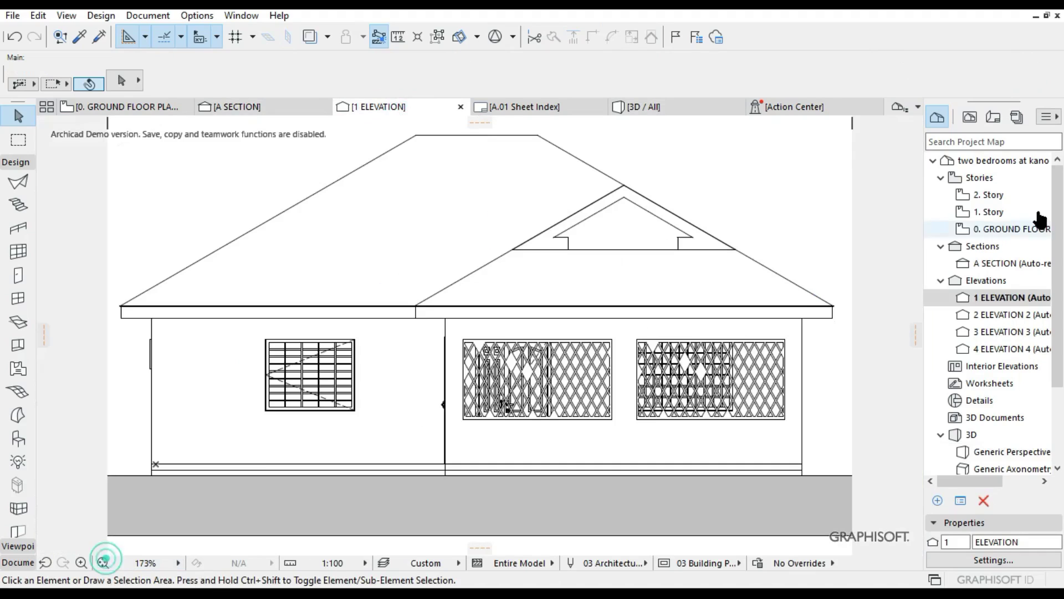
pyautogui.doubleClick(987, 317)
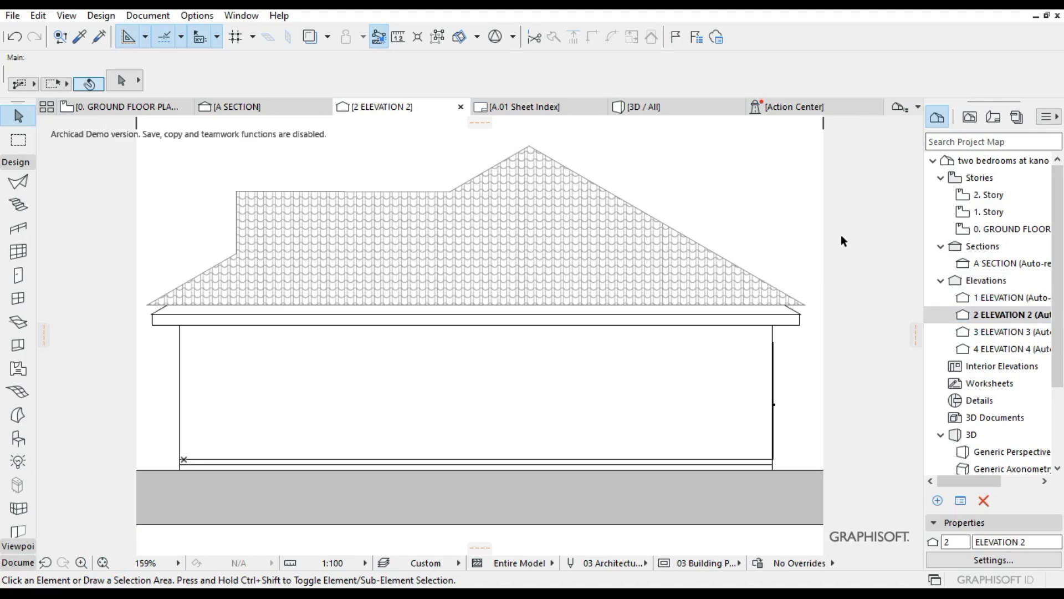
pyautogui.click(420, 265)
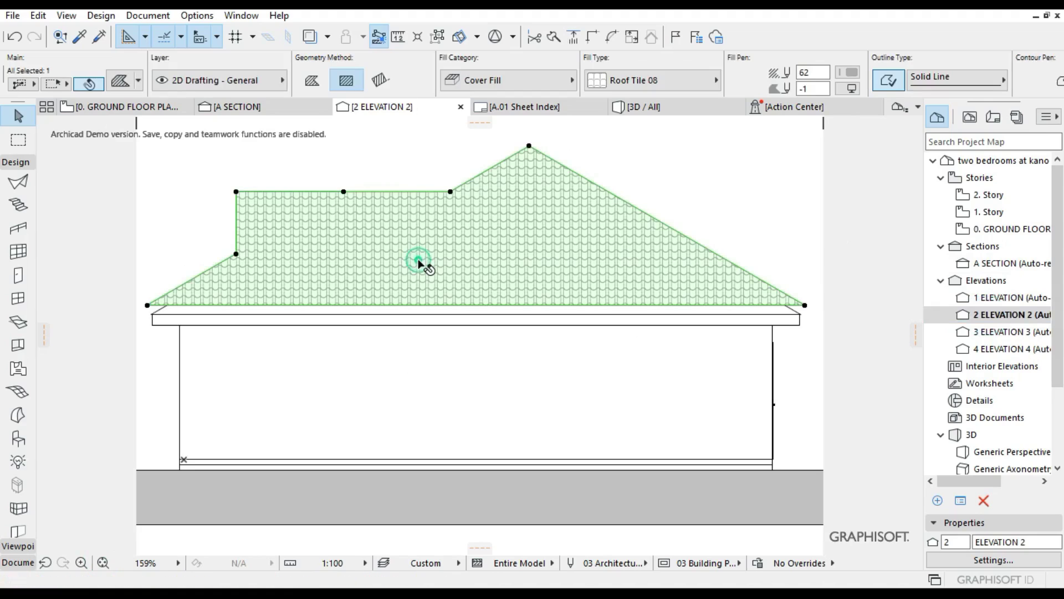
pyautogui.press('Delete')
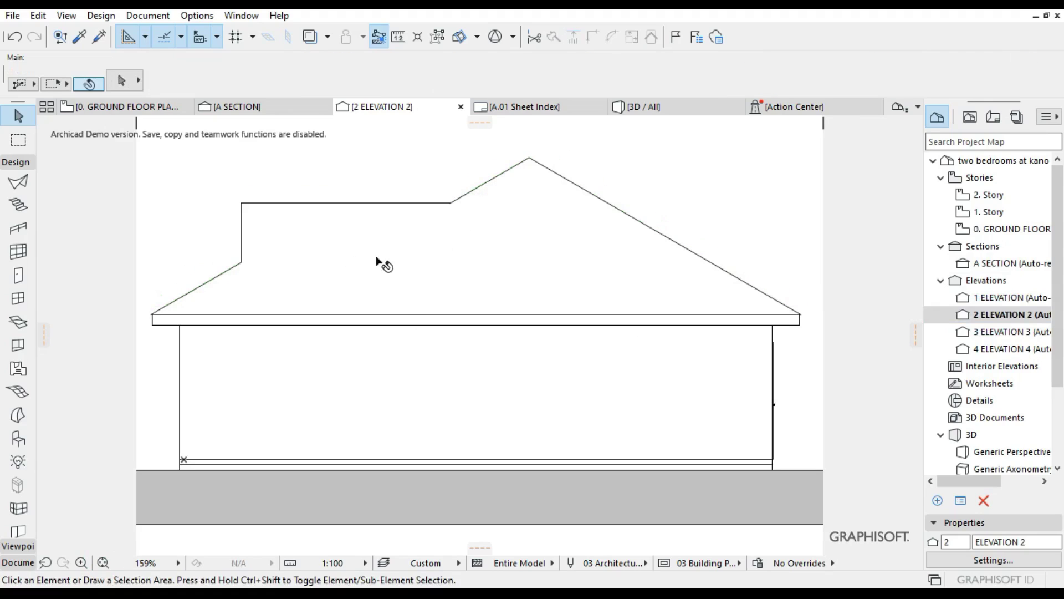
pyautogui.scroll(-3, 384, 270)
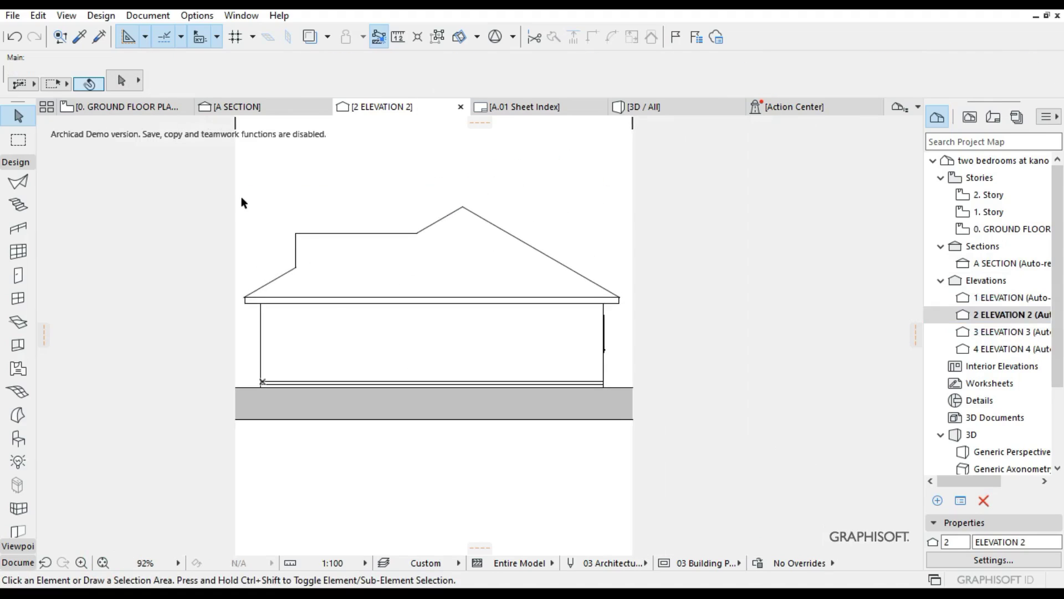
pyautogui.moveTo(234, 195); pyautogui.dragTo(159, 204)
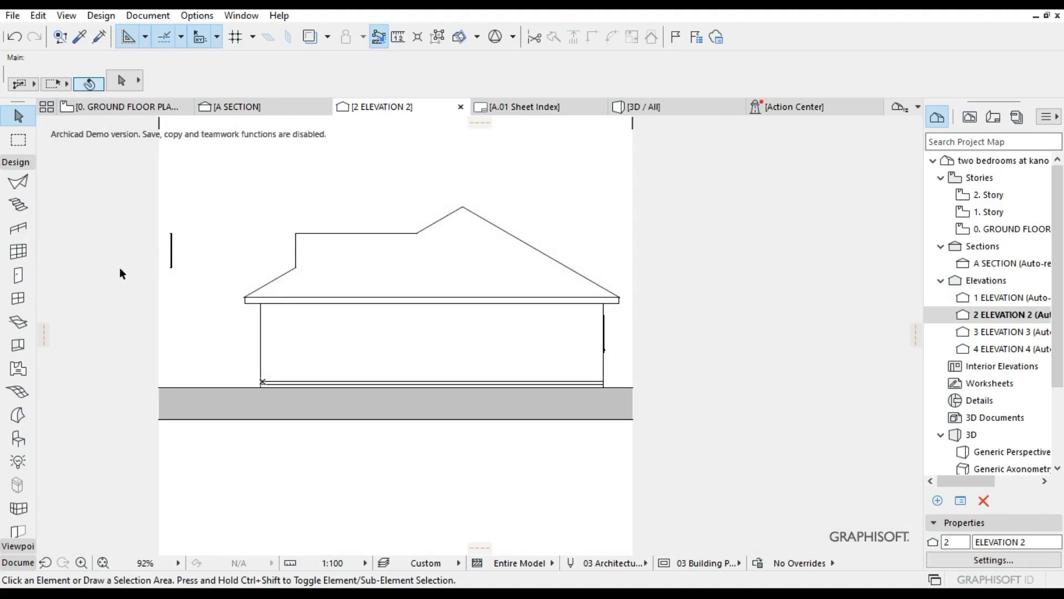
# Step: Move the gable border morph by its upper corner about 3980 mm horizontally to the porch gable's top corner and check it in the 3D view
pyautogui.scroll(5, 172, 239)
pyautogui.click(177, 236)
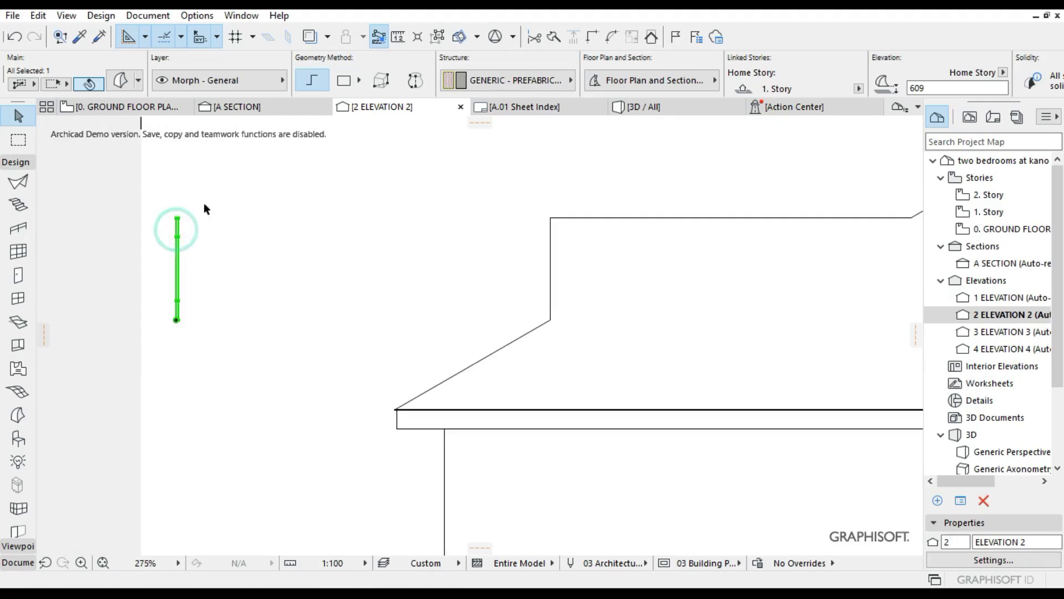
pyautogui.scroll(3, 181, 222)
pyautogui.click(180, 220)
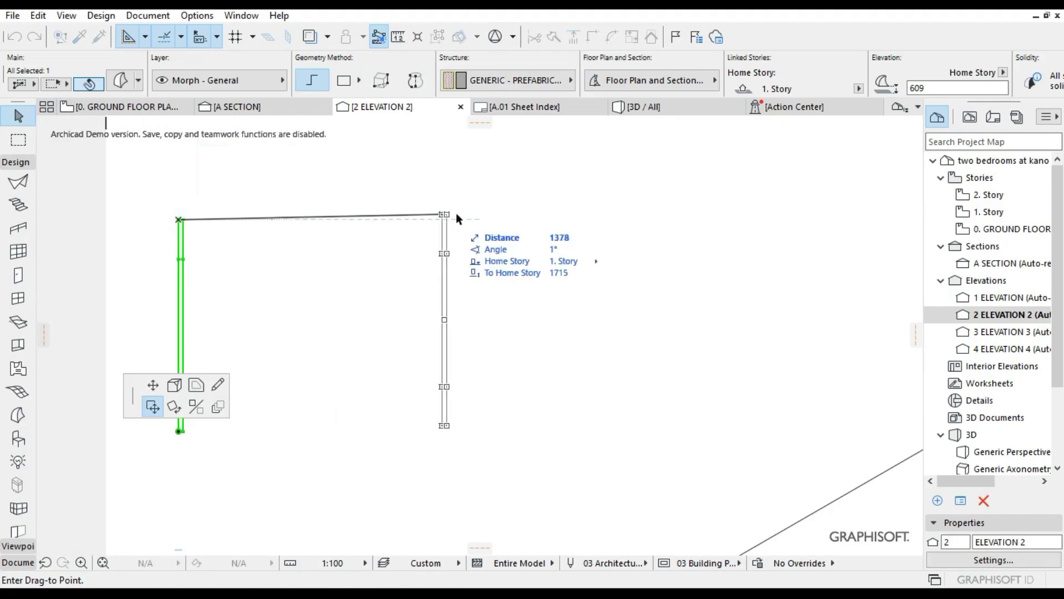
pyautogui.hscroll(2, 492, 221)
pyautogui.hscroll(6, 492, 221)
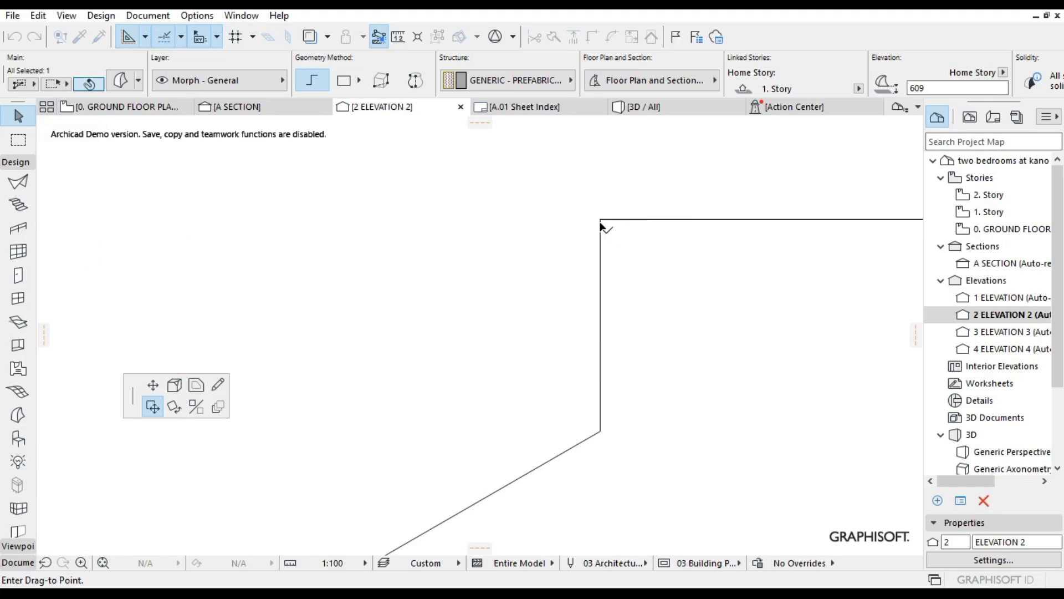
pyautogui.scroll(3, 601, 222)
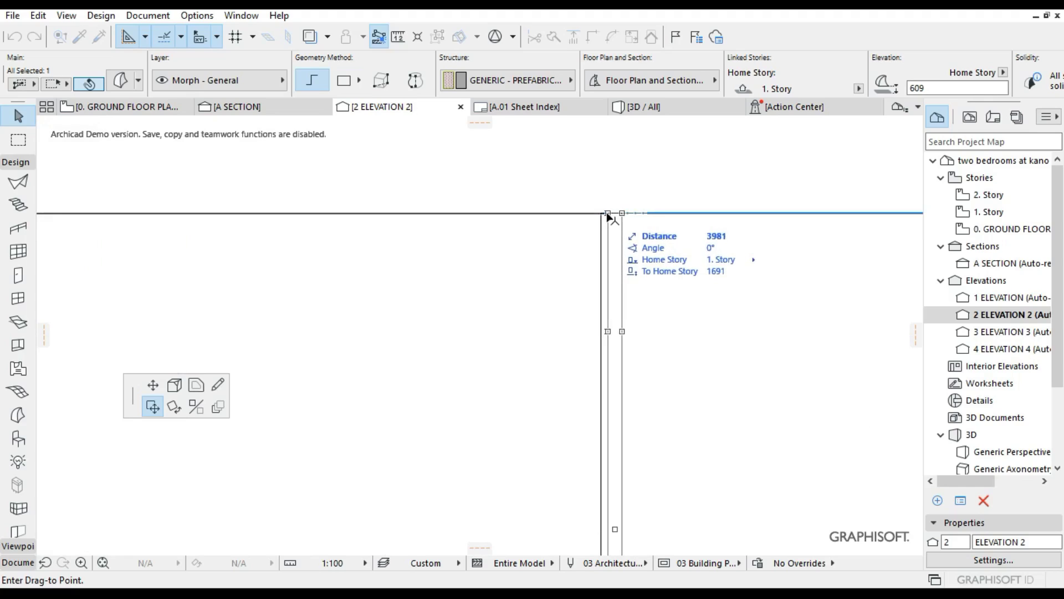
pyautogui.click(607, 214)
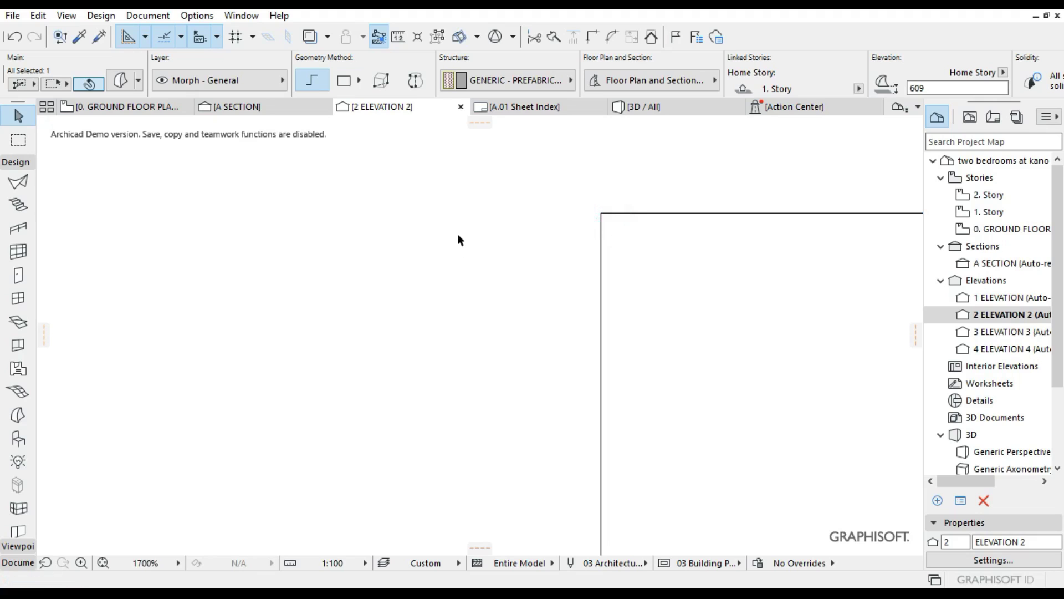
pyautogui.click(661, 105)
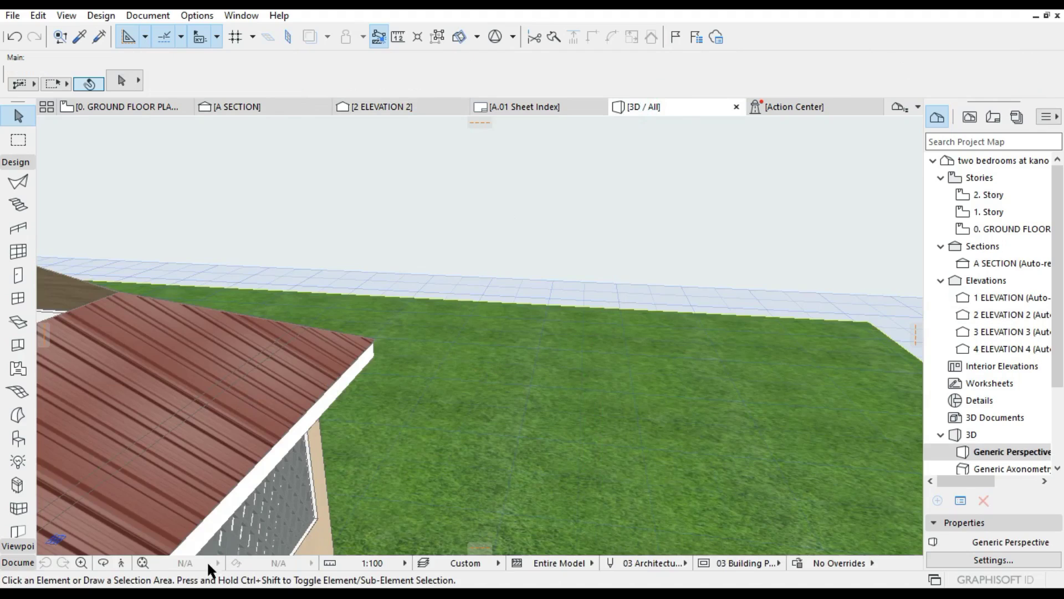
pyautogui.click(145, 559)
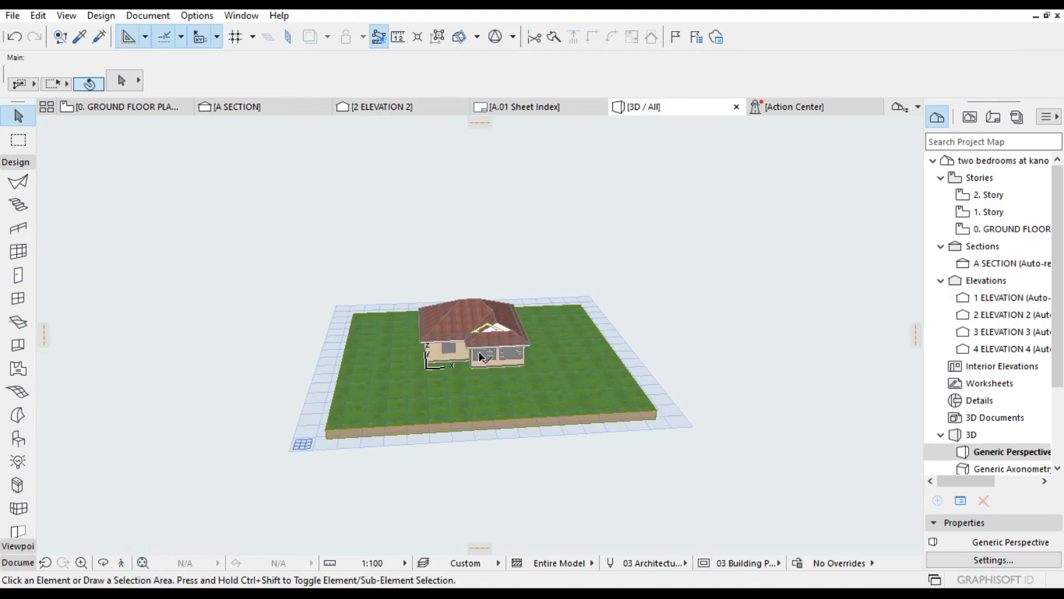
pyautogui.scroll(10, 484, 327)
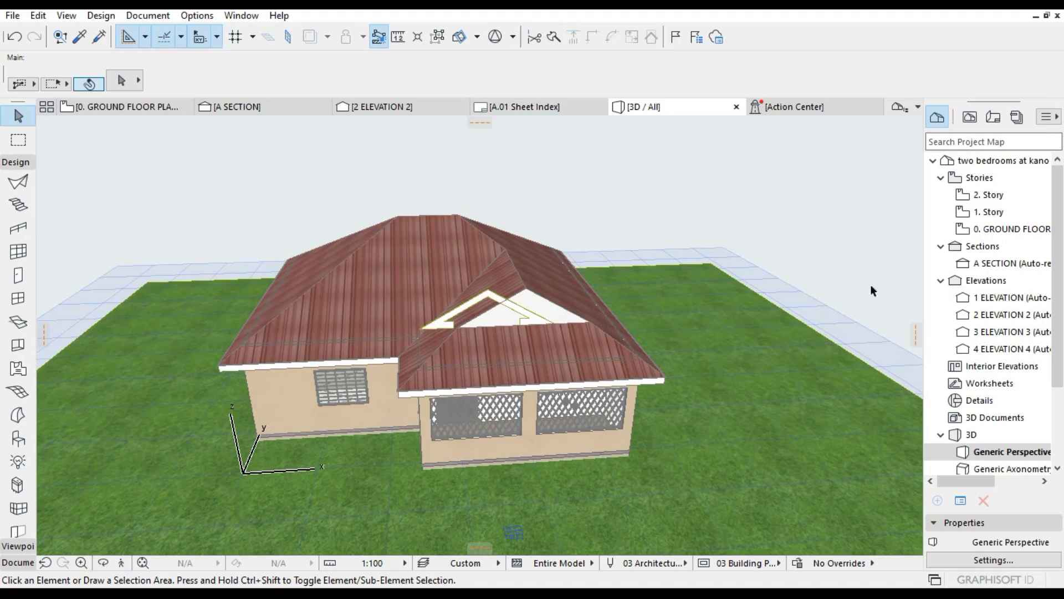
# Step: In the 1 ELEVATION view, move the gable border morph by its outer apex onto the apex of the porch gable
pyautogui.doubleClick(995, 298)
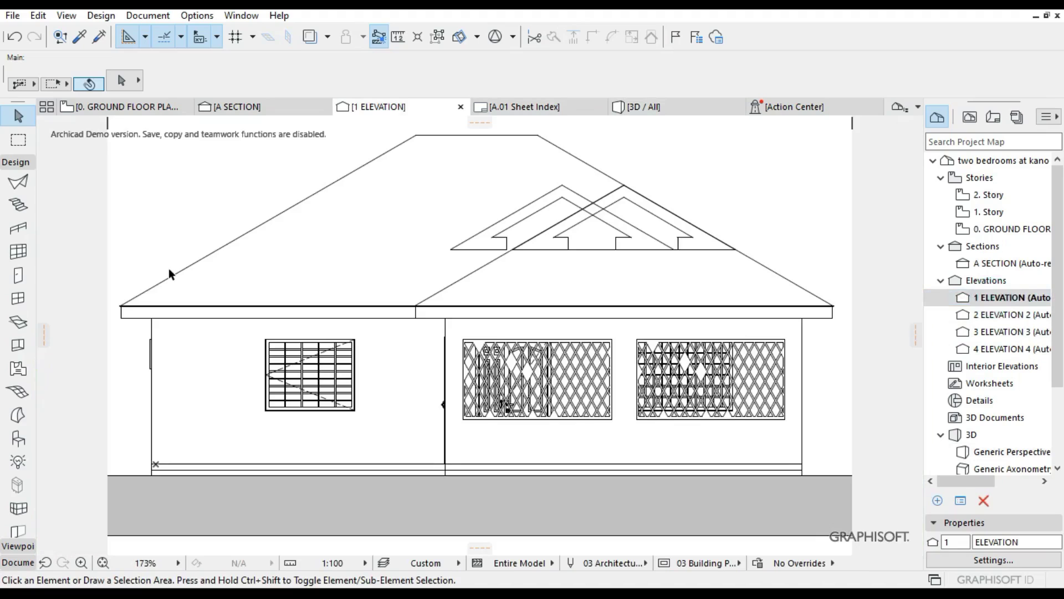
pyautogui.scroll(5, 542, 192)
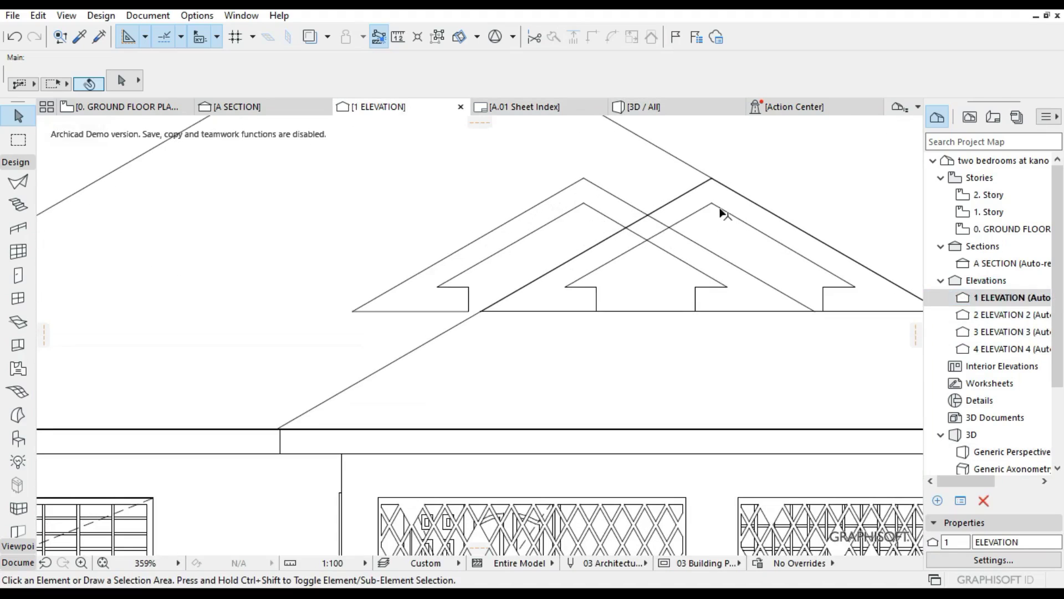
pyautogui.click(591, 191)
pyautogui.scroll(8, 591, 189)
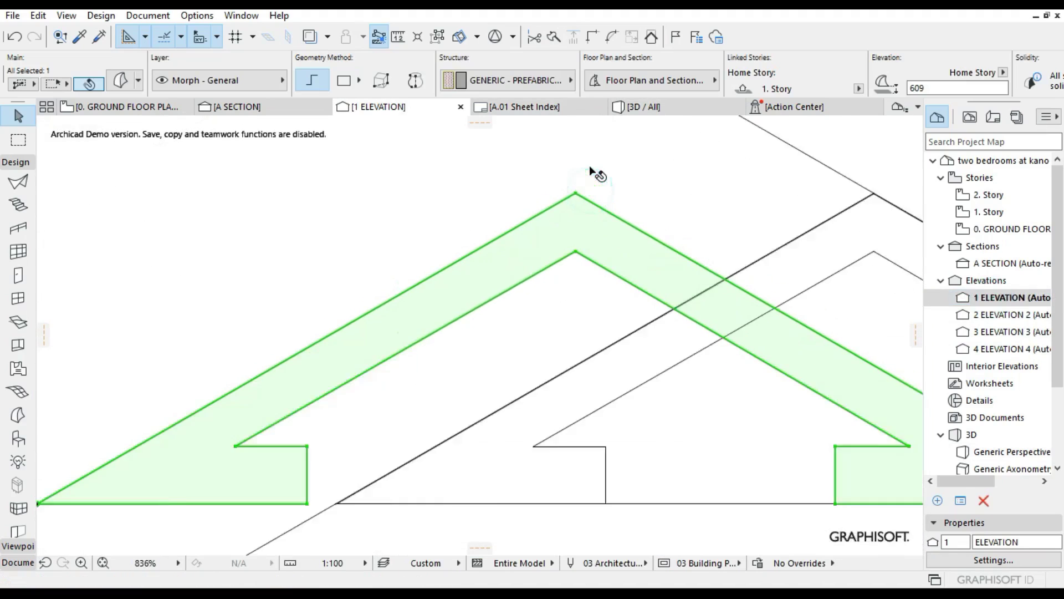
pyautogui.moveTo(858, 194); pyautogui.dragTo(770, 195, button='middle')
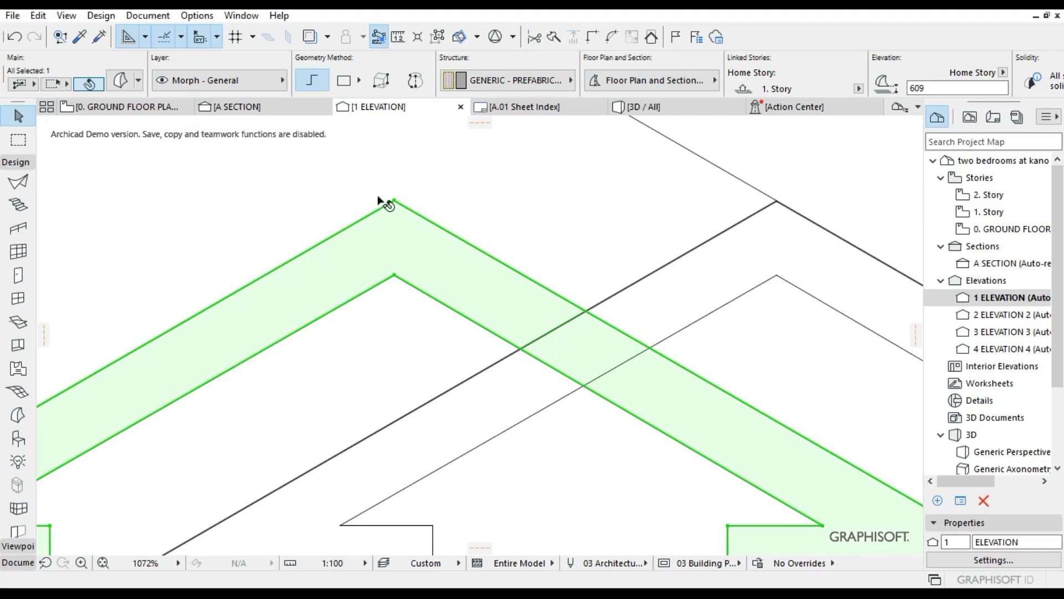
pyautogui.click(395, 200)
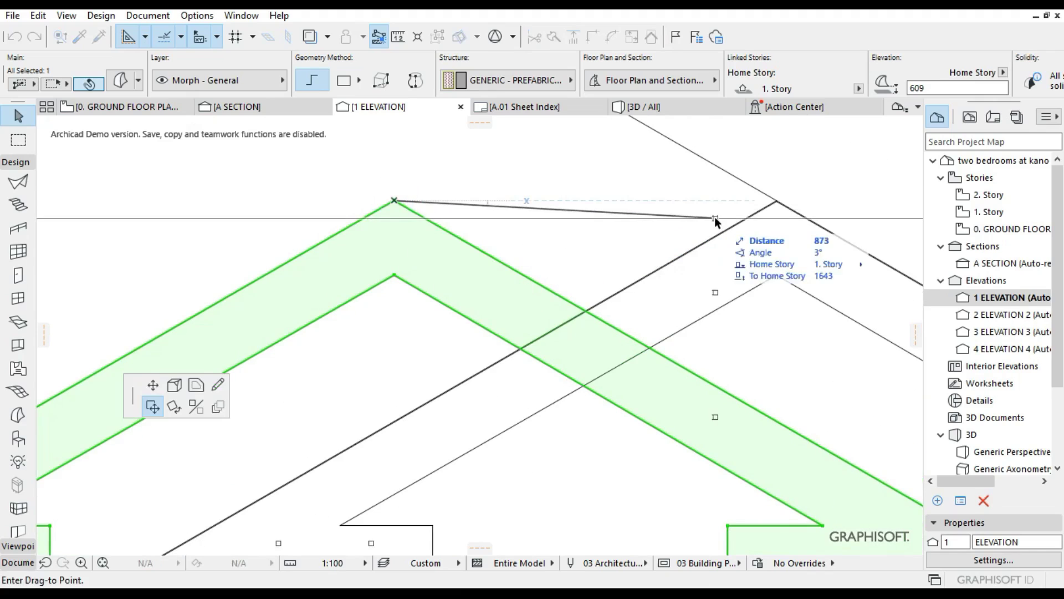
pyautogui.scroll(8, 786, 213)
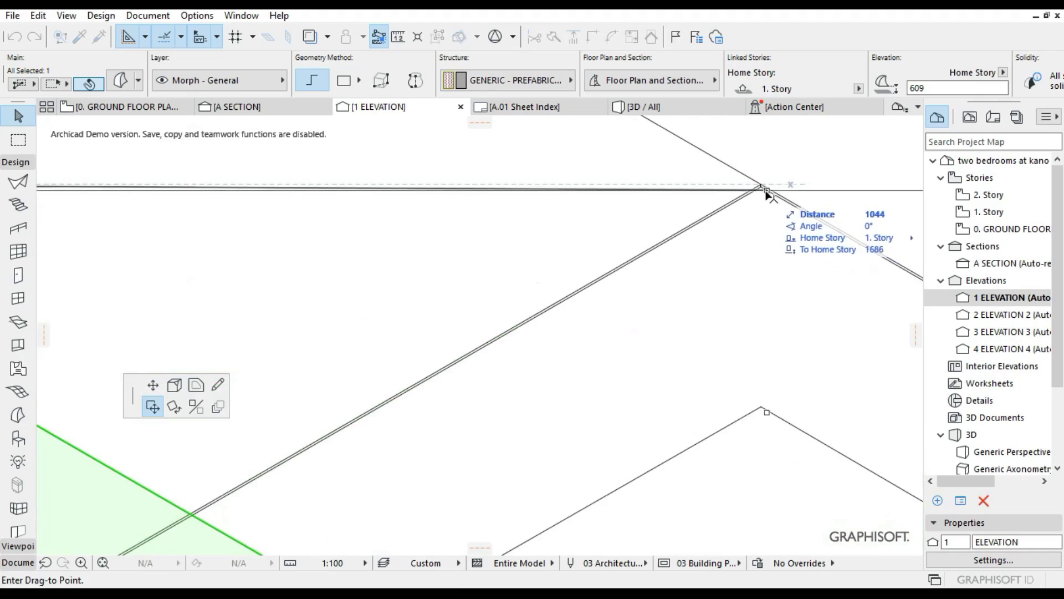
pyautogui.click(763, 188)
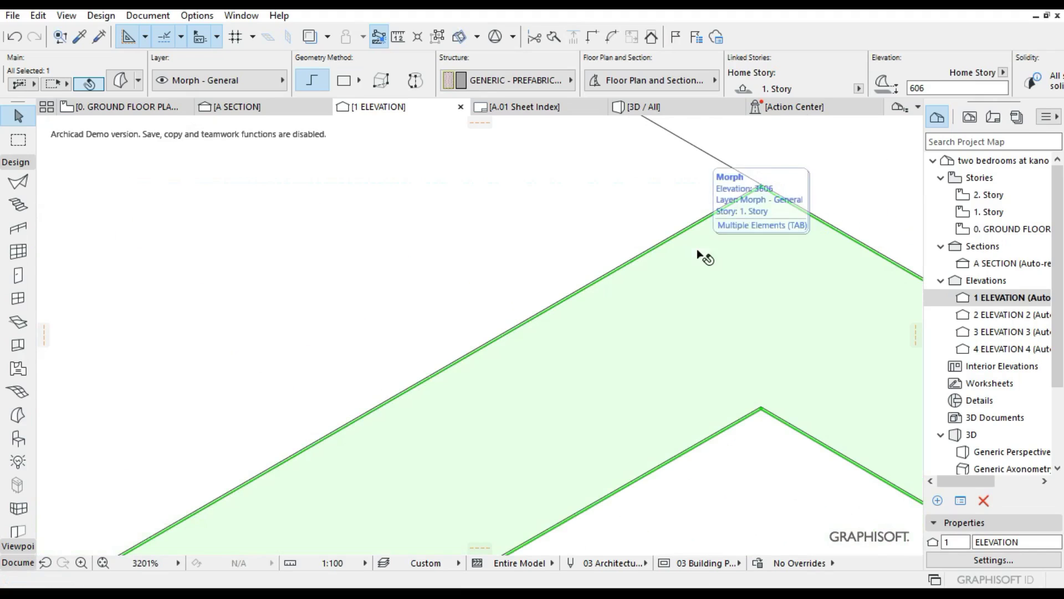
# Step: Open the settings of the gable border morph from the 3D view and set its cut line pen to 2
pyautogui.click(103, 562)
pyautogui.click(658, 104)
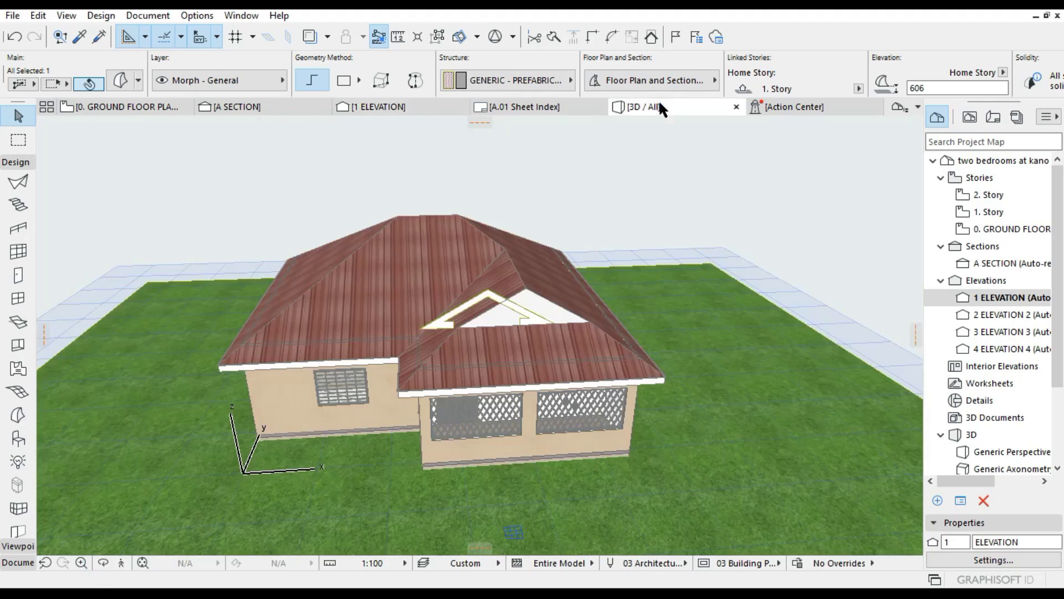
pyautogui.scroll(3, 551, 331)
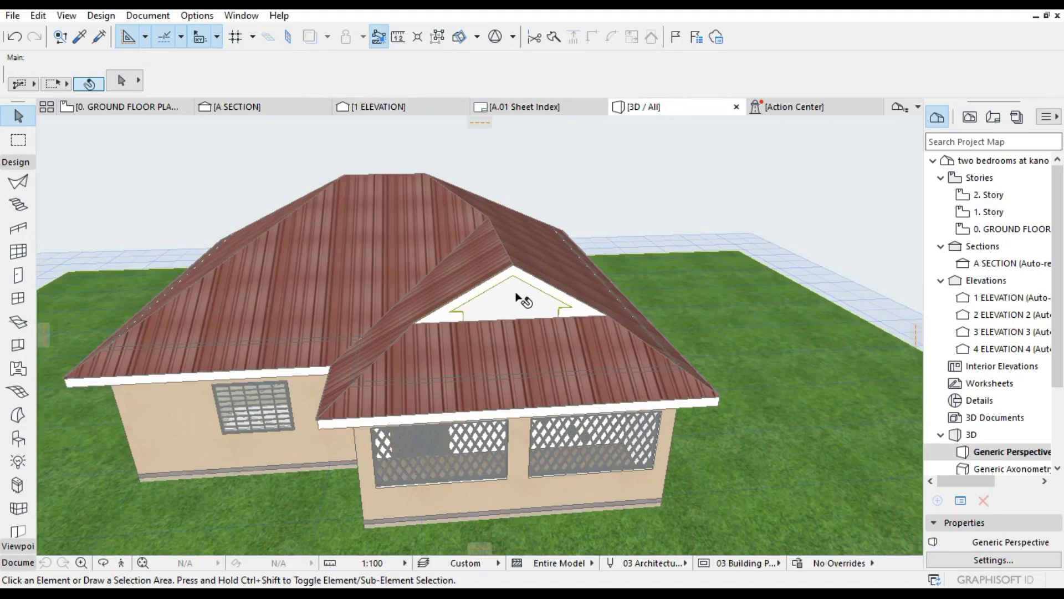
pyautogui.click(520, 281)
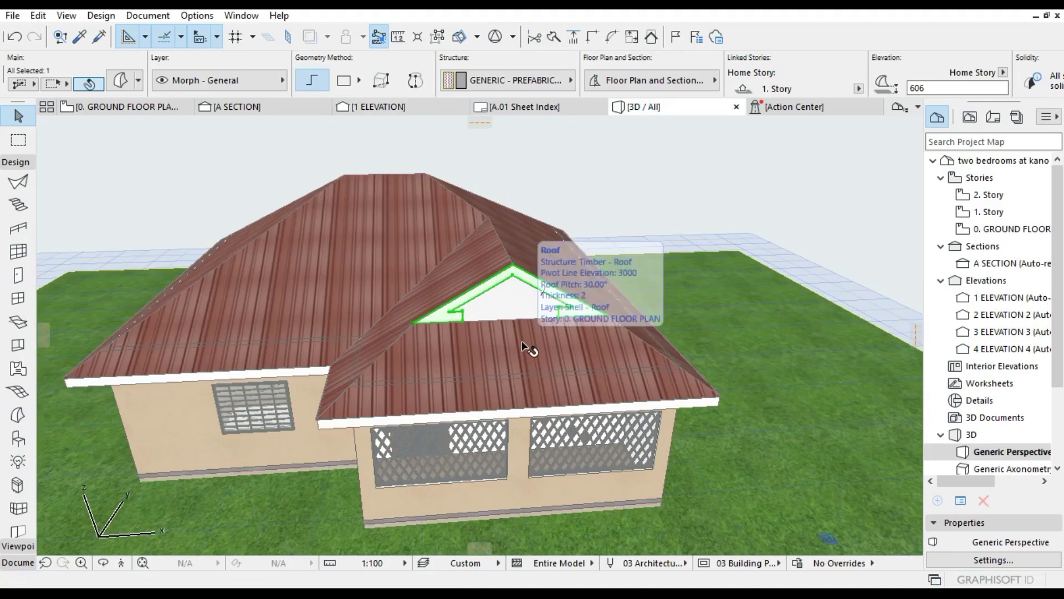
pyautogui.hotkey('ctrl', 't')
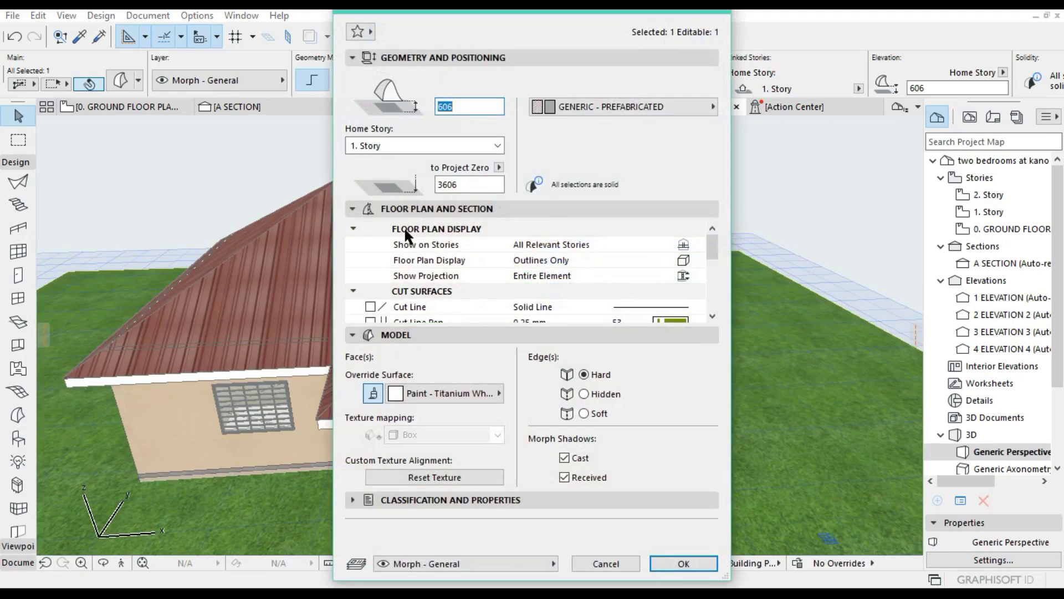
pyautogui.scroll(-3, 637, 288)
pyautogui.click(641, 242)
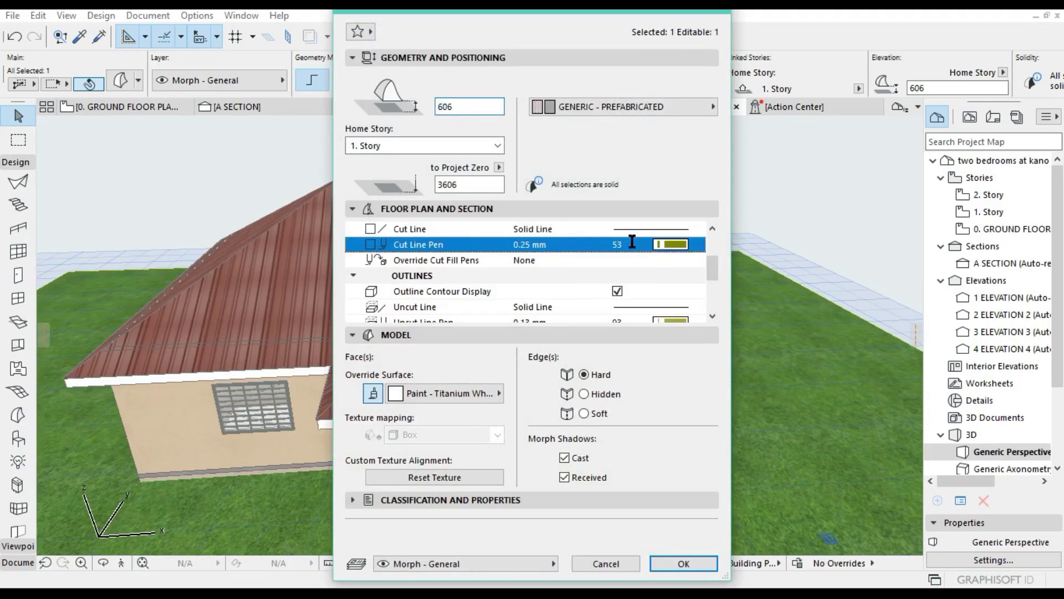
pyautogui.write('2')
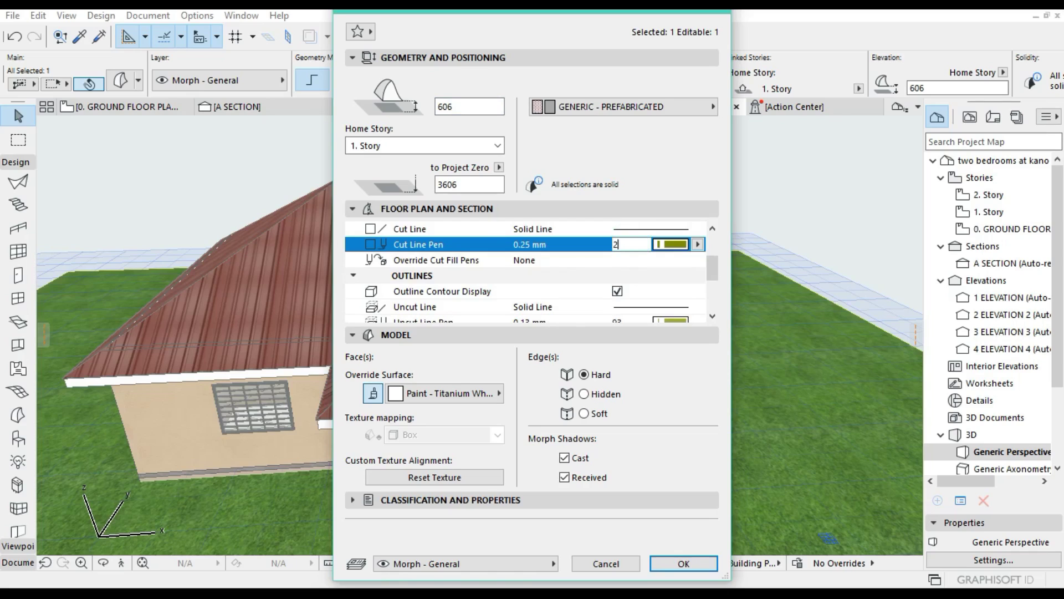
pyautogui.press('Tab')
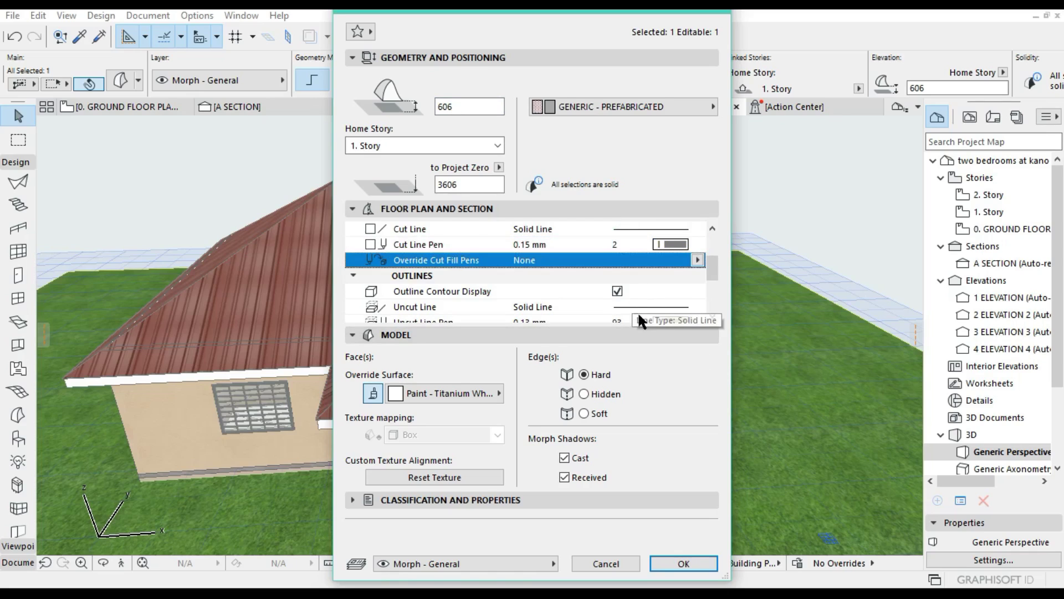
# Step: Set the morph's uncut line pen and cover fill foreground pen to 2, apply the settings and deselect the morph
pyautogui.scroll(-4, 637, 312)
pyautogui.scroll(3, 630, 232)
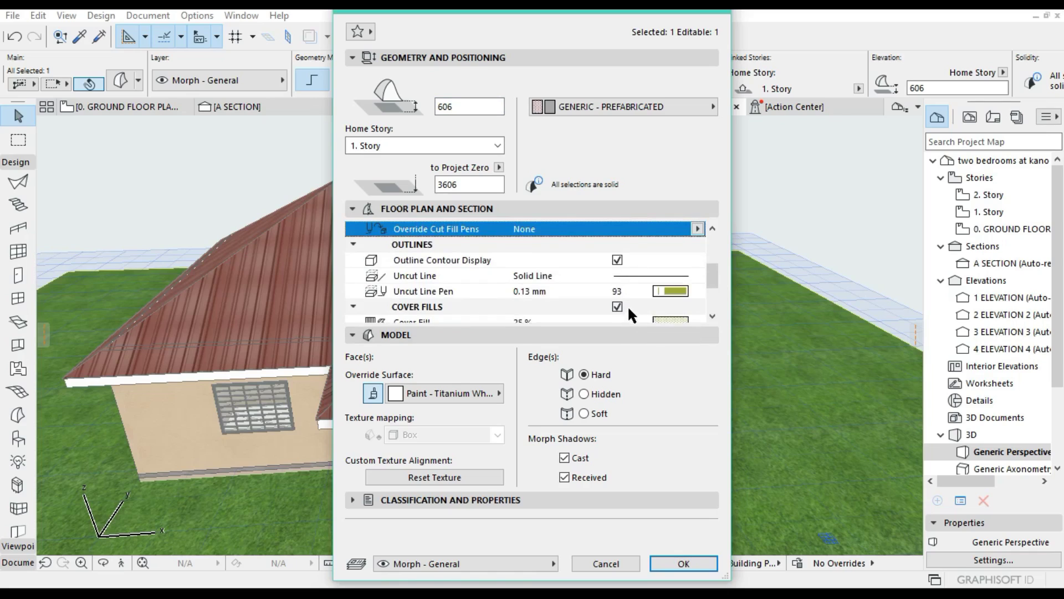
pyautogui.scroll(-5, 629, 300)
pyautogui.scroll(3, 628, 249)
pyautogui.scroll(2, 627, 261)
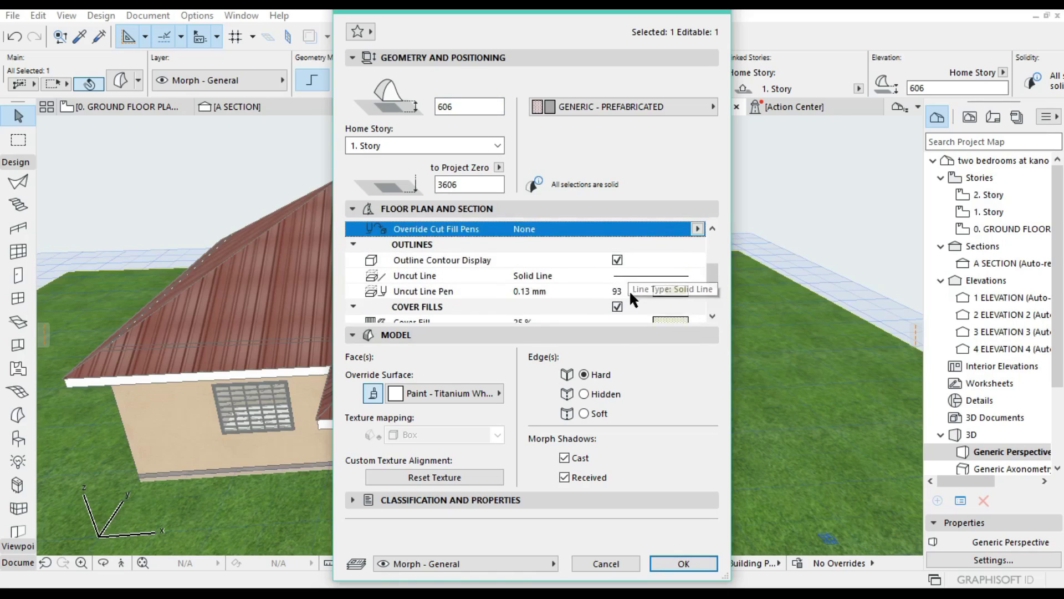
pyautogui.click(631, 291)
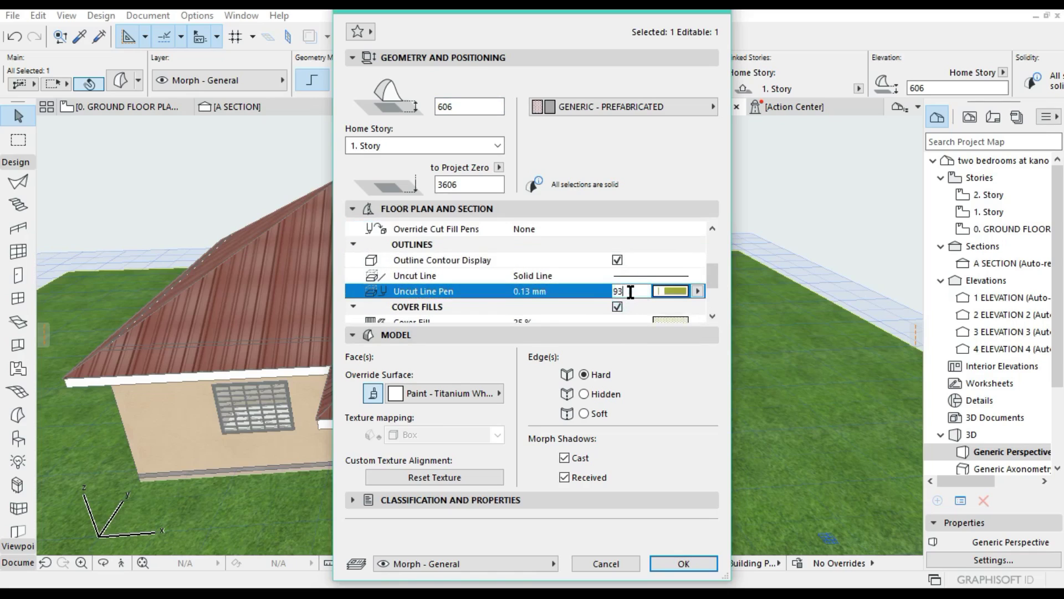
pyautogui.press('Tab')
pyautogui.press('Tab')
pyautogui.press('Tab')
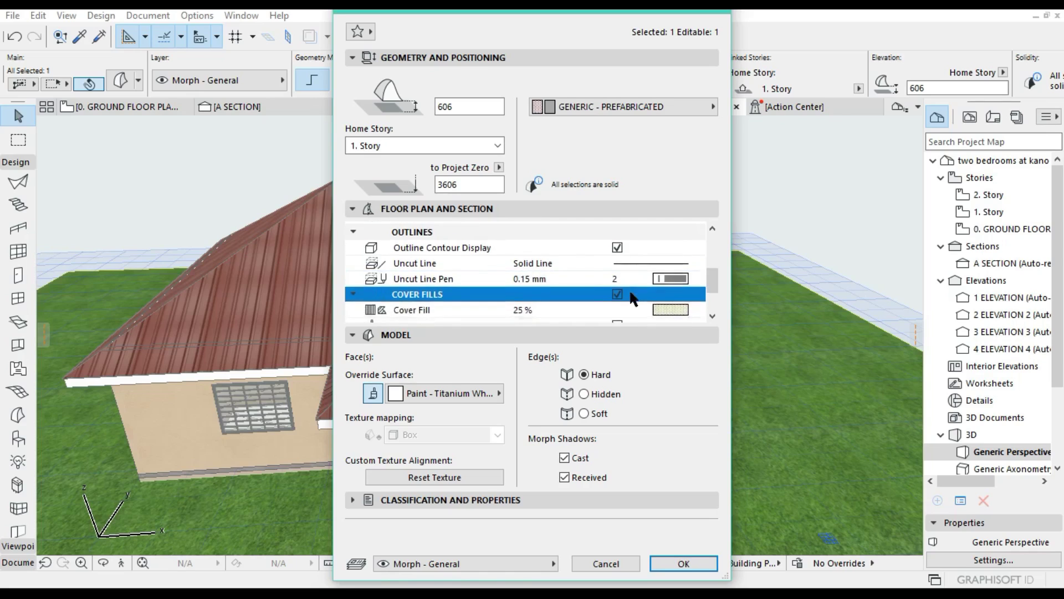
pyautogui.press('Tab')
pyautogui.press('Tab')
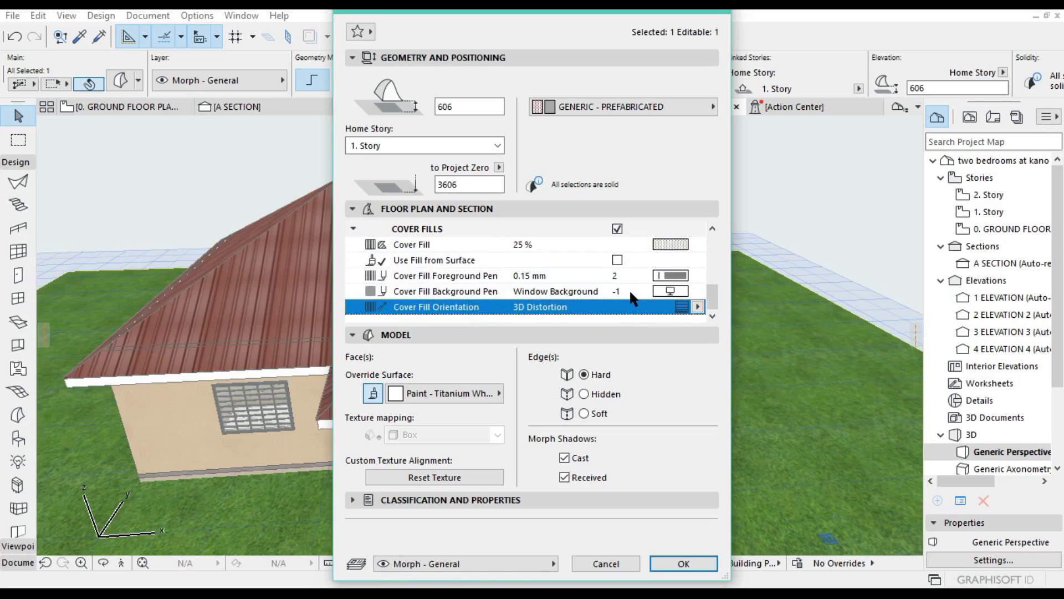
pyautogui.click(684, 563)
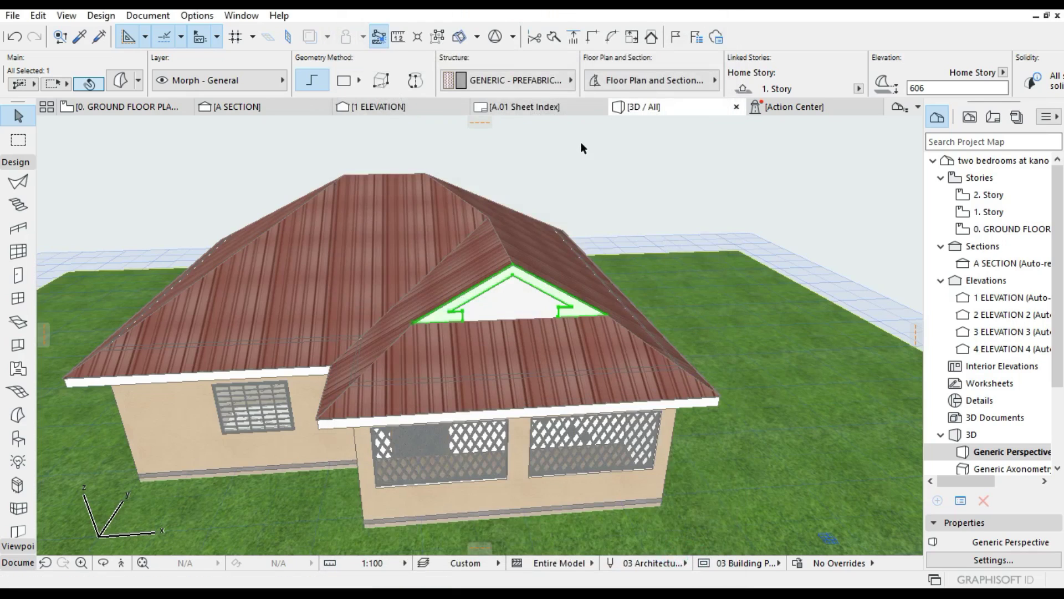
pyautogui.click(637, 208)
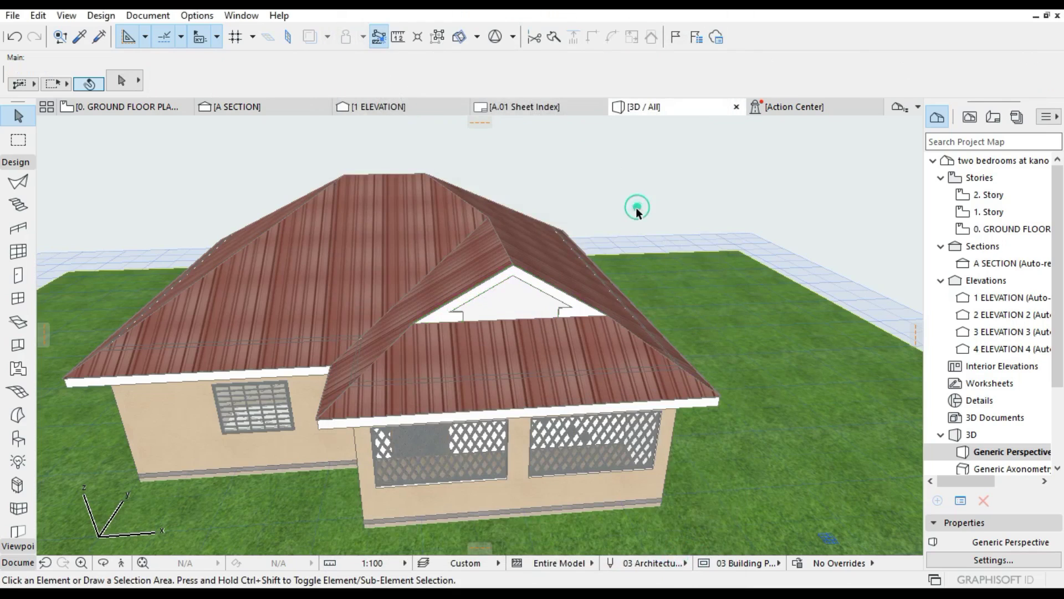
pyautogui.scroll(2, 505, 303)
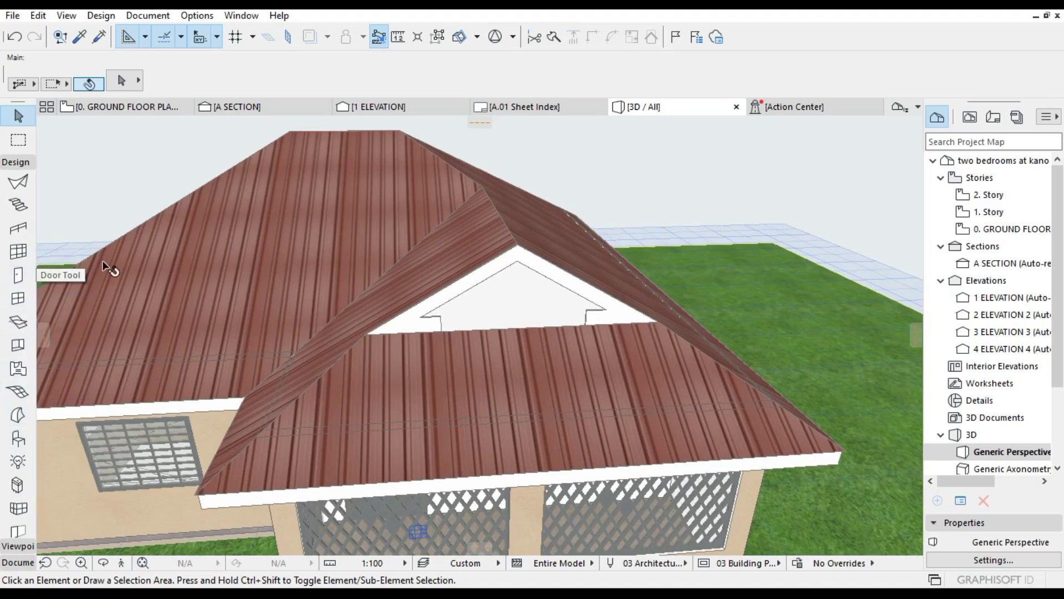
pyautogui.scroll(5, 16, 333)
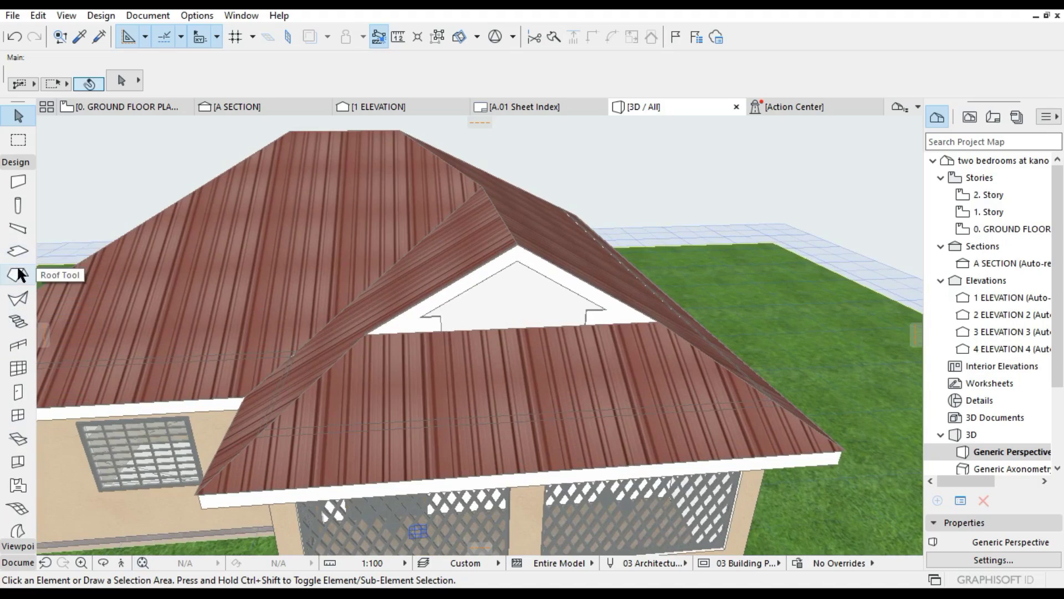
pyautogui.click(18, 274)
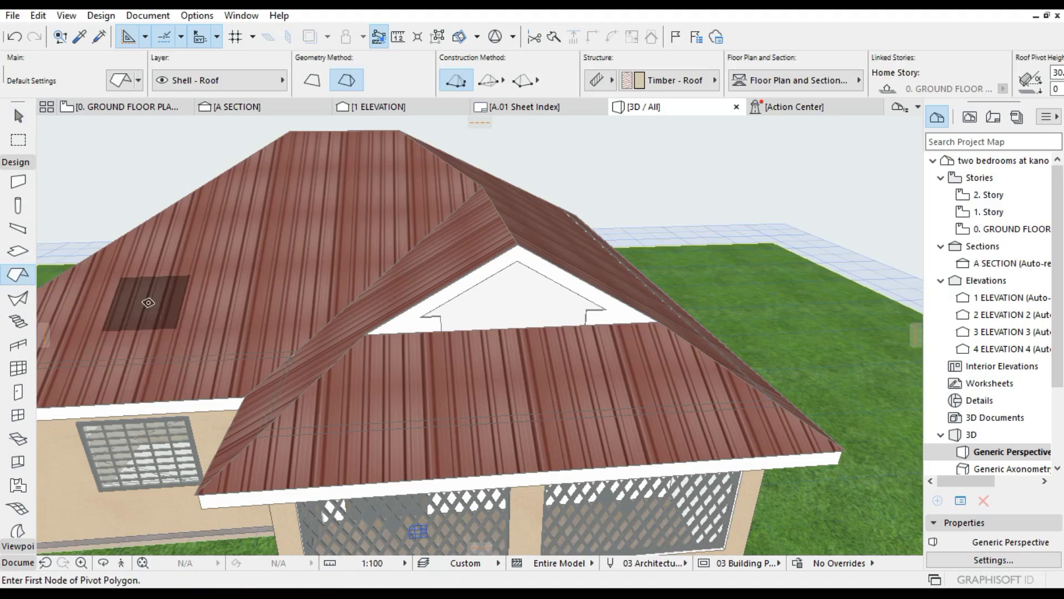
pyautogui.hotkey('ctrl', 'a')
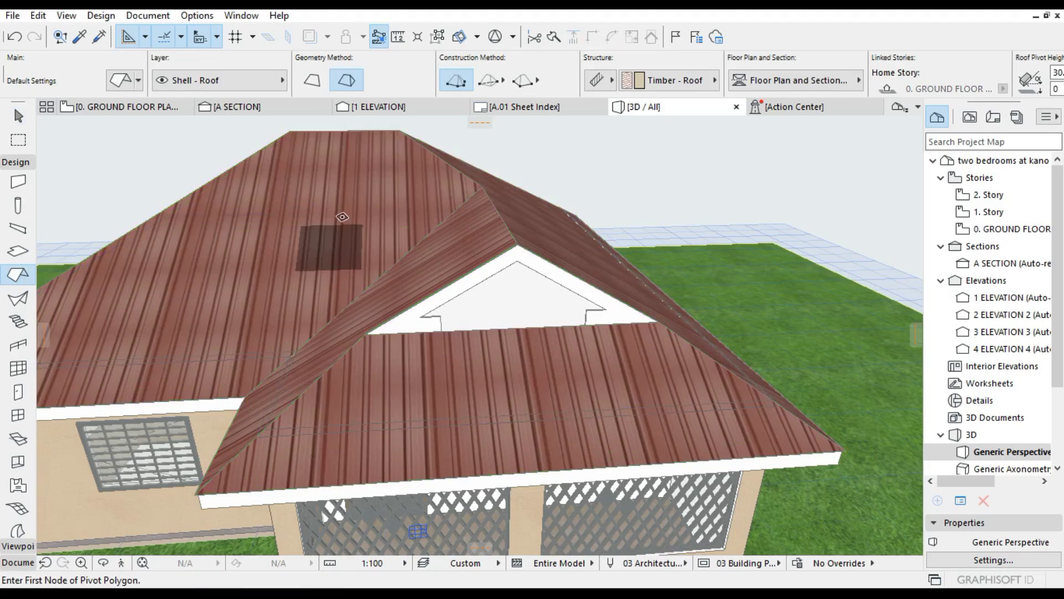
pyautogui.click(19, 116)
pyautogui.keyDown('shift'); pyautogui.moveTo(66, 375); pyautogui.dragTo(87, 434, button='middle'); pyautogui.keyUp('shift')
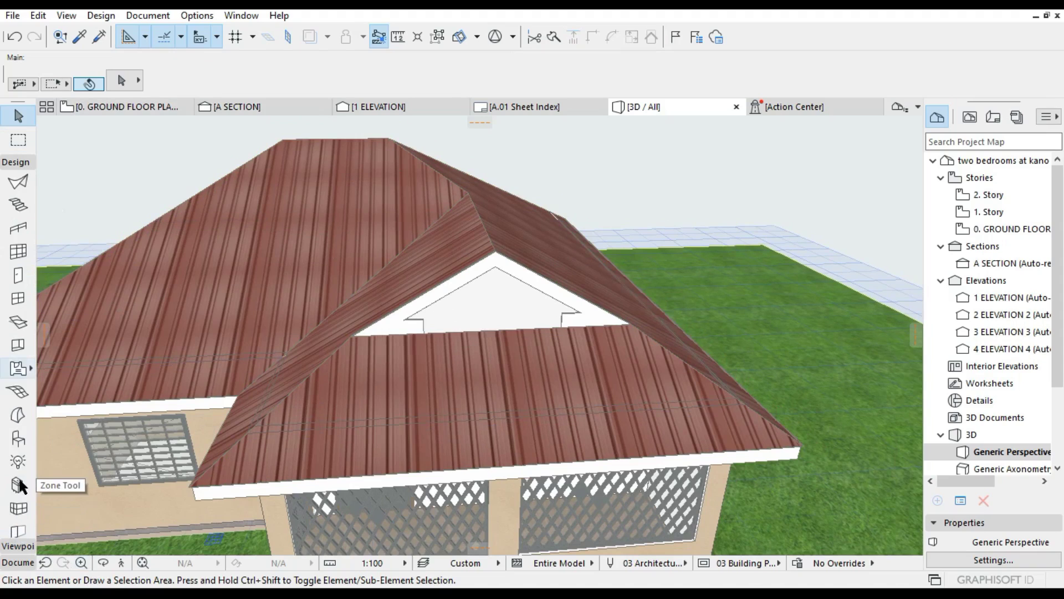
# Step: On the ground floor plan, open the Object default settings, search for "louver" and choose Half Round Gable Louver 26
pyautogui.scroll(-5, 17, 488)
pyautogui.click(20, 430)
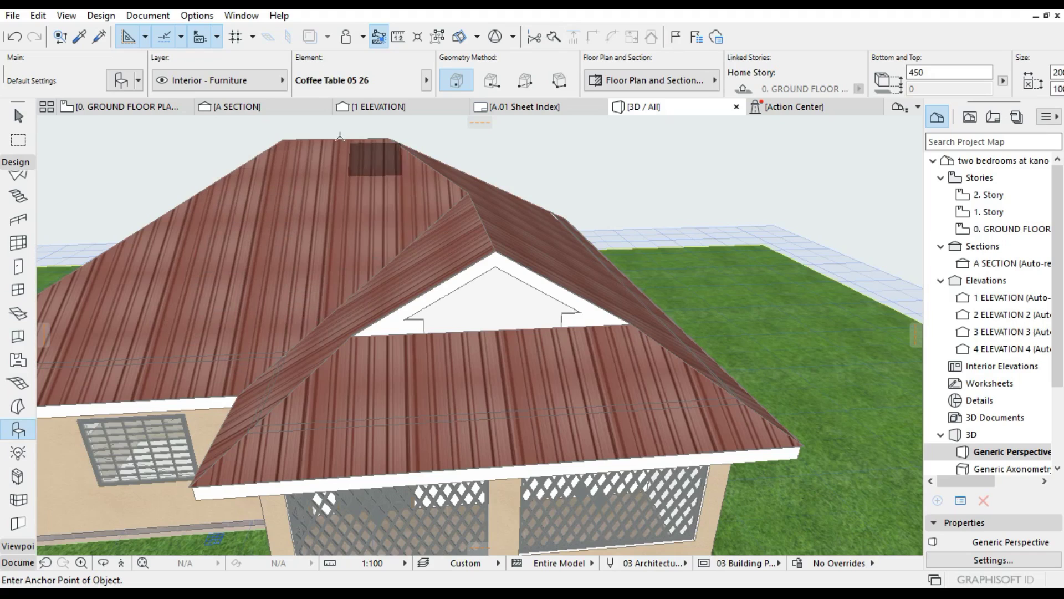
pyautogui.click(155, 105)
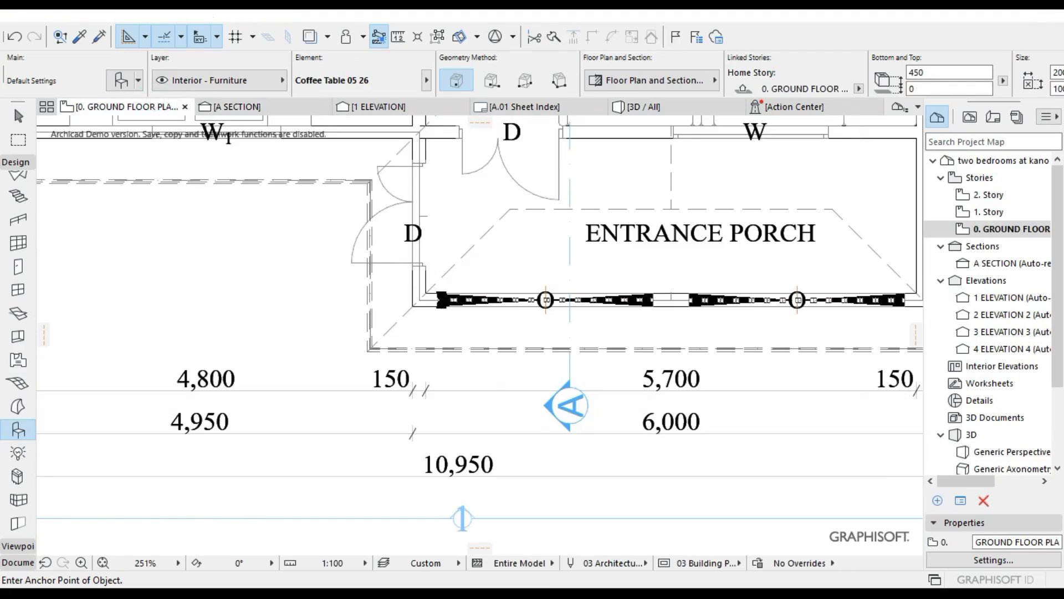
pyautogui.hotkey('ctrl', 't')
pyautogui.click(333, 80)
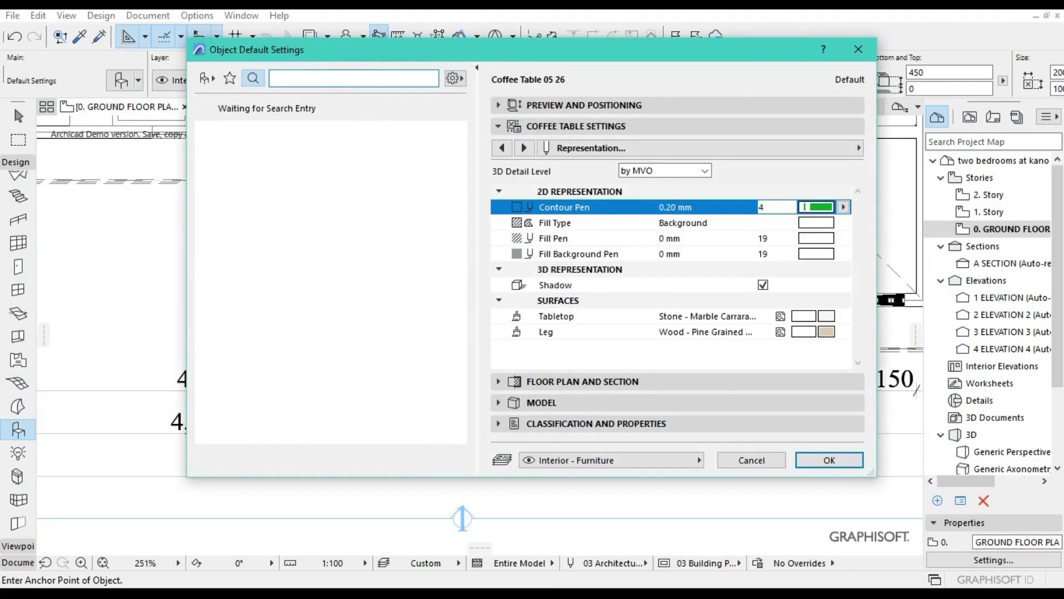
pyautogui.write('lo')
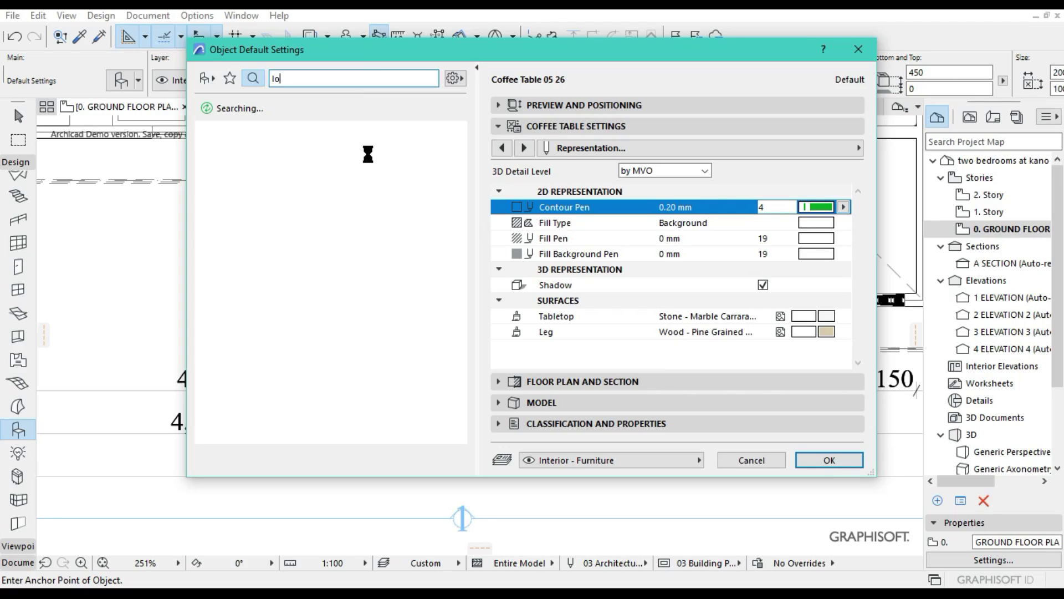
pyautogui.write('uver')
pyautogui.click(395, 314)
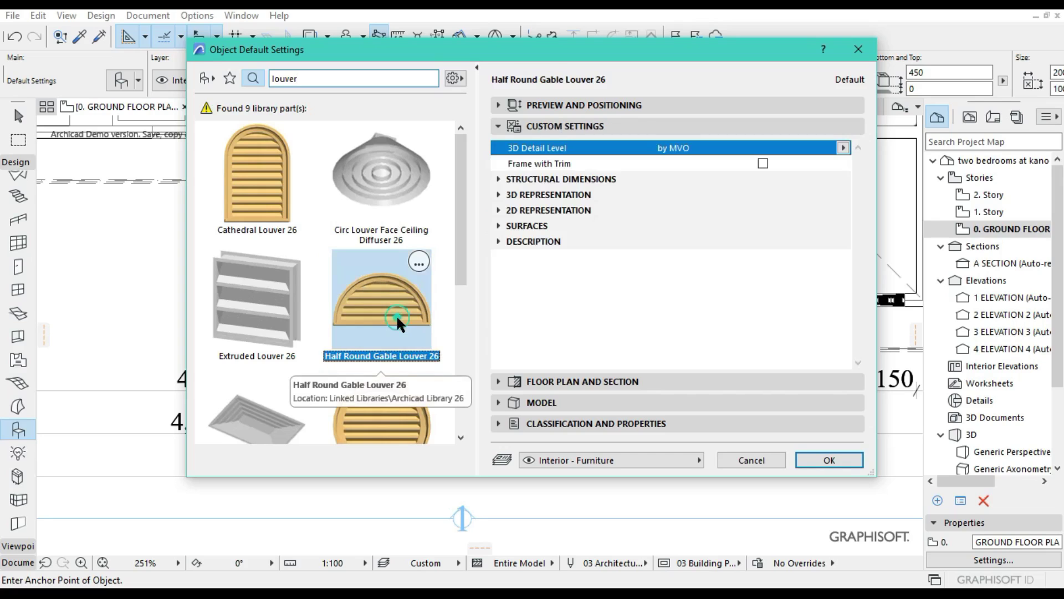
# Step: Set the louver's width to 4500 mm, anchor it at its middle point and rotate it to 0°
pyautogui.click(586, 106)
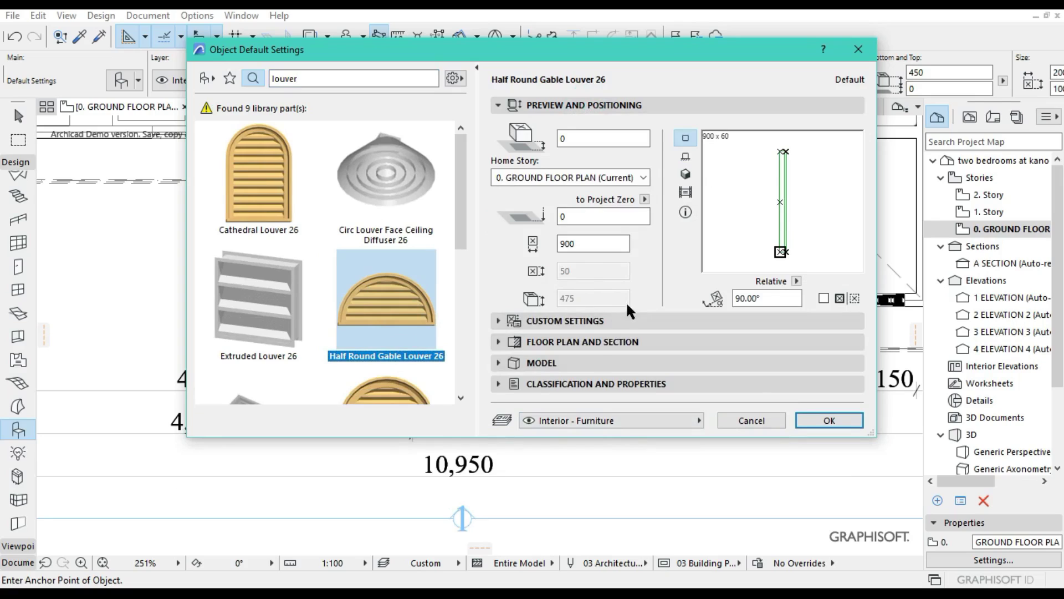
pyautogui.doubleClick(601, 244)
pyautogui.write('9')
pyautogui.write('45')
pyautogui.click(782, 201)
pyautogui.click(761, 244)
pyautogui.click(761, 244)
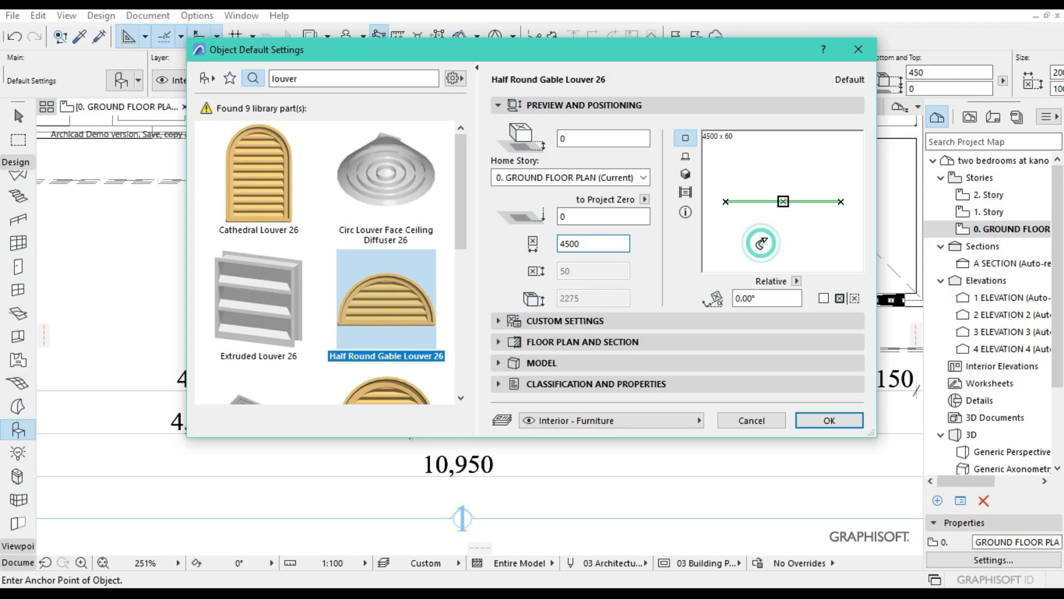
# Step: Examine the louver's custom settings, including its structural dimensions, and return to the preview and positioning settings
pyautogui.click(593, 319)
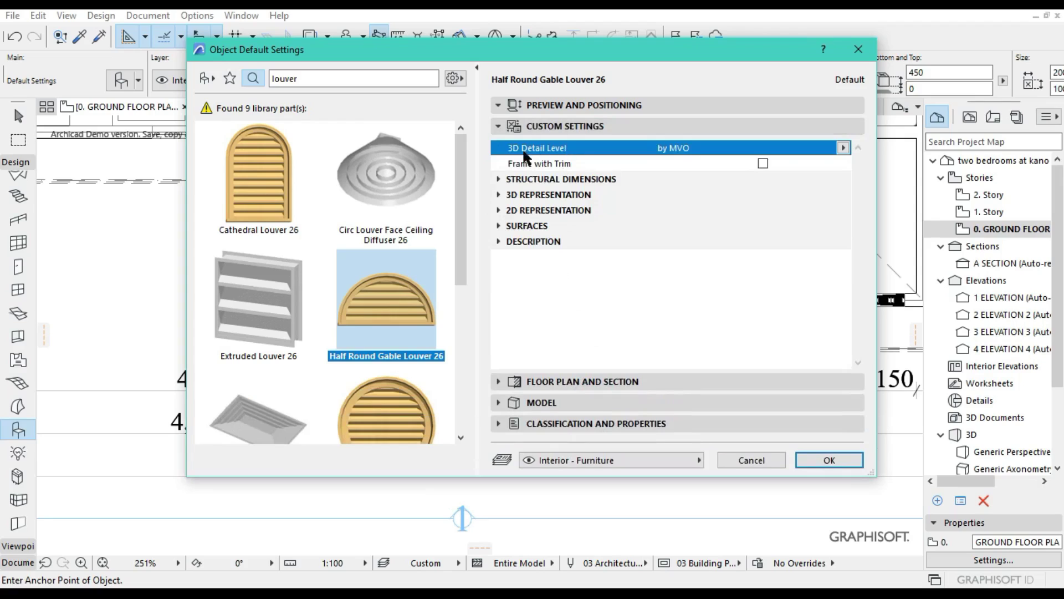
pyautogui.click(578, 183)
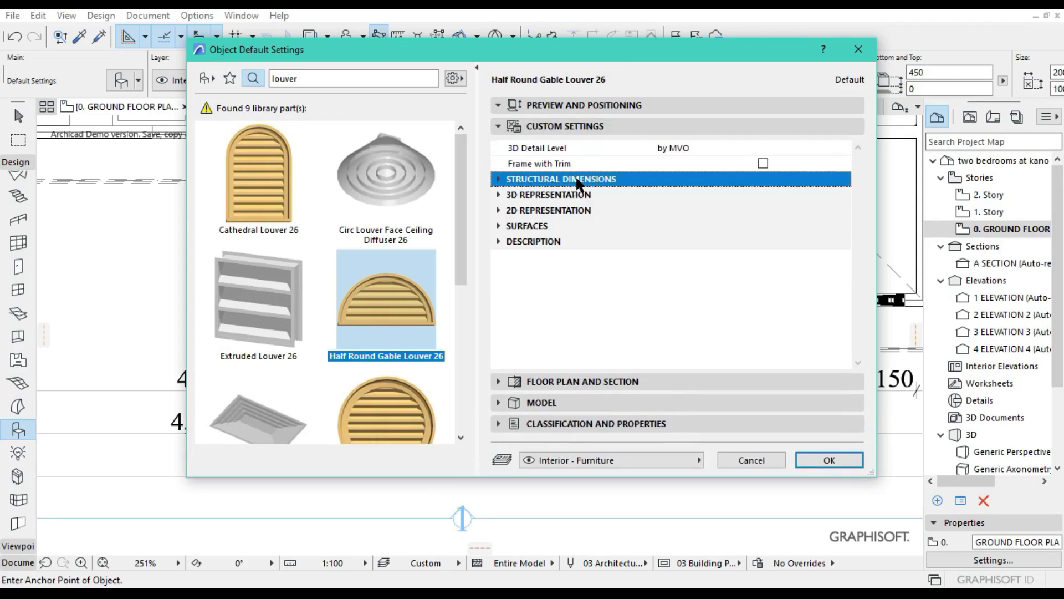
pyautogui.click(508, 182)
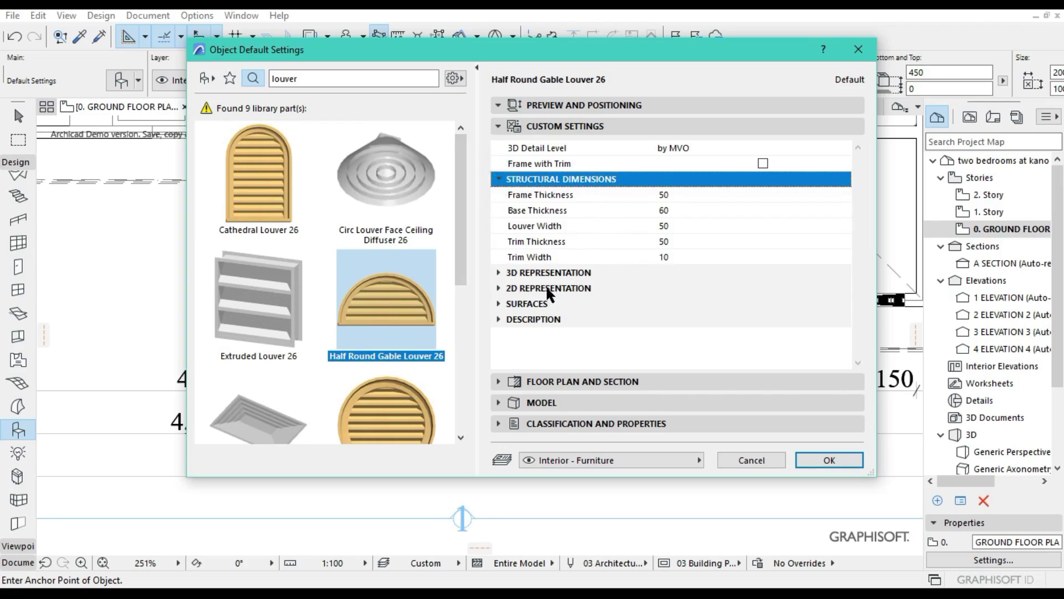
pyautogui.click(534, 125)
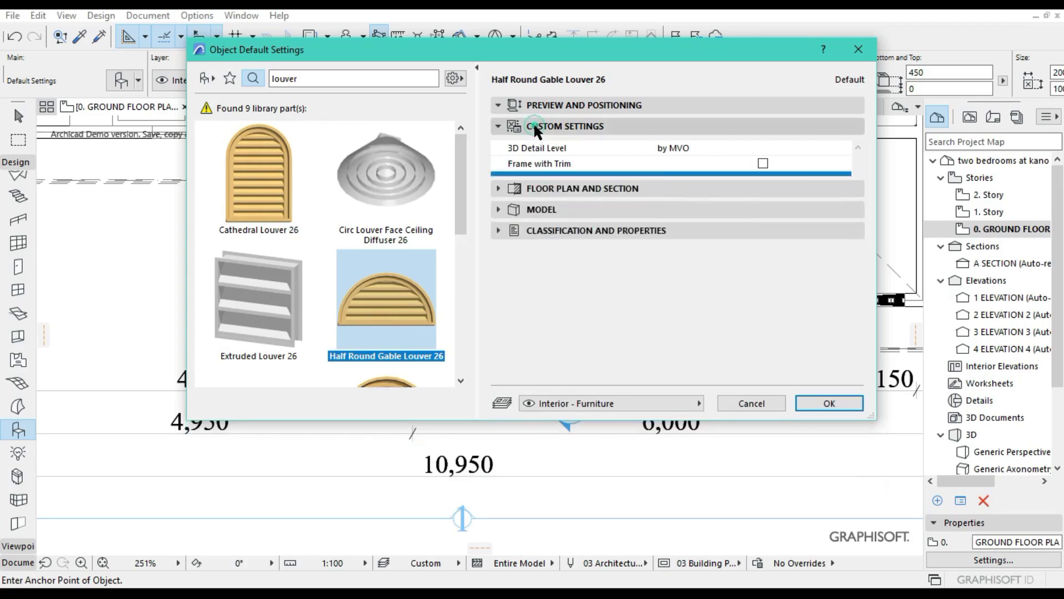
pyautogui.click(551, 105)
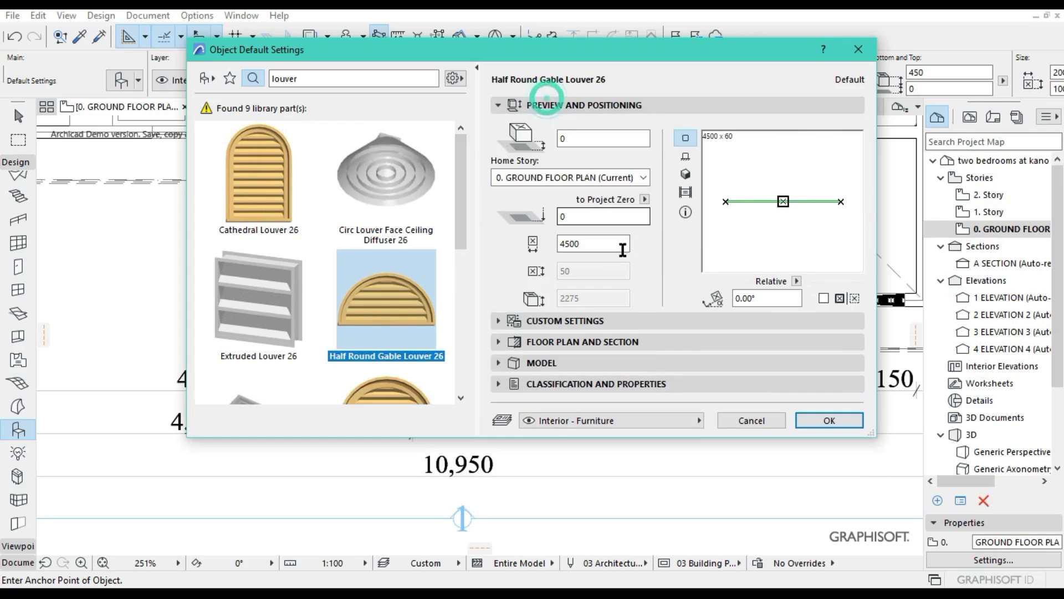
# Step: Set the louver's base elevation to Project Zero to 4500 mm
pyautogui.click(590, 293)
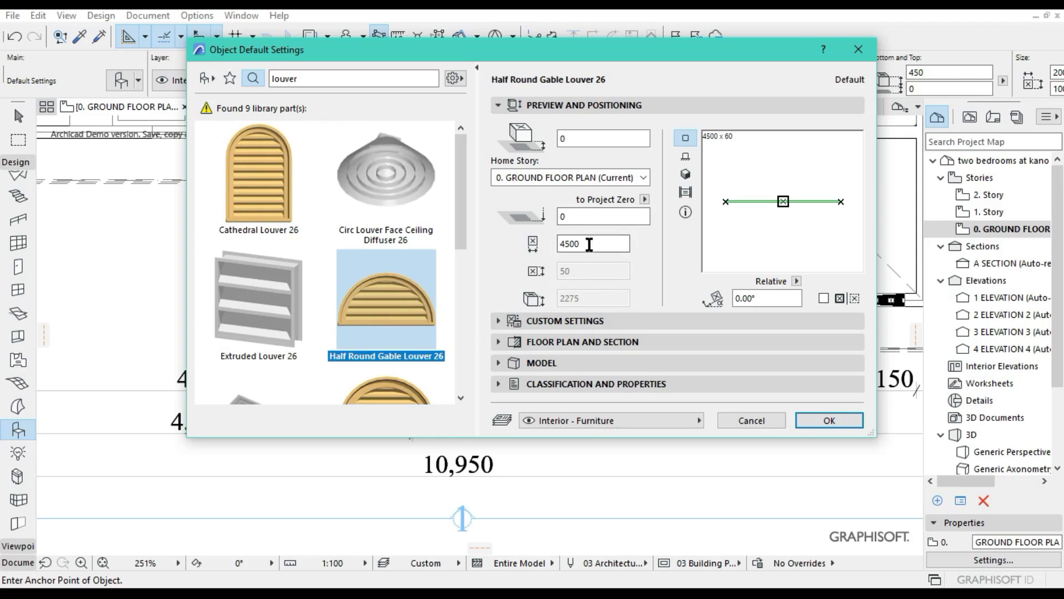
pyautogui.click(581, 217)
pyautogui.press('BackSpace')
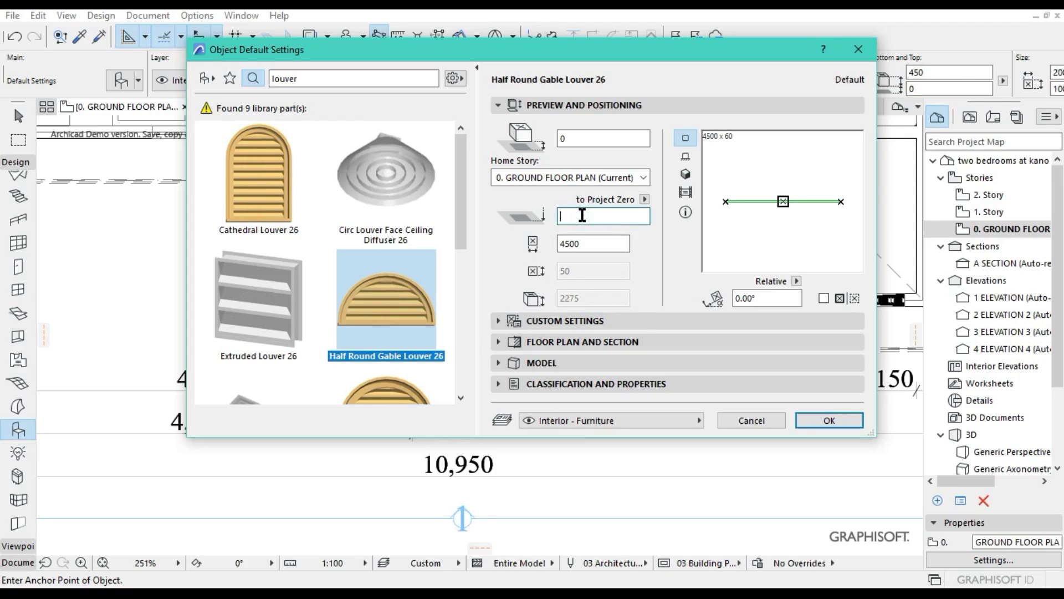
pyautogui.write('2')
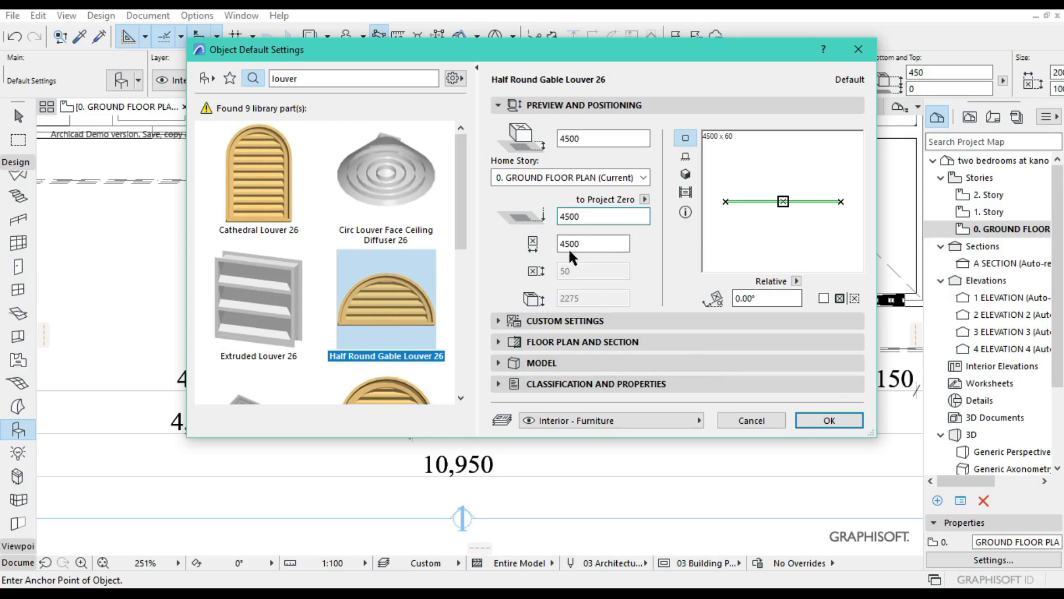
# Step: Set the louver's width to 3500 mm and its rotation to 180°, and accept the default settings
pyautogui.click(591, 245)
pyautogui.write('45')
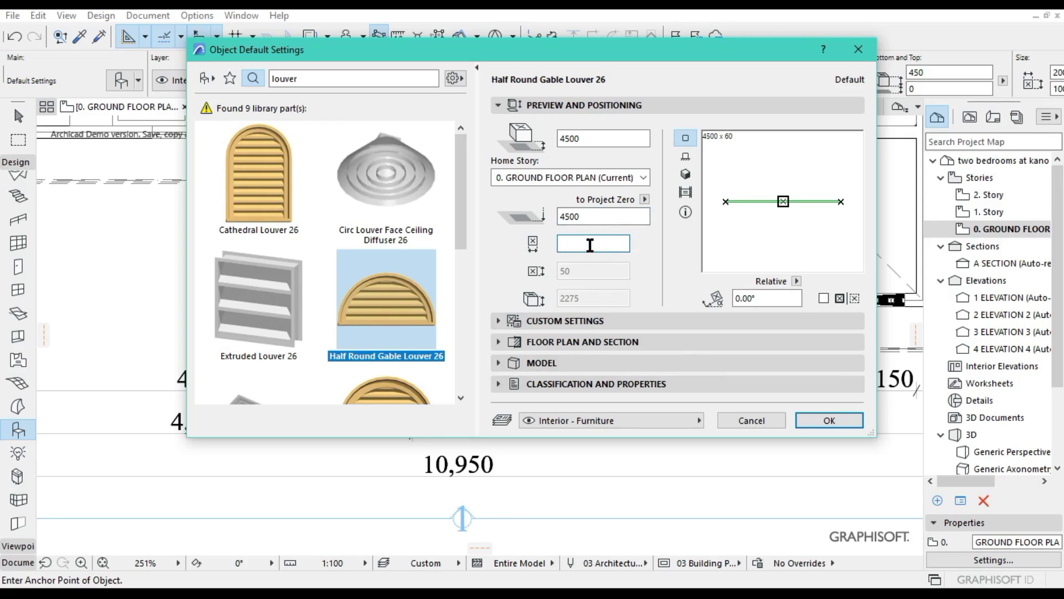
pyautogui.write('3500')
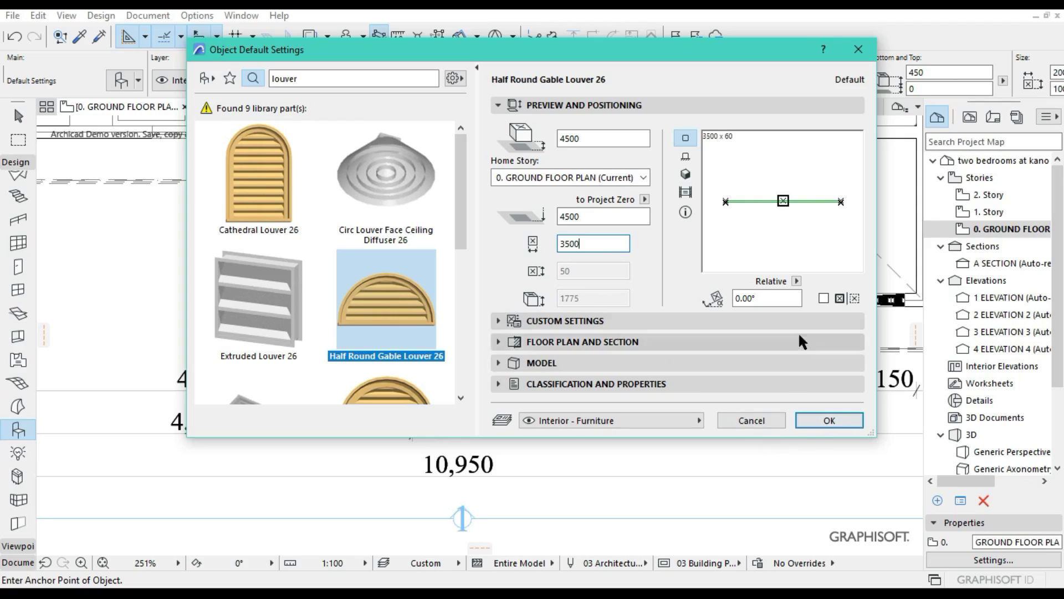
pyautogui.click(767, 240)
pyautogui.click(767, 241)
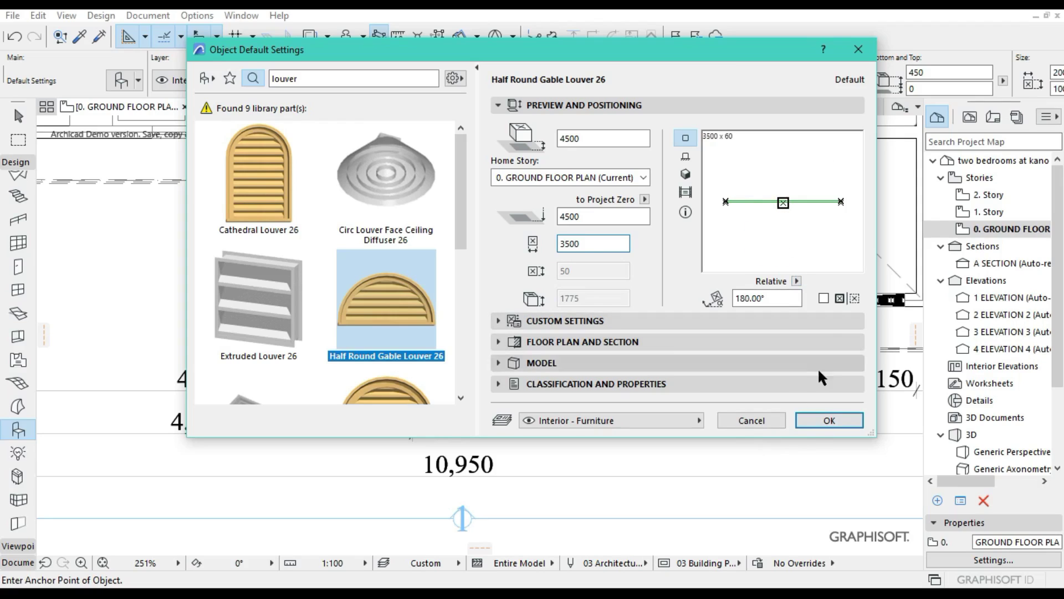
pyautogui.click(830, 420)
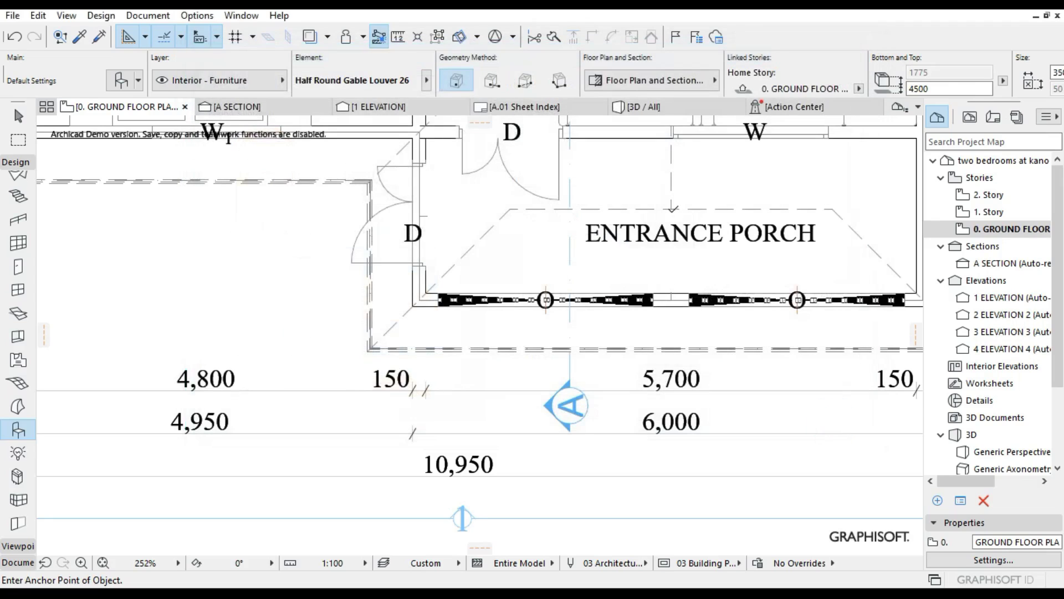
# Step: Place the louver on the porch roof's dashed centre line, just above the dashed line over the ENTRANCE PORCH text
pyautogui.scroll(3, 675, 209)
pyautogui.scroll(3, 676, 203)
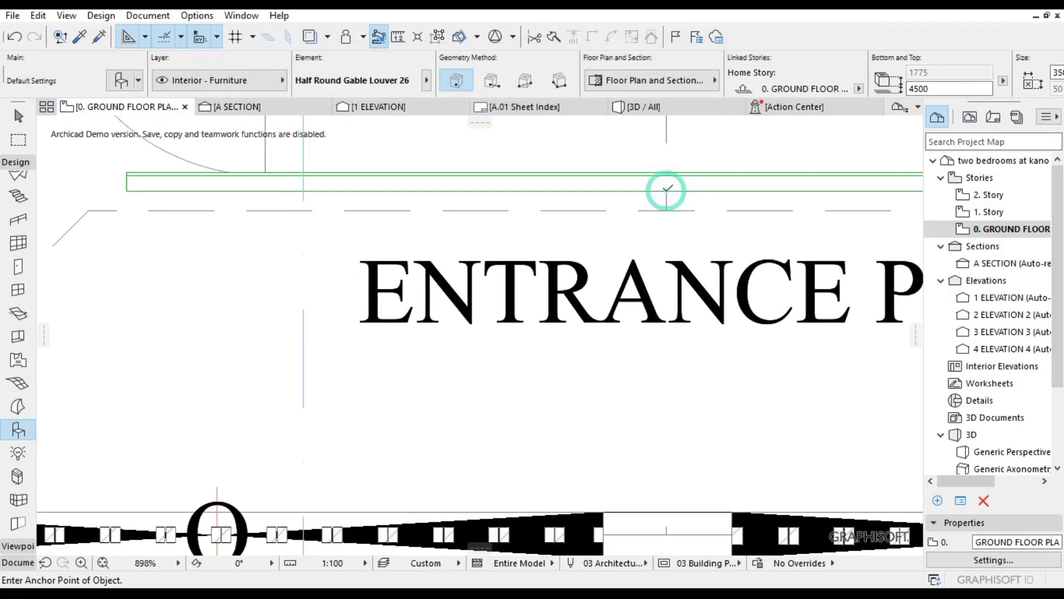
pyautogui.scroll(-2, 662, 199)
pyautogui.scroll(-1, 659, 212)
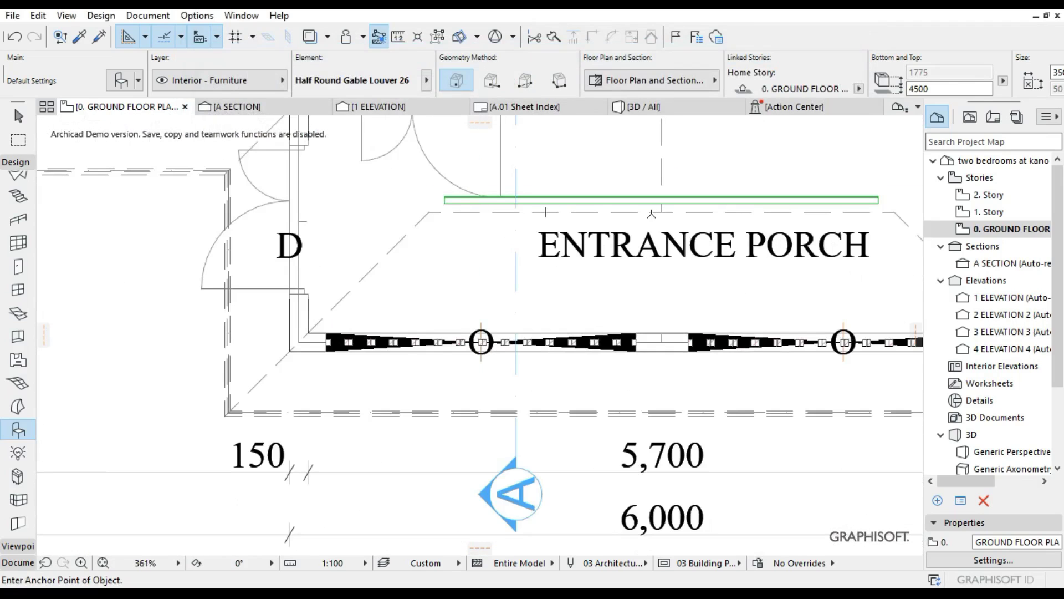
pyautogui.press('Escape')
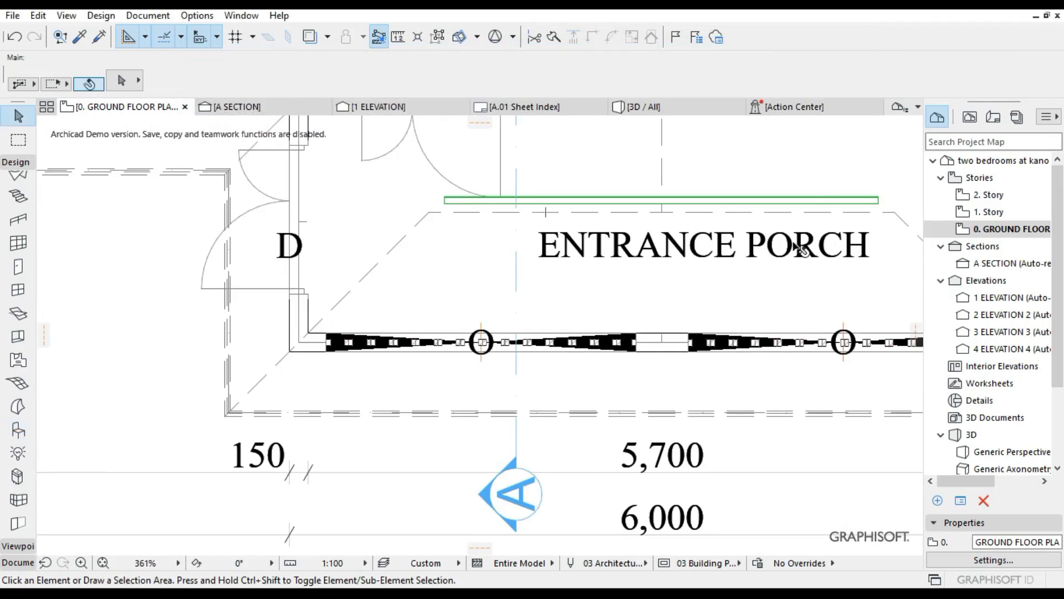
# Step: Open the settings of the placed gable louver and set its width to 4000 mm
pyautogui.click(815, 201)
pyautogui.hotkey('ctrl', 't')
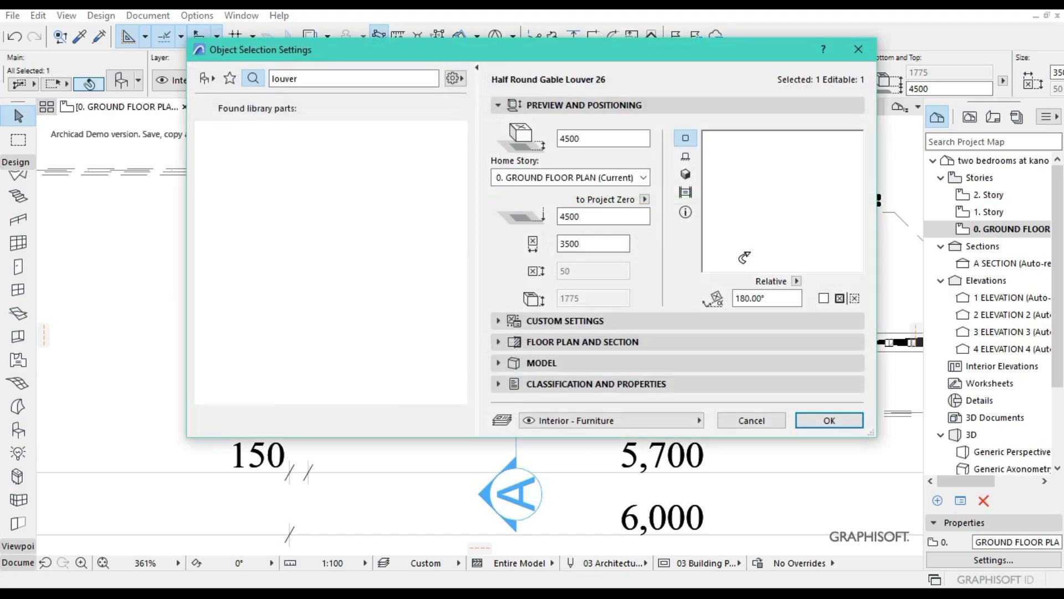
pyautogui.doubleClick(597, 242)
pyautogui.write('3')
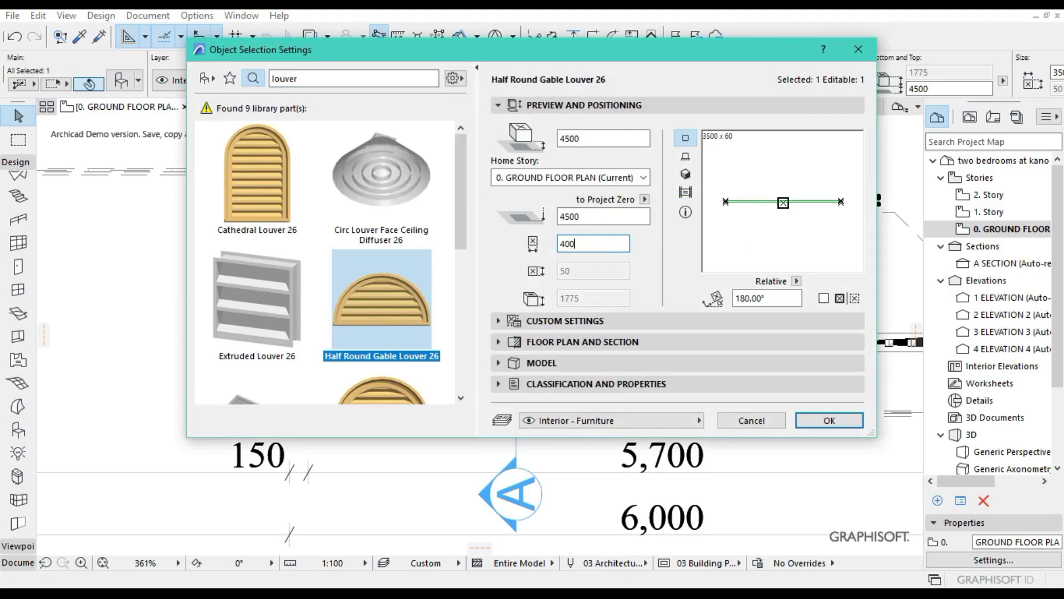
pyautogui.click(830, 419)
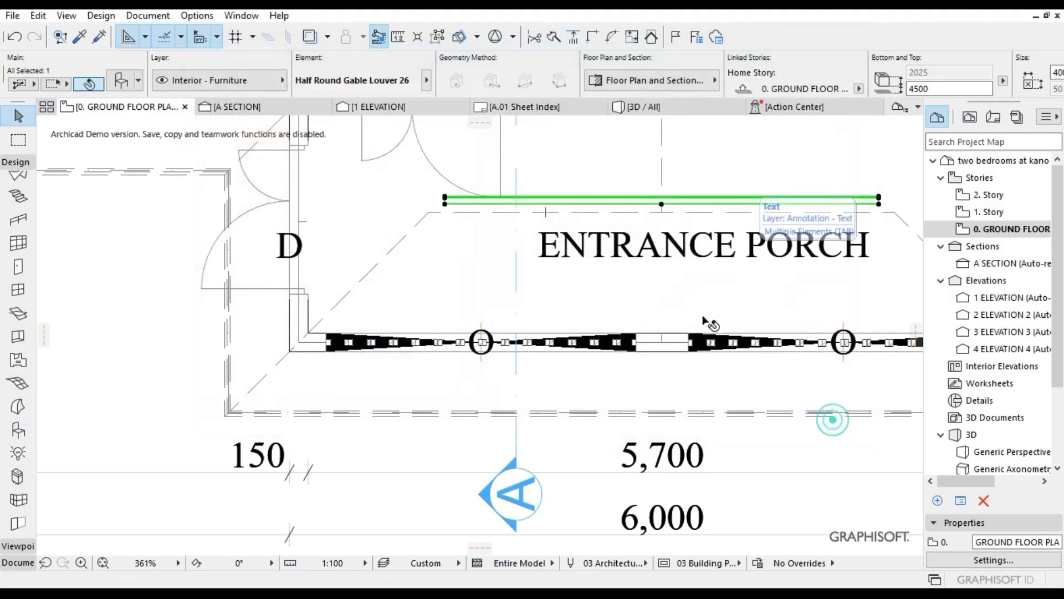
# Step: Switch to the 3D view of the model and select the half round gable louver above the porch gable
pyautogui.click(624, 107)
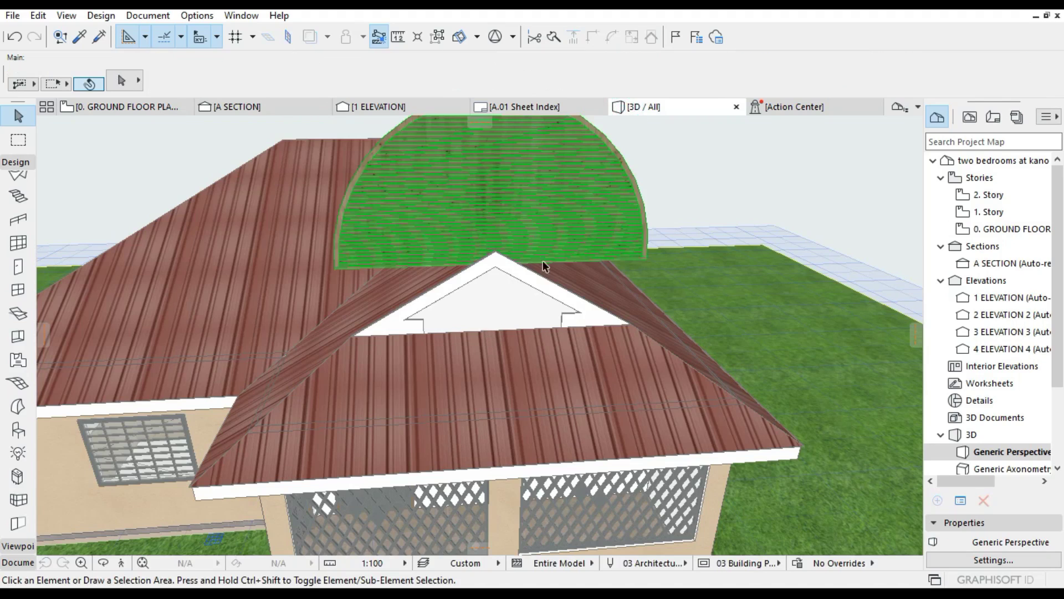
pyautogui.scroll(2, 517, 290)
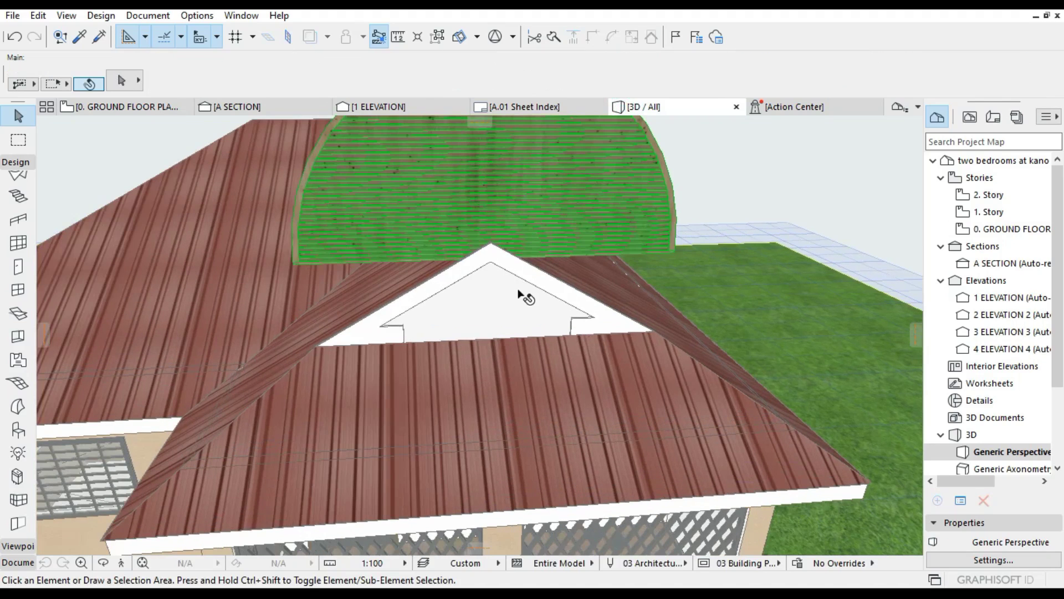
pyautogui.click(564, 216)
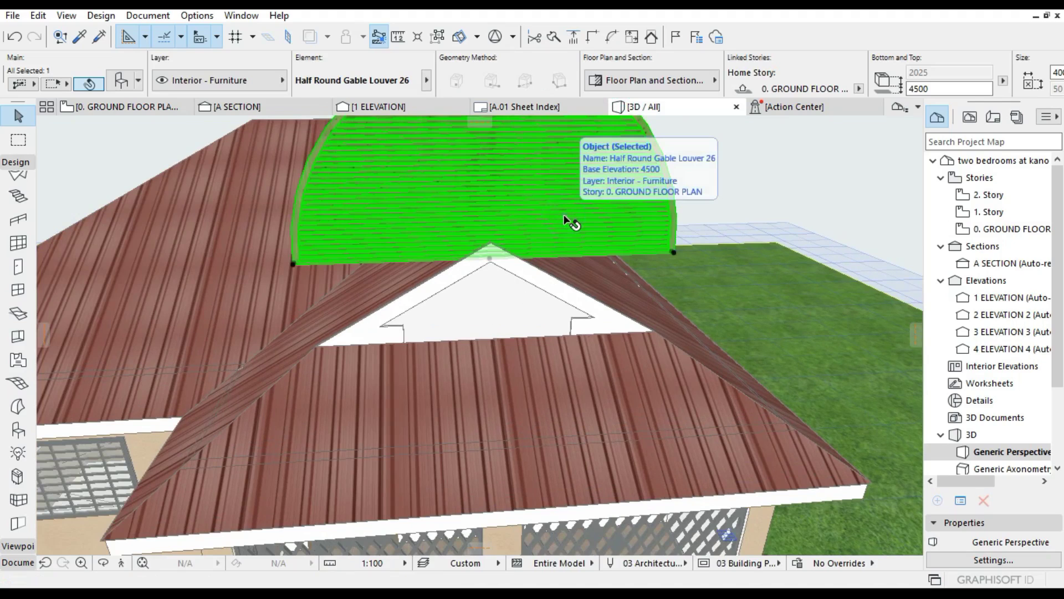
# Step: Set the selected louver's base elevation to Project Zero to 3800 mm
pyautogui.doubleClick(564, 217)
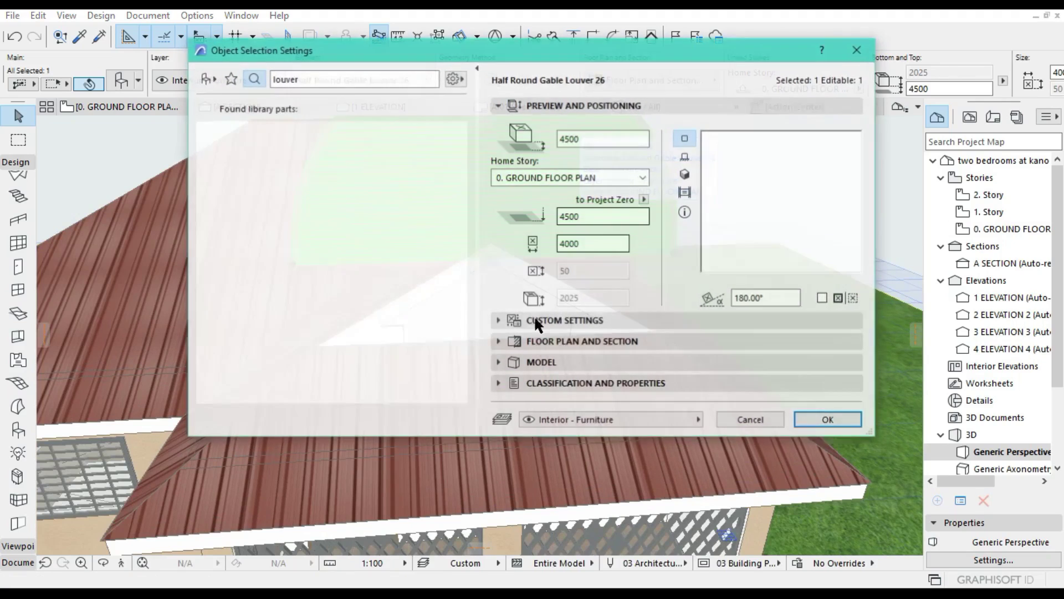
pyautogui.click(603, 215)
pyautogui.doubleClick(604, 215)
pyautogui.write('4')
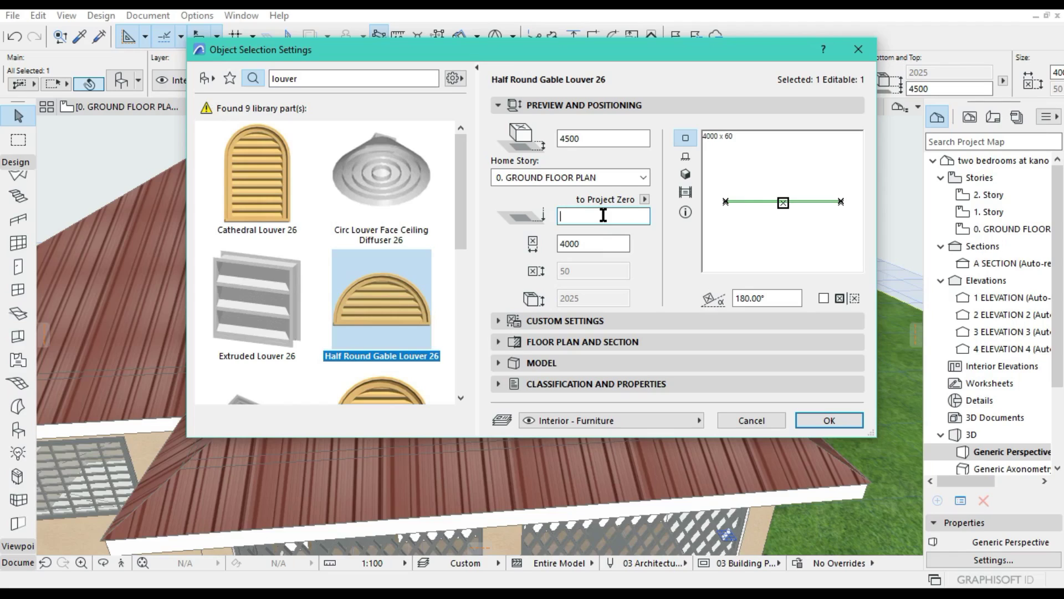
pyautogui.write('3800')
pyautogui.press('Return')
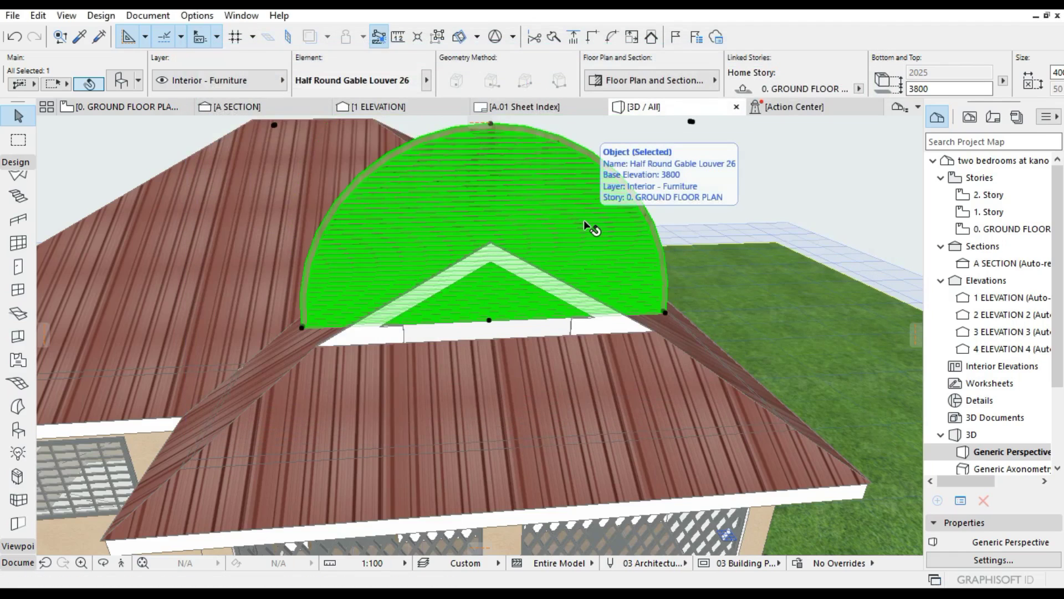
# Step: Lower the gable louver by setting its base elevation to Project Zero to 3000 mm, and deselect it
pyautogui.doubleClick(584, 219)
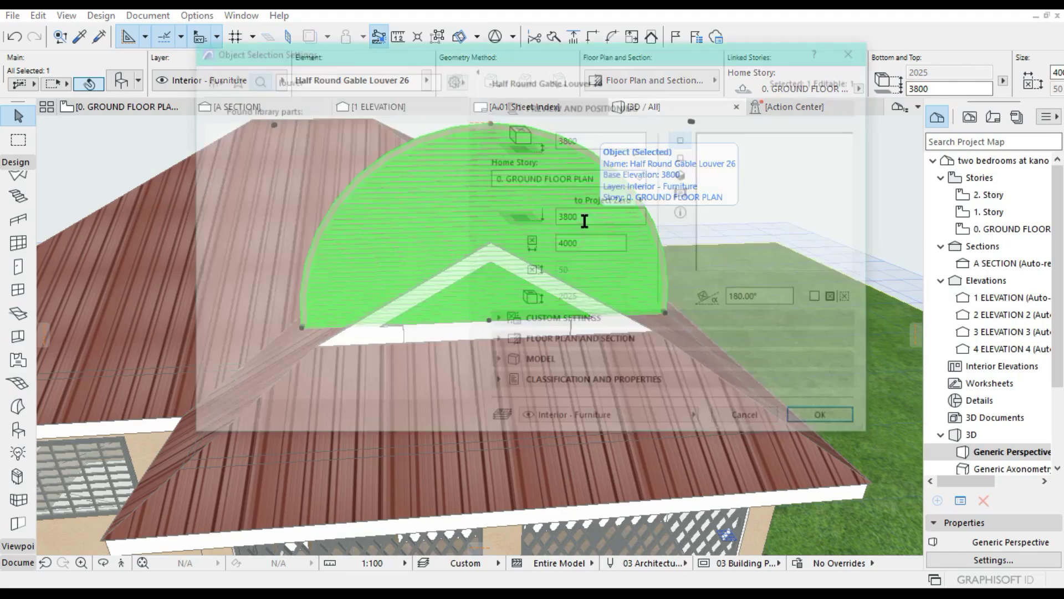
pyautogui.doubleClick(587, 216)
pyautogui.write('380')
pyautogui.press('BackSpace')
pyautogui.press('BackSpace')
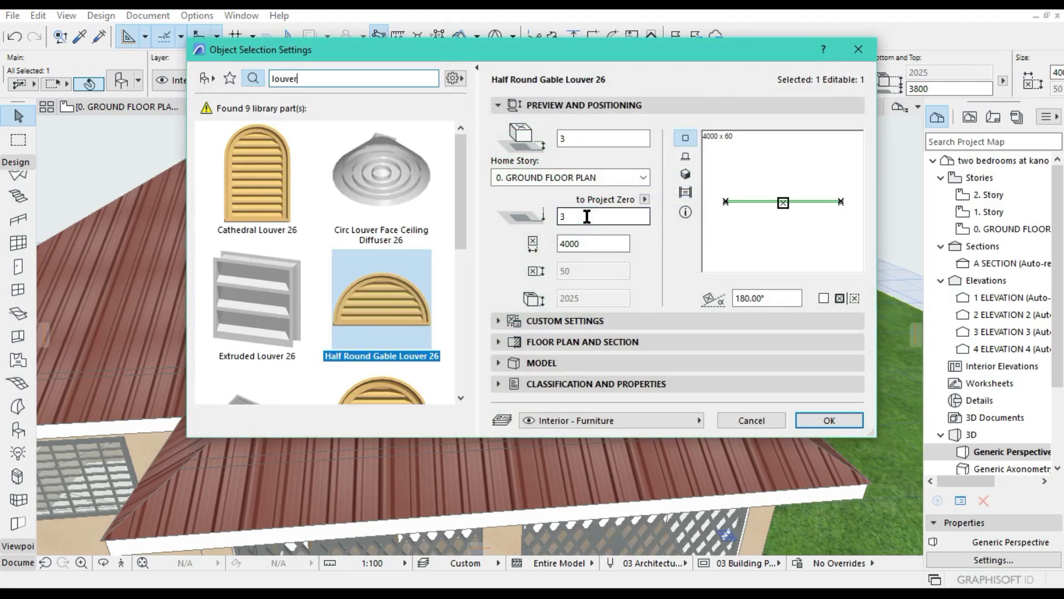
pyautogui.press('BackSpace')
pyautogui.write('000')
pyautogui.click(587, 216)
pyautogui.write('00')
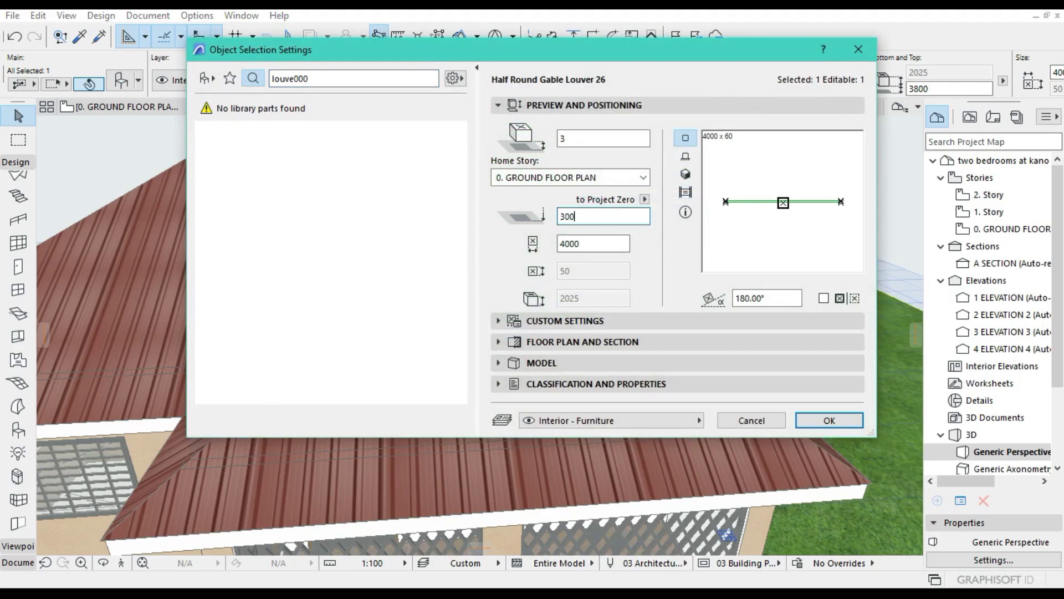
pyautogui.press('Return')
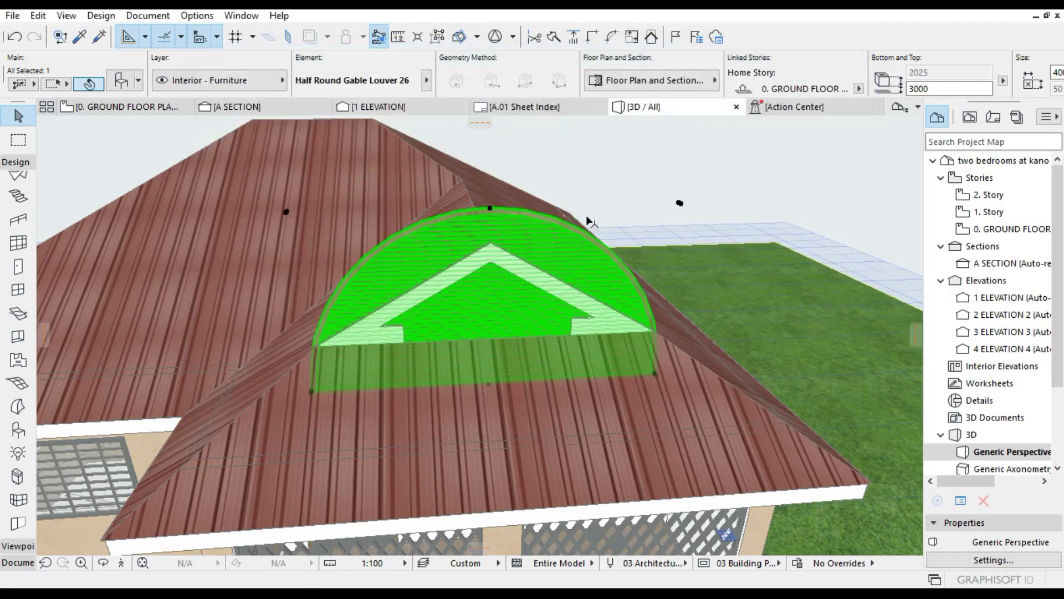
pyautogui.press('Escape')
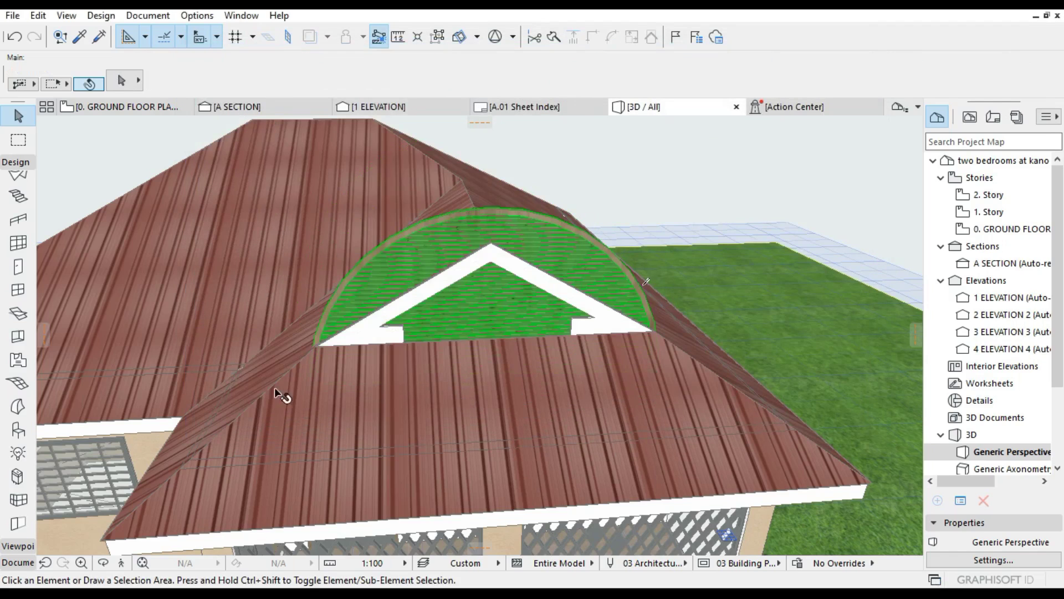
# Step: Select the louver together with the house roof and trim it to the roof, using the roofs from the current selection
pyautogui.click(102, 562)
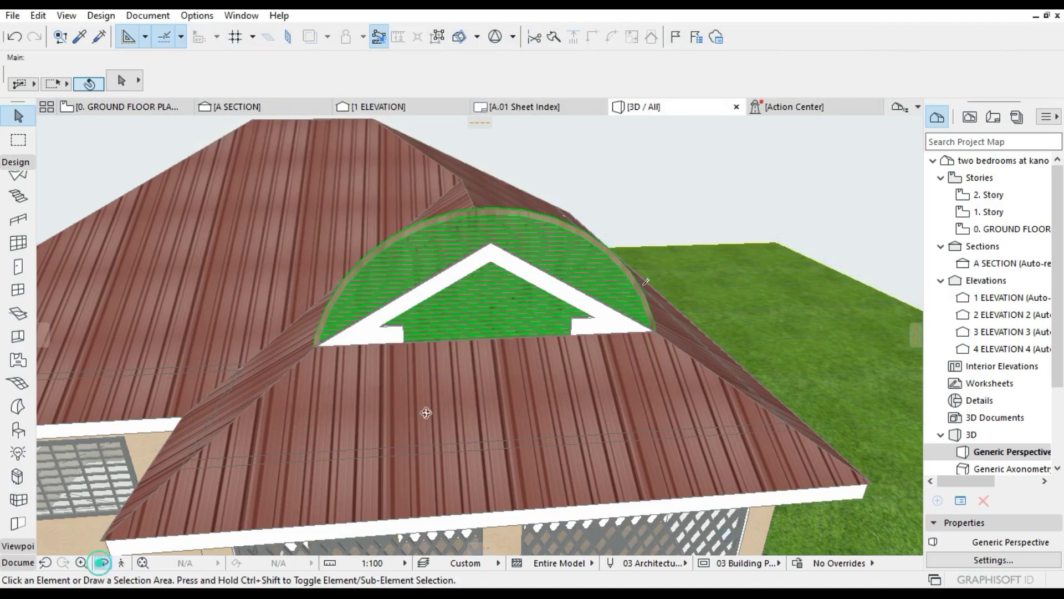
pyautogui.moveTo(513, 361); pyautogui.dragTo(428, 332)
pyautogui.click(391, 273)
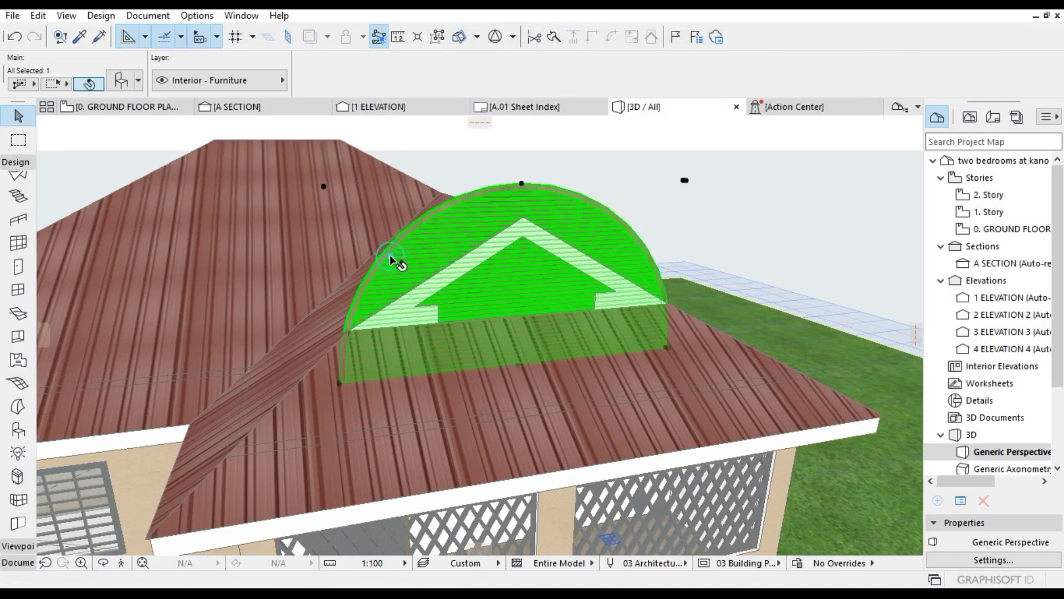
pyautogui.keyDown('shift'); pyautogui.click(344, 357); pyautogui.keyUp('shift')
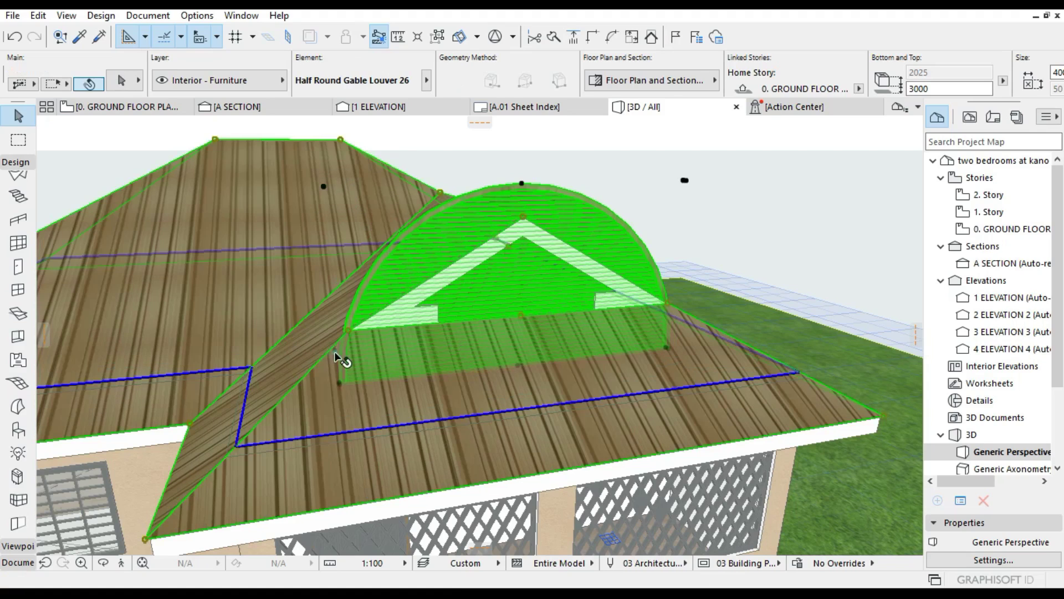
pyautogui.click(652, 36)
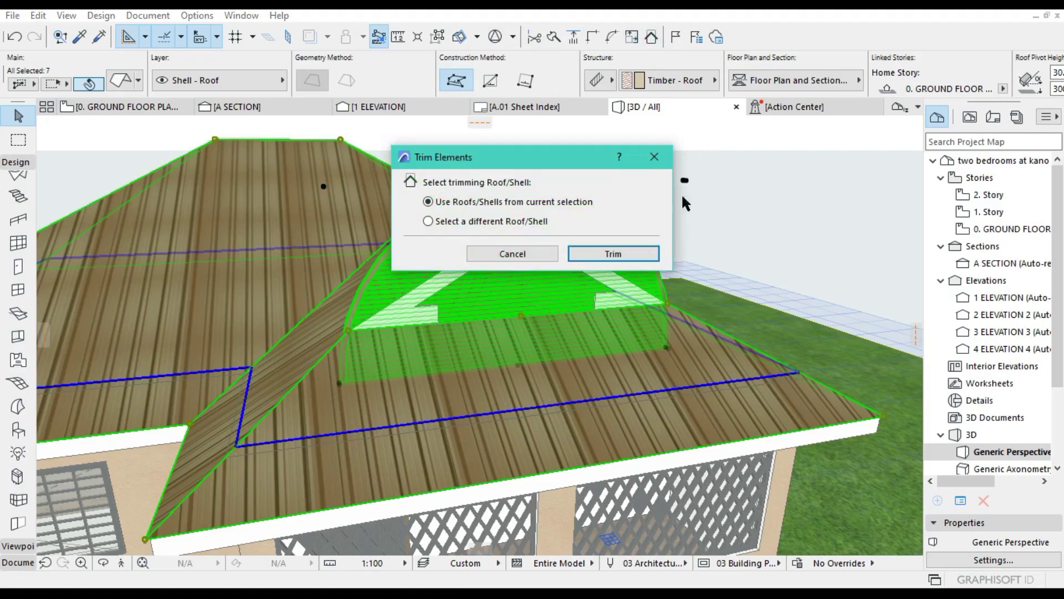
pyautogui.click(638, 251)
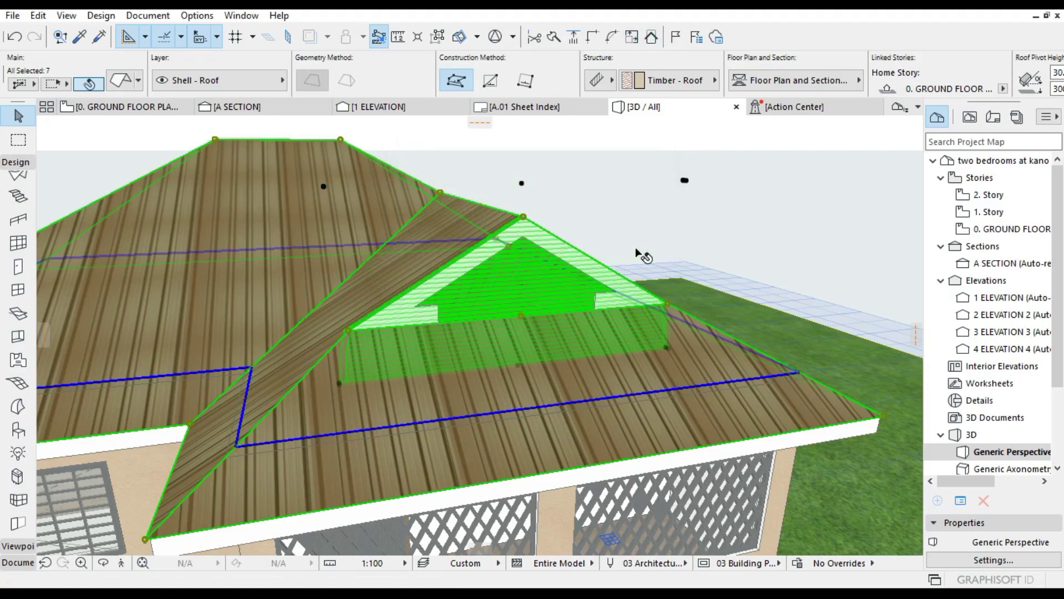
pyautogui.click(649, 209)
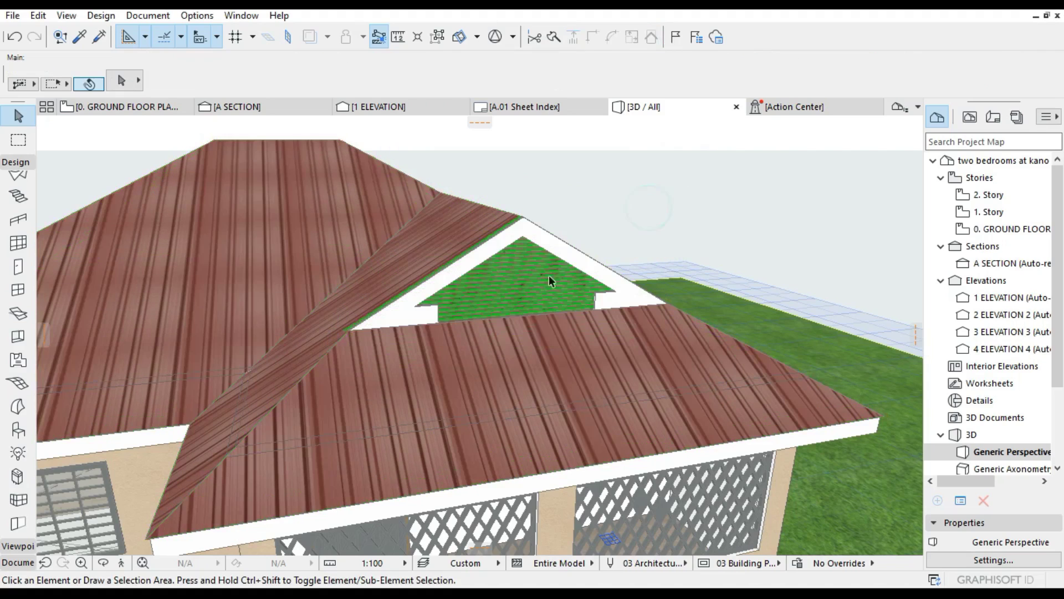
# Step: Examine the trimmed louver in the porch gable from the front and from an angle, together with the whole house
pyautogui.click(103, 563)
pyautogui.moveTo(334, 394); pyautogui.dragTo(541, 351)
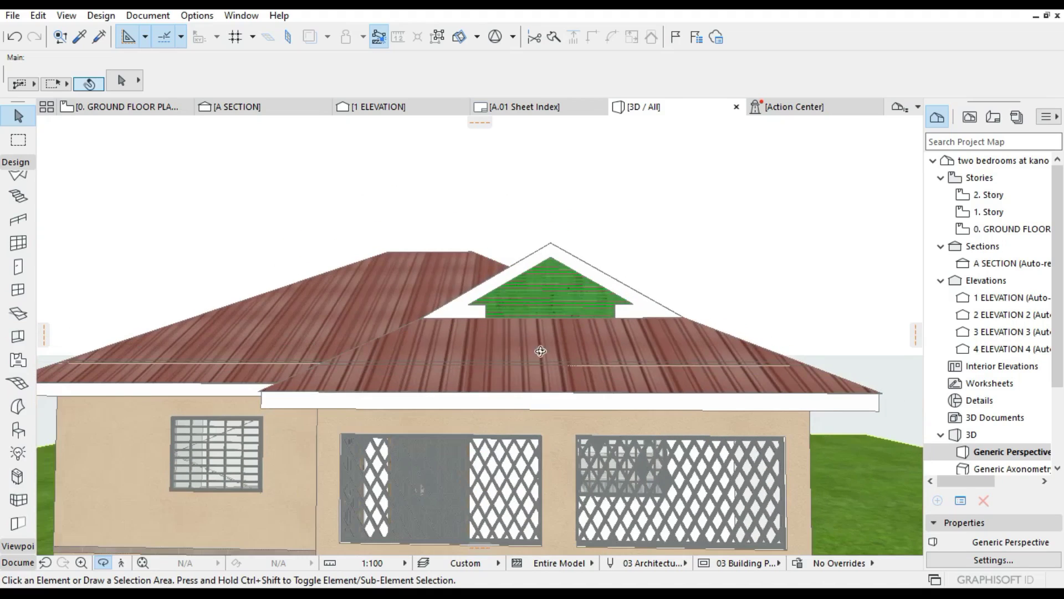
pyautogui.click(143, 563)
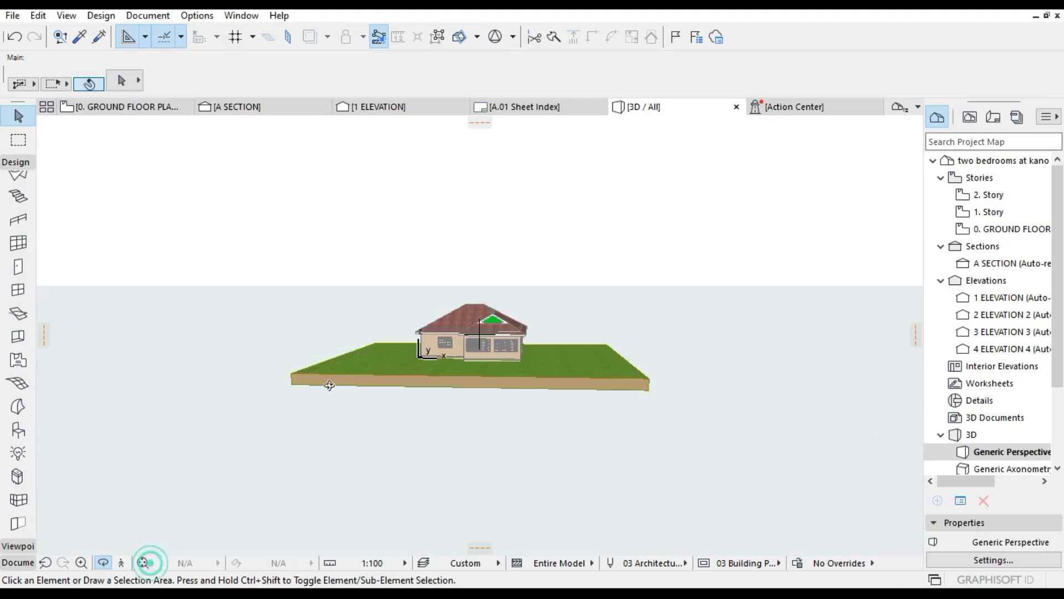
pyautogui.moveTo(661, 334); pyautogui.dragTo(466, 342)
pyautogui.moveTo(452, 382); pyautogui.dragTo(426, 367)
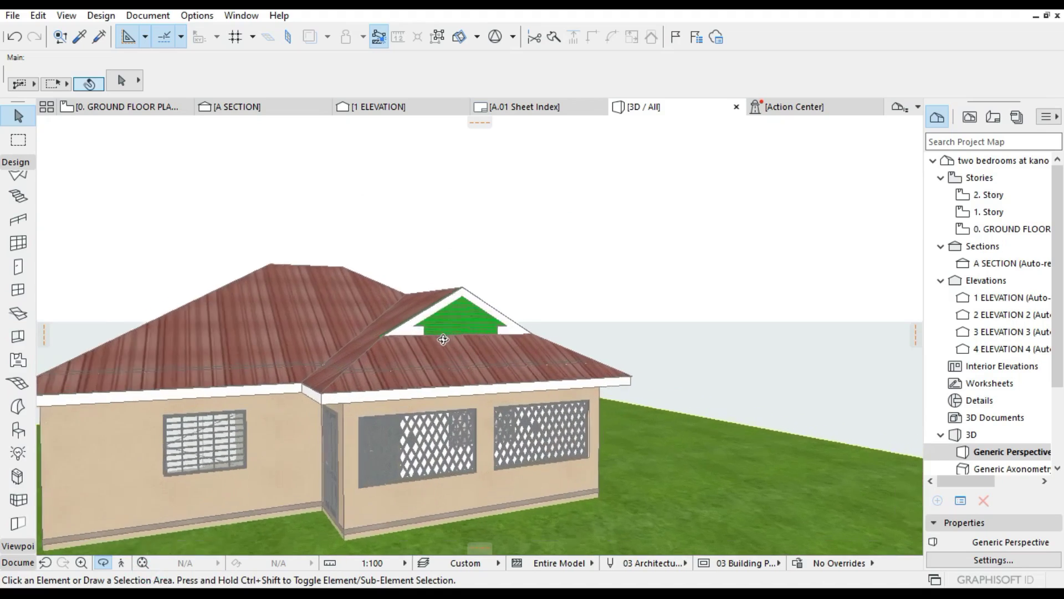